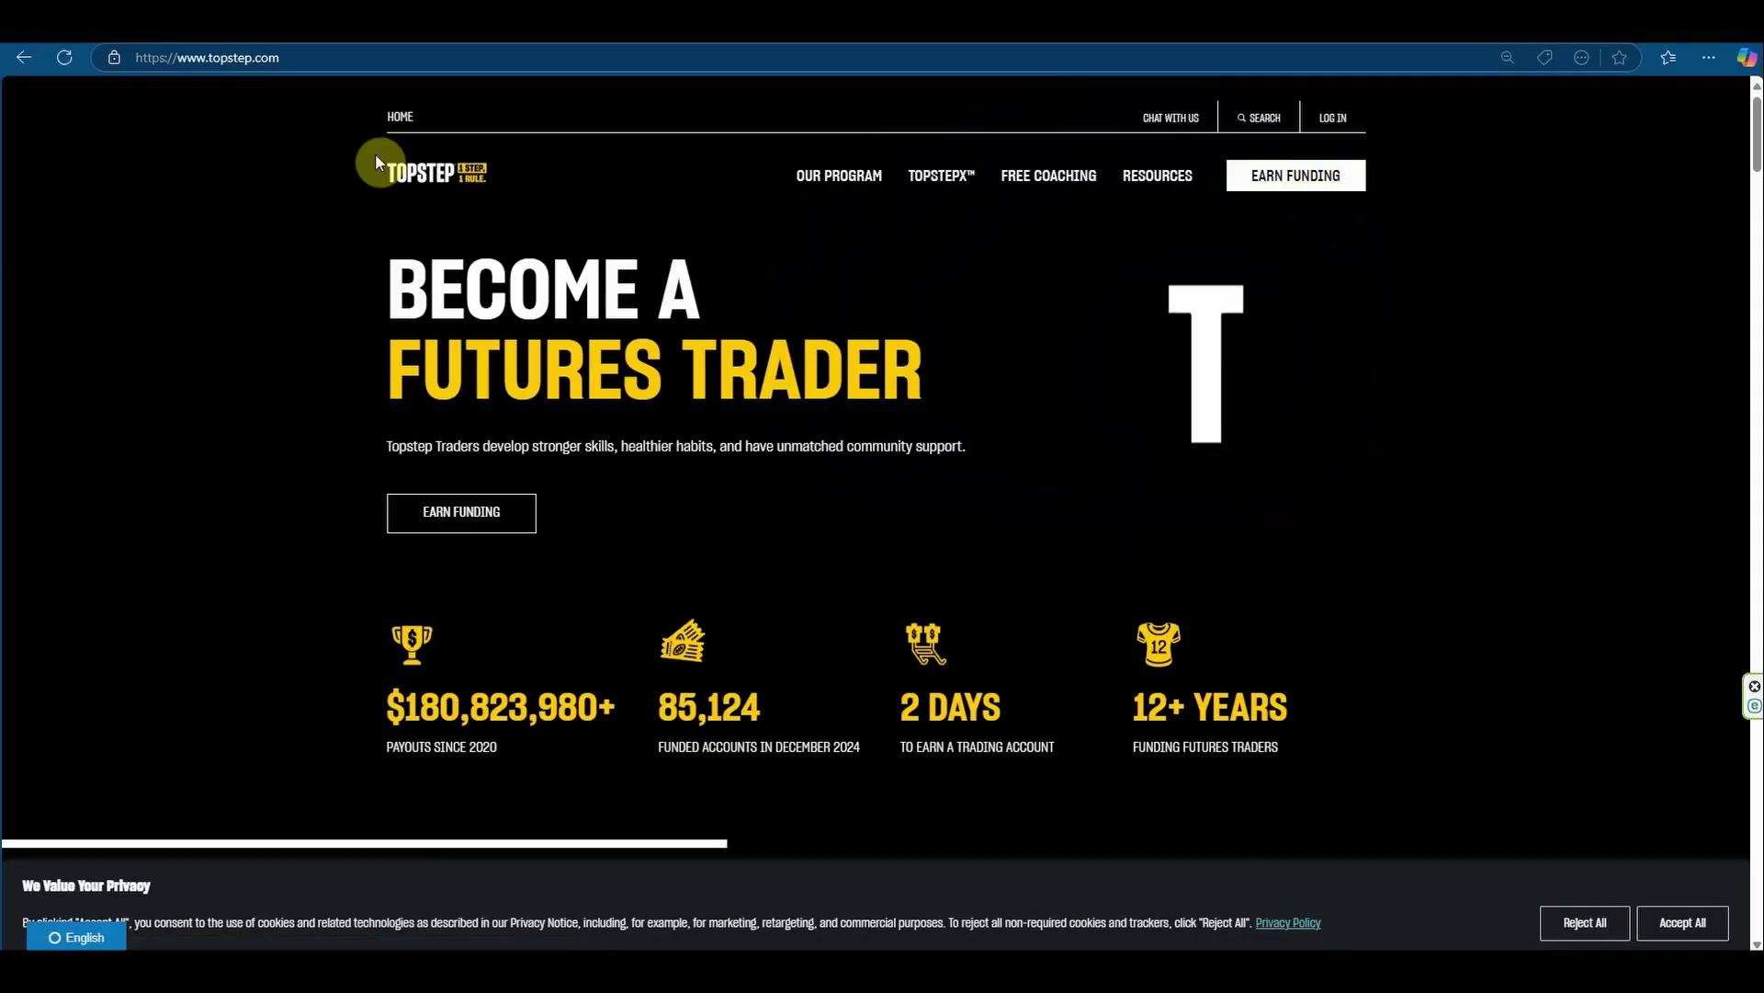
Step: Open the futures account-size plans and bring up the screenshot of 50K–150K account prices
{"action": "left_click", "coordinate": [1280, 177]}
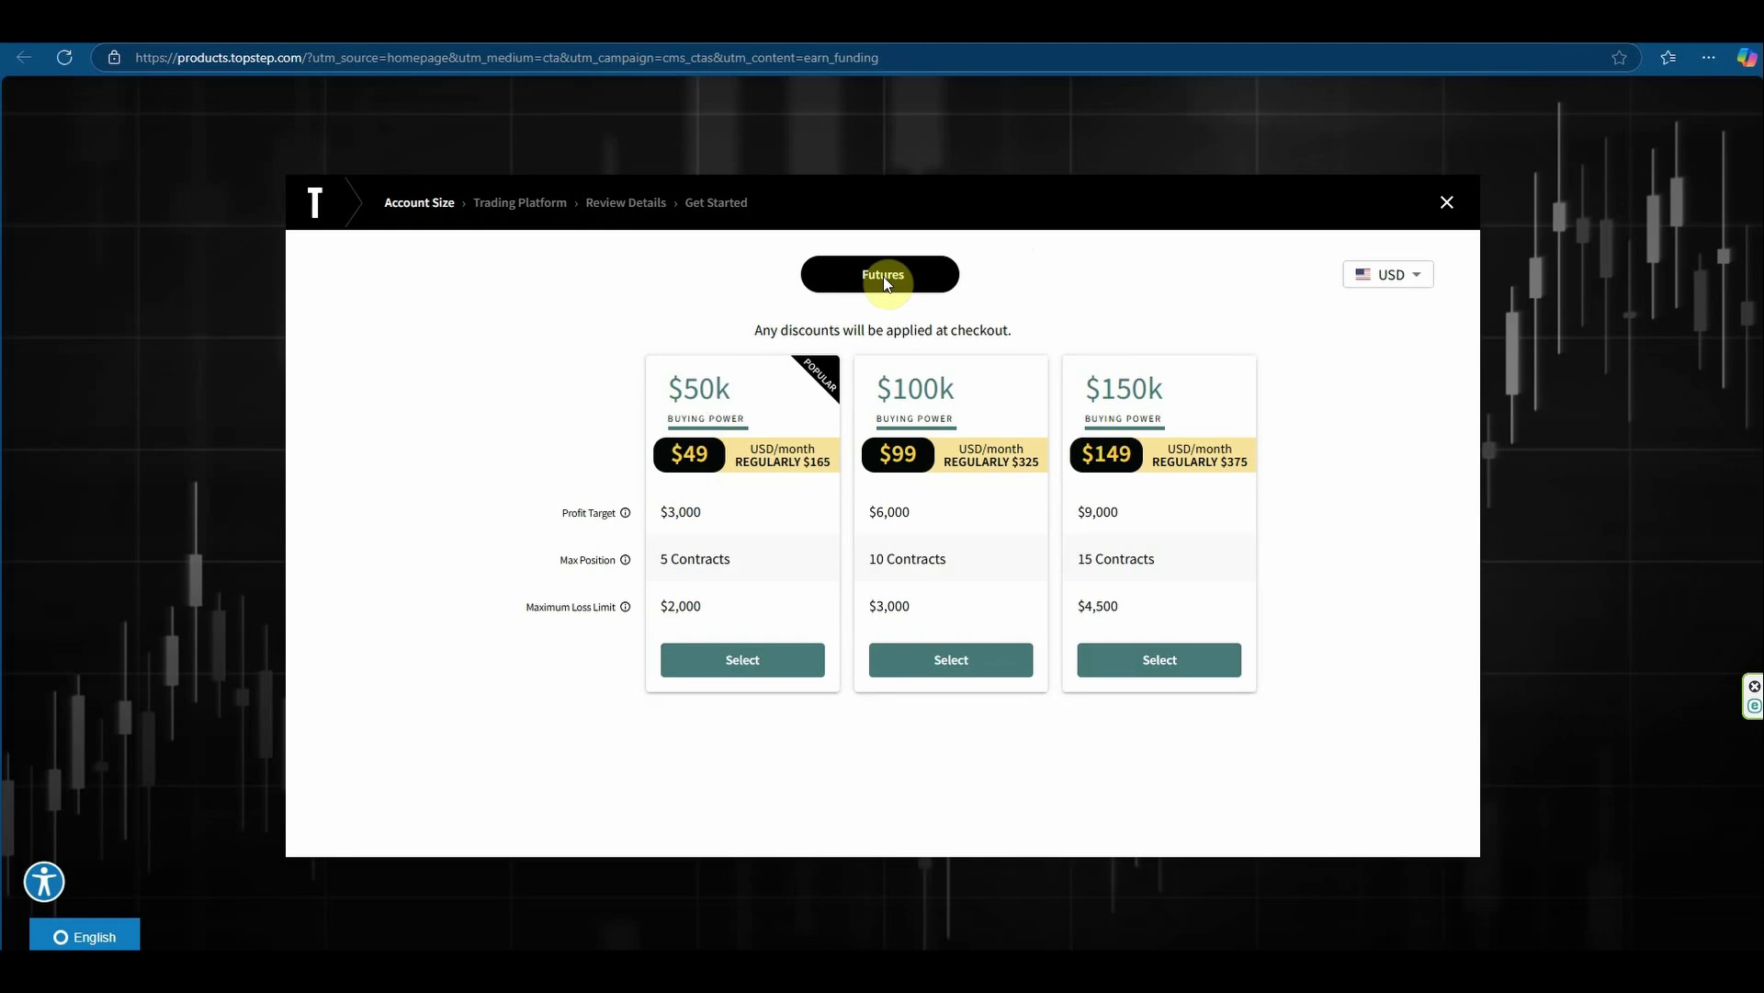
{"action": "key", "text": "alt+Tab"}
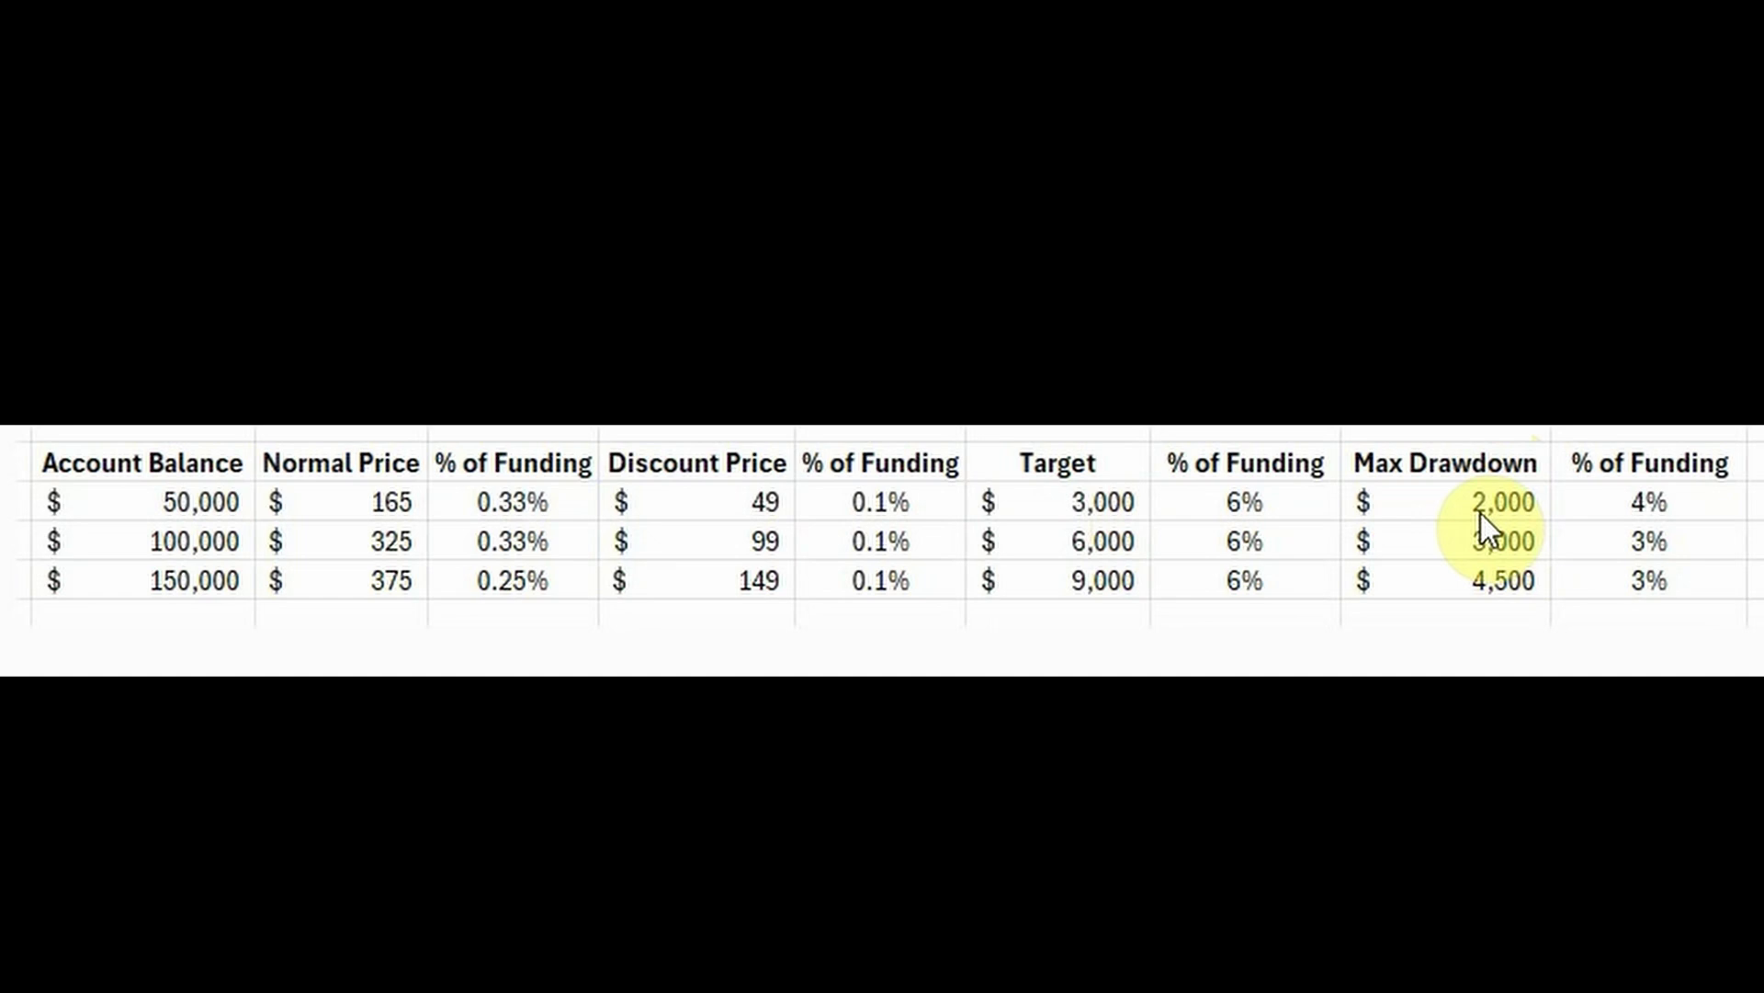
{"action": "left_click", "coordinate": [1496, 588]}
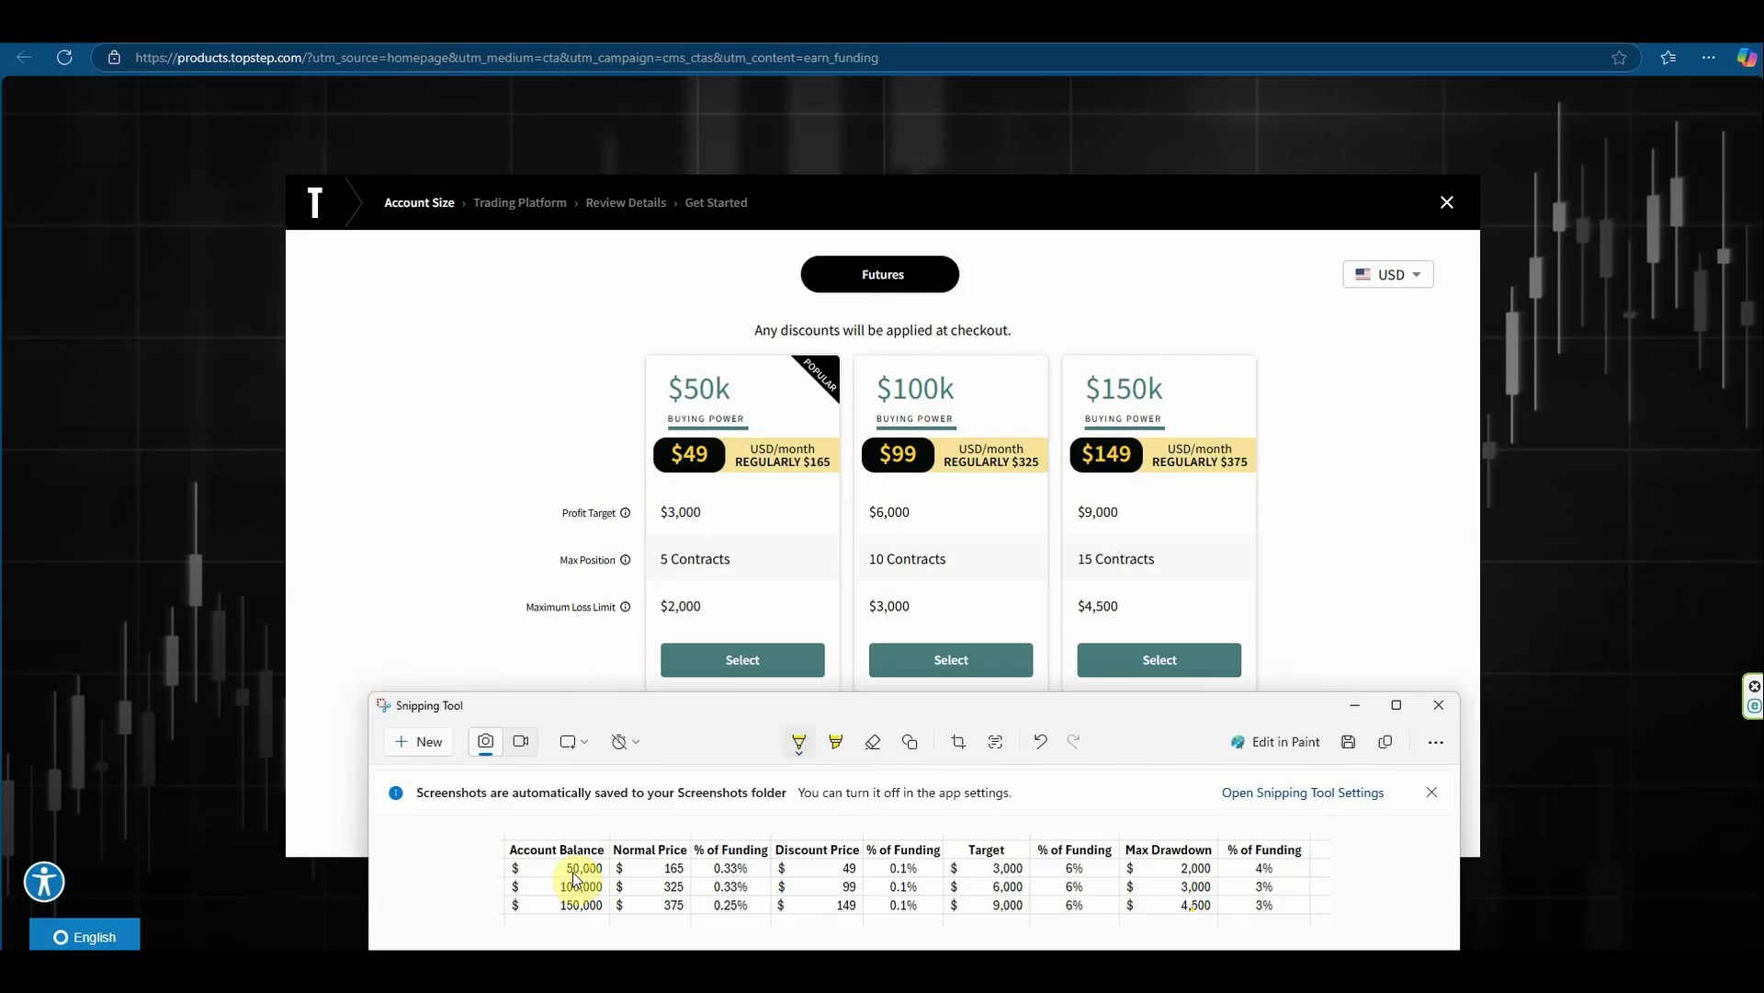
Step: Close the price screenshot, choose the $50k plan, pass the captcha and submit the sign-up details
{"action": "left_click", "coordinate": [729, 671]}
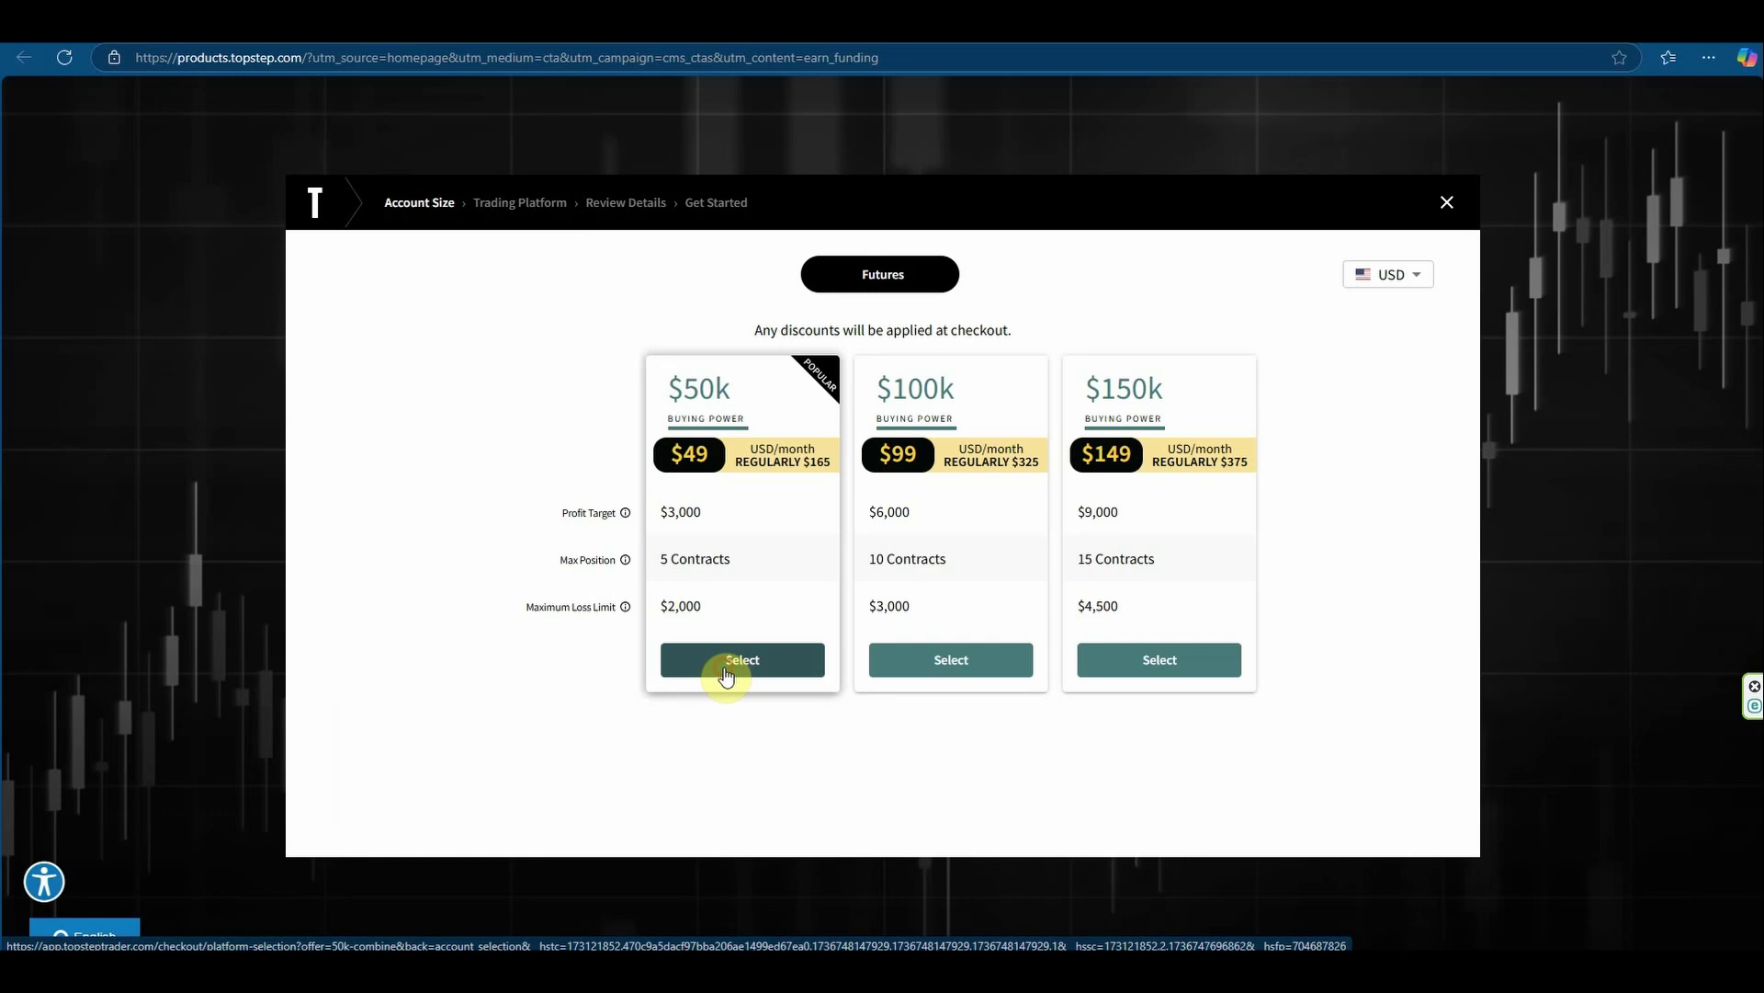
{"action": "left_click", "coordinate": [727, 673]}
{"action": "left_click", "coordinate": [884, 390]}
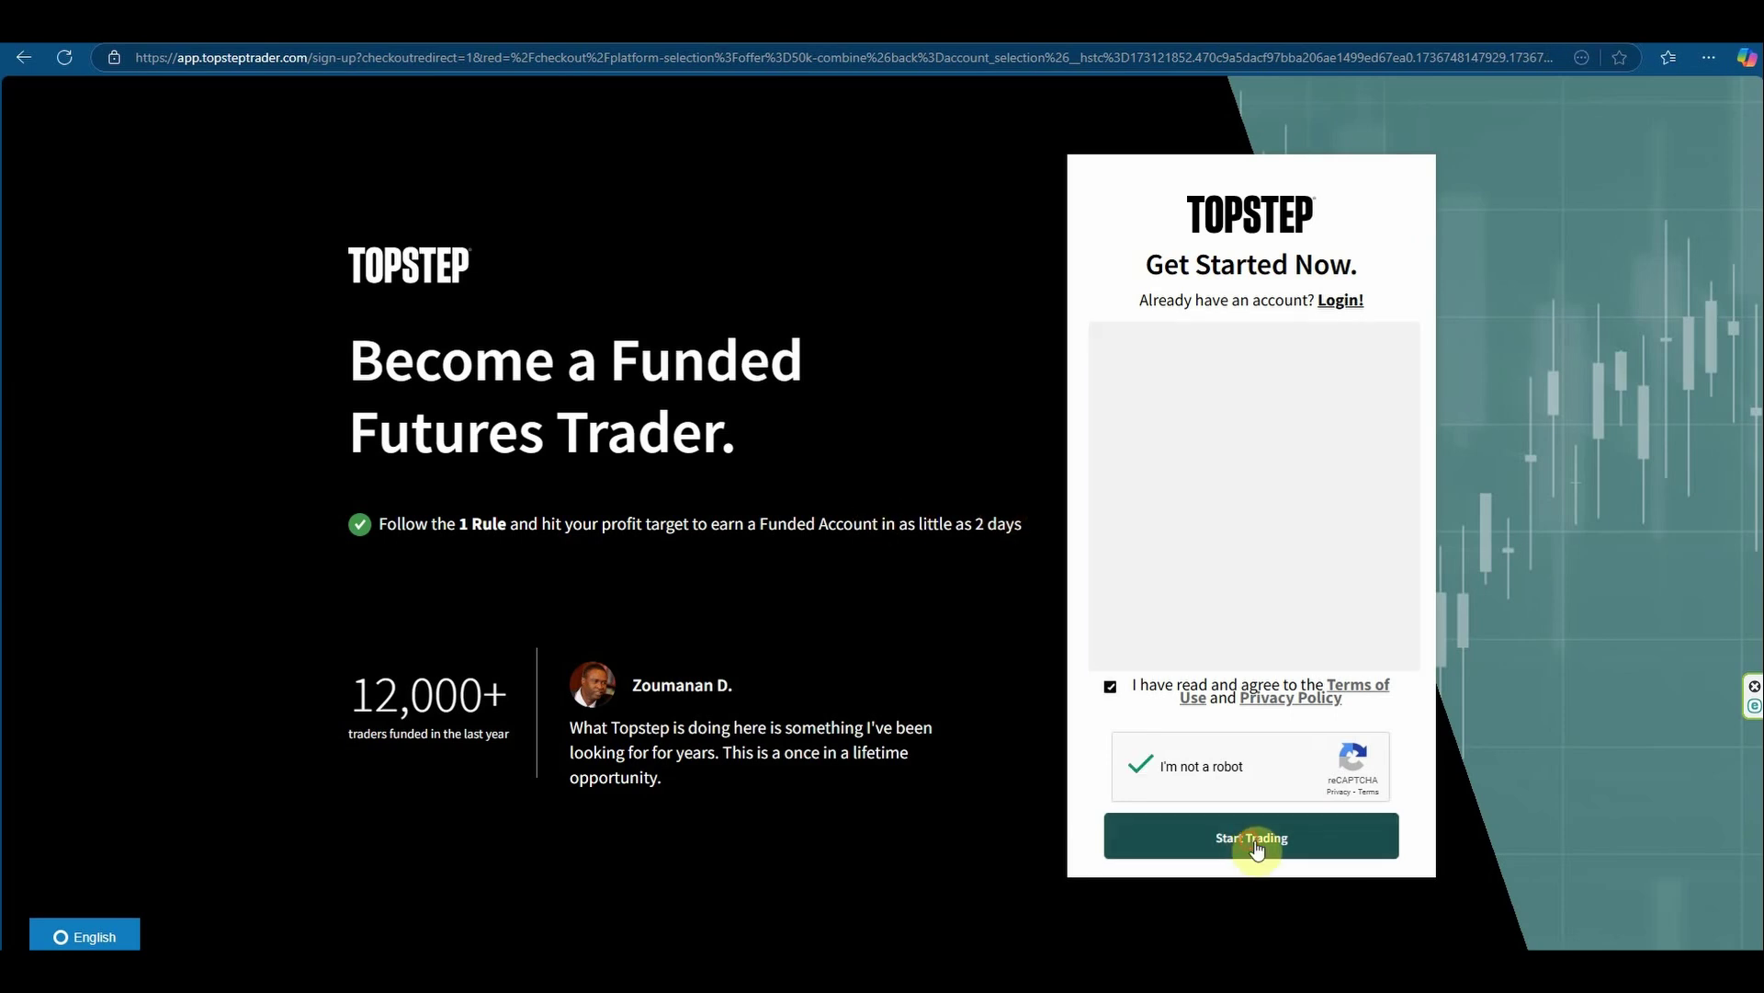
{"action": "left_click", "coordinate": [1255, 837]}
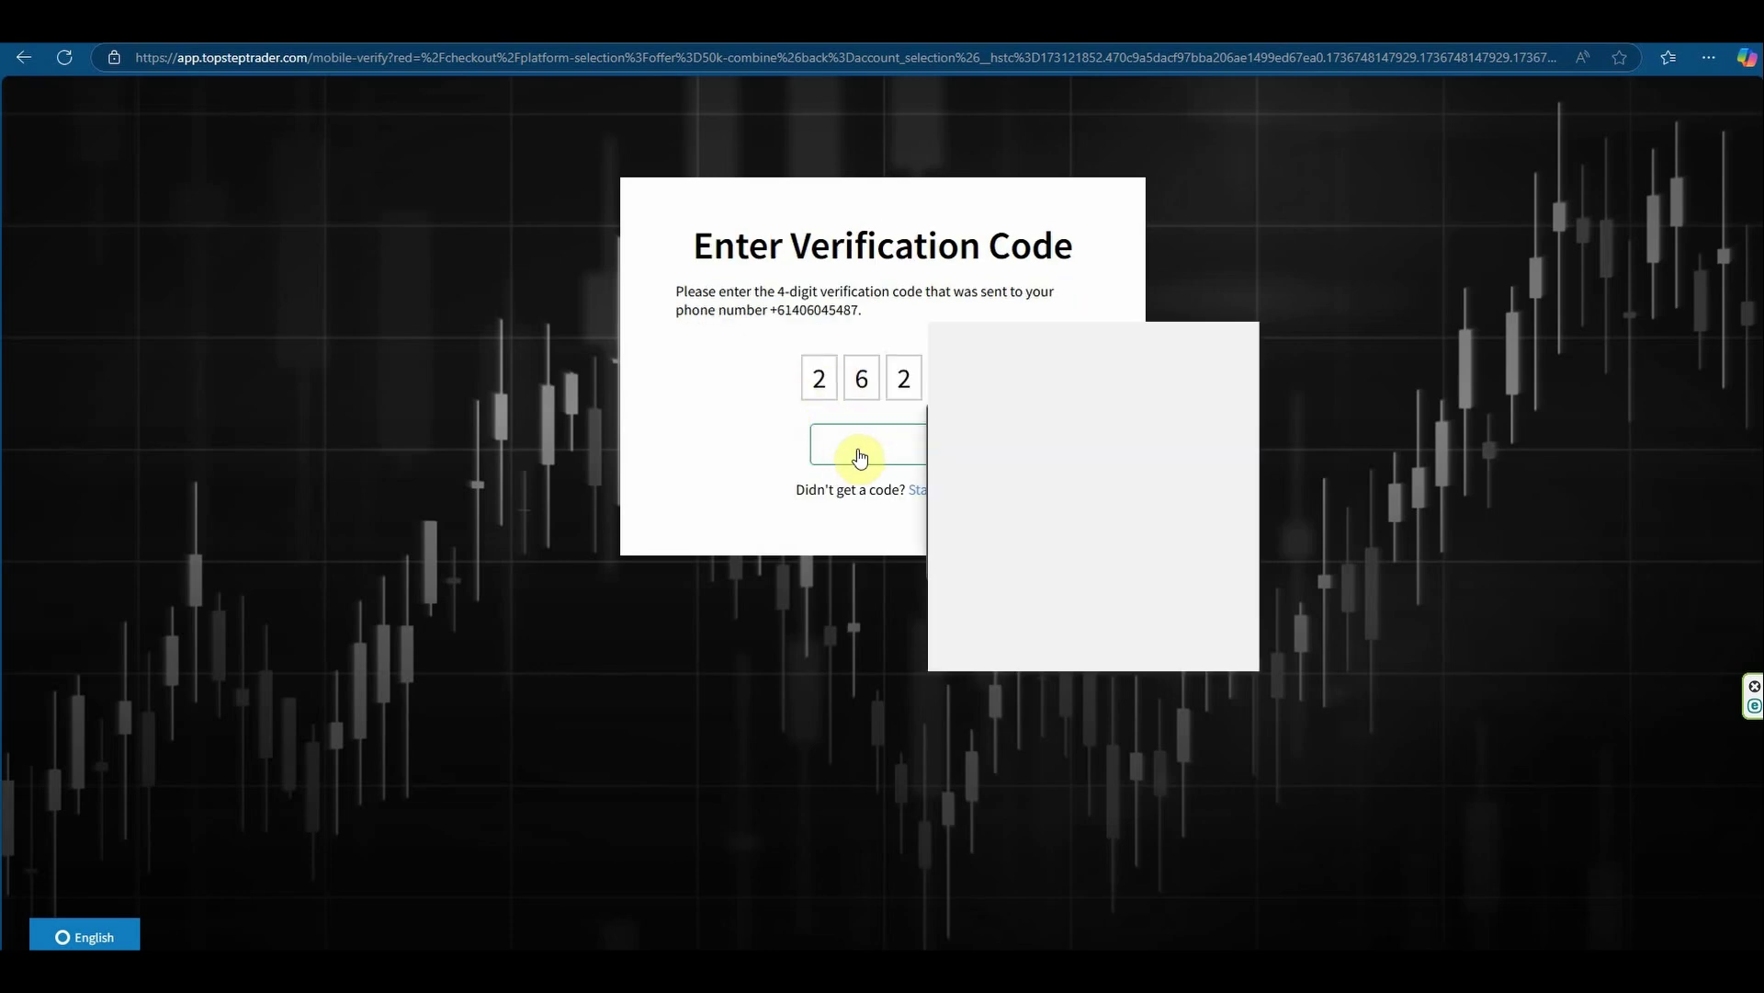
Step: Verify the phone number with the received code and accept the updated Terms of Use and Privacy Policy
{"action": "left_click", "coordinate": [857, 452]}
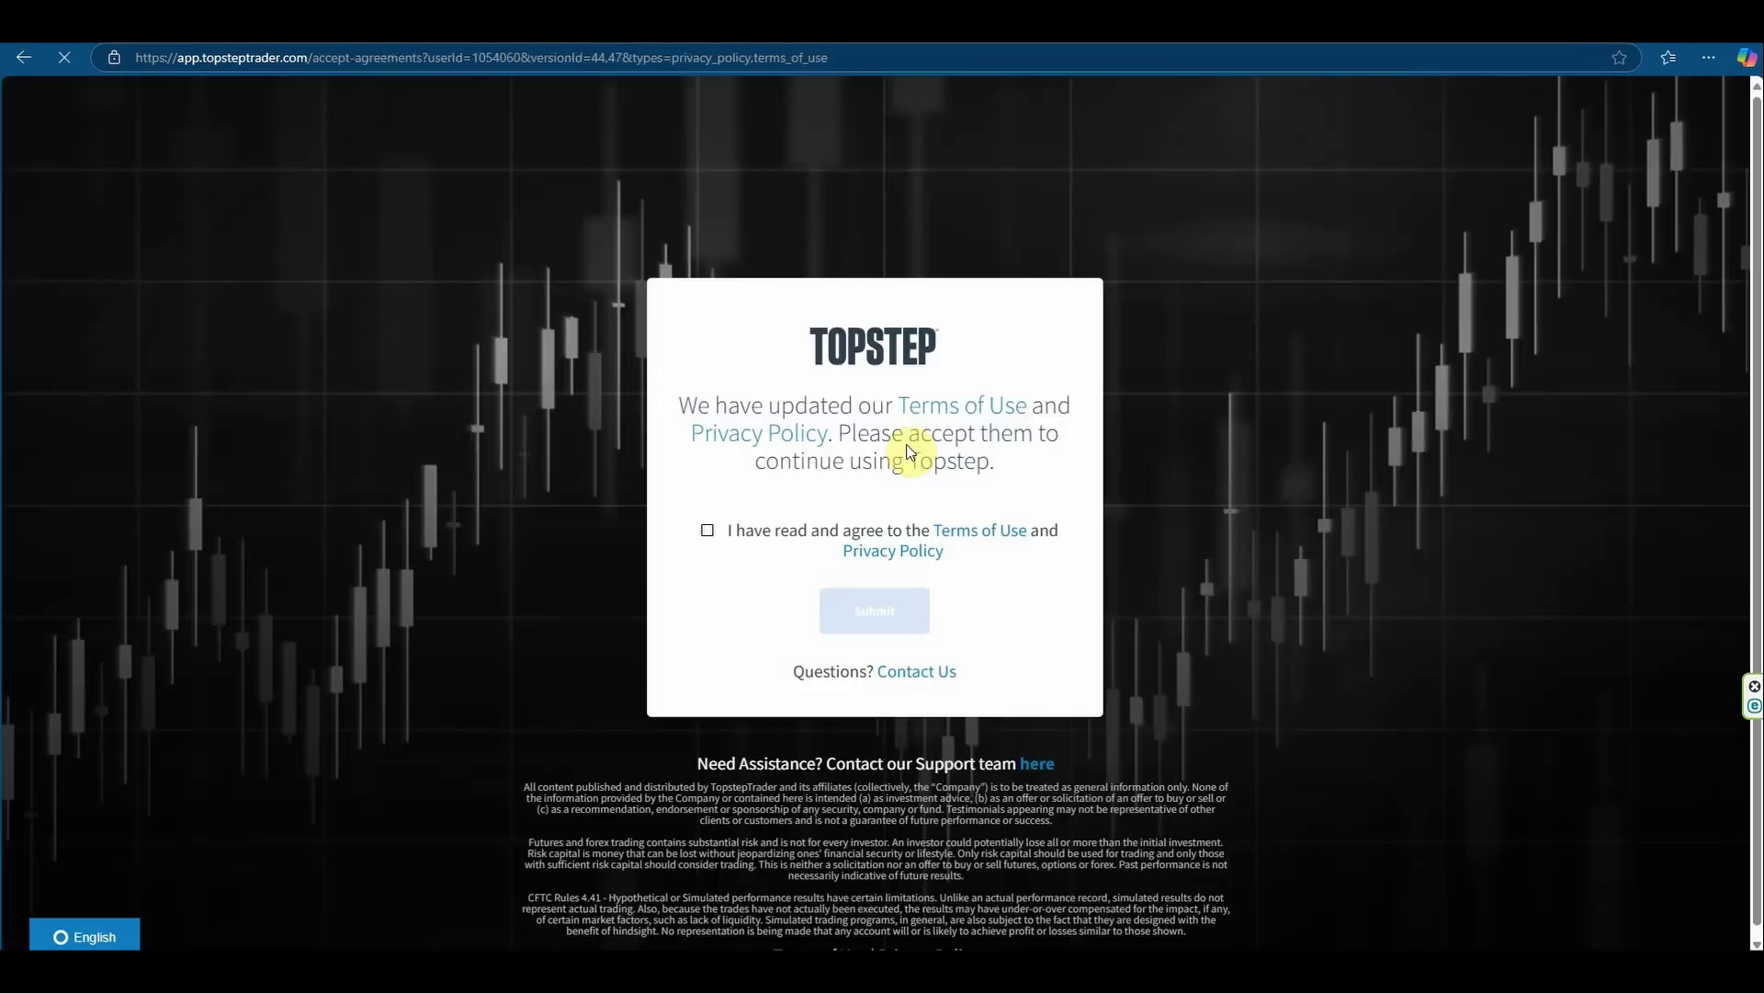
{"action": "left_click", "coordinate": [758, 533]}
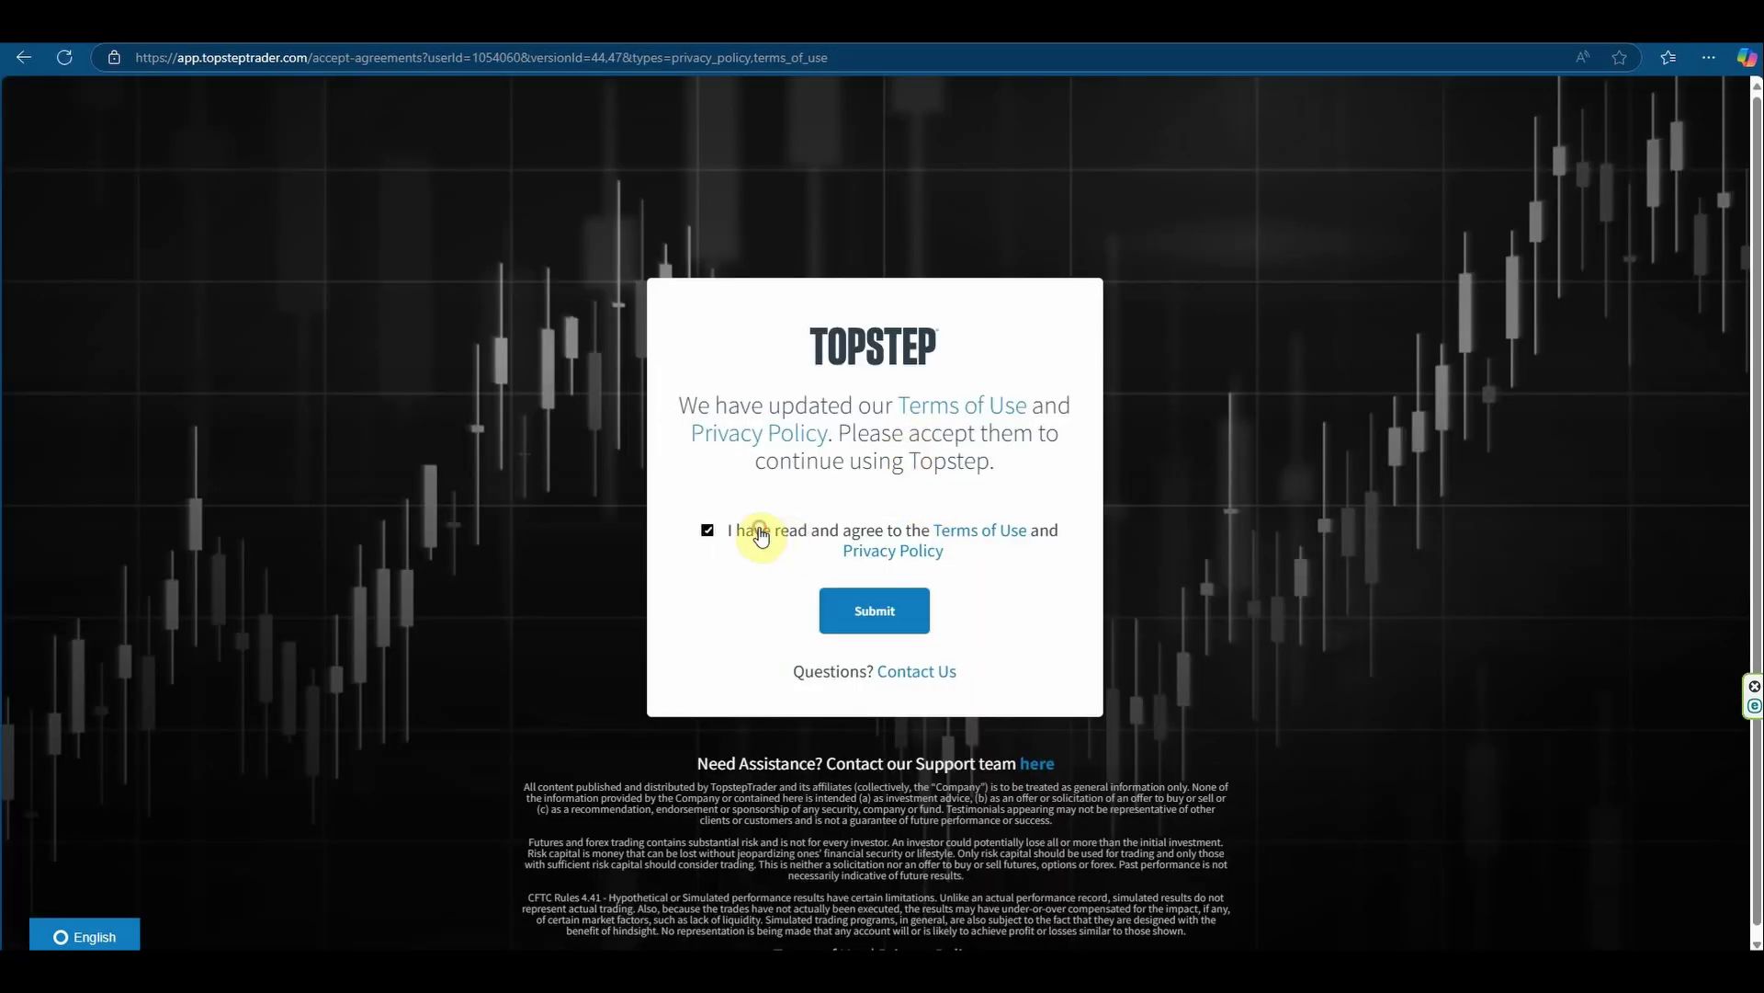
{"action": "left_click", "coordinate": [865, 628]}
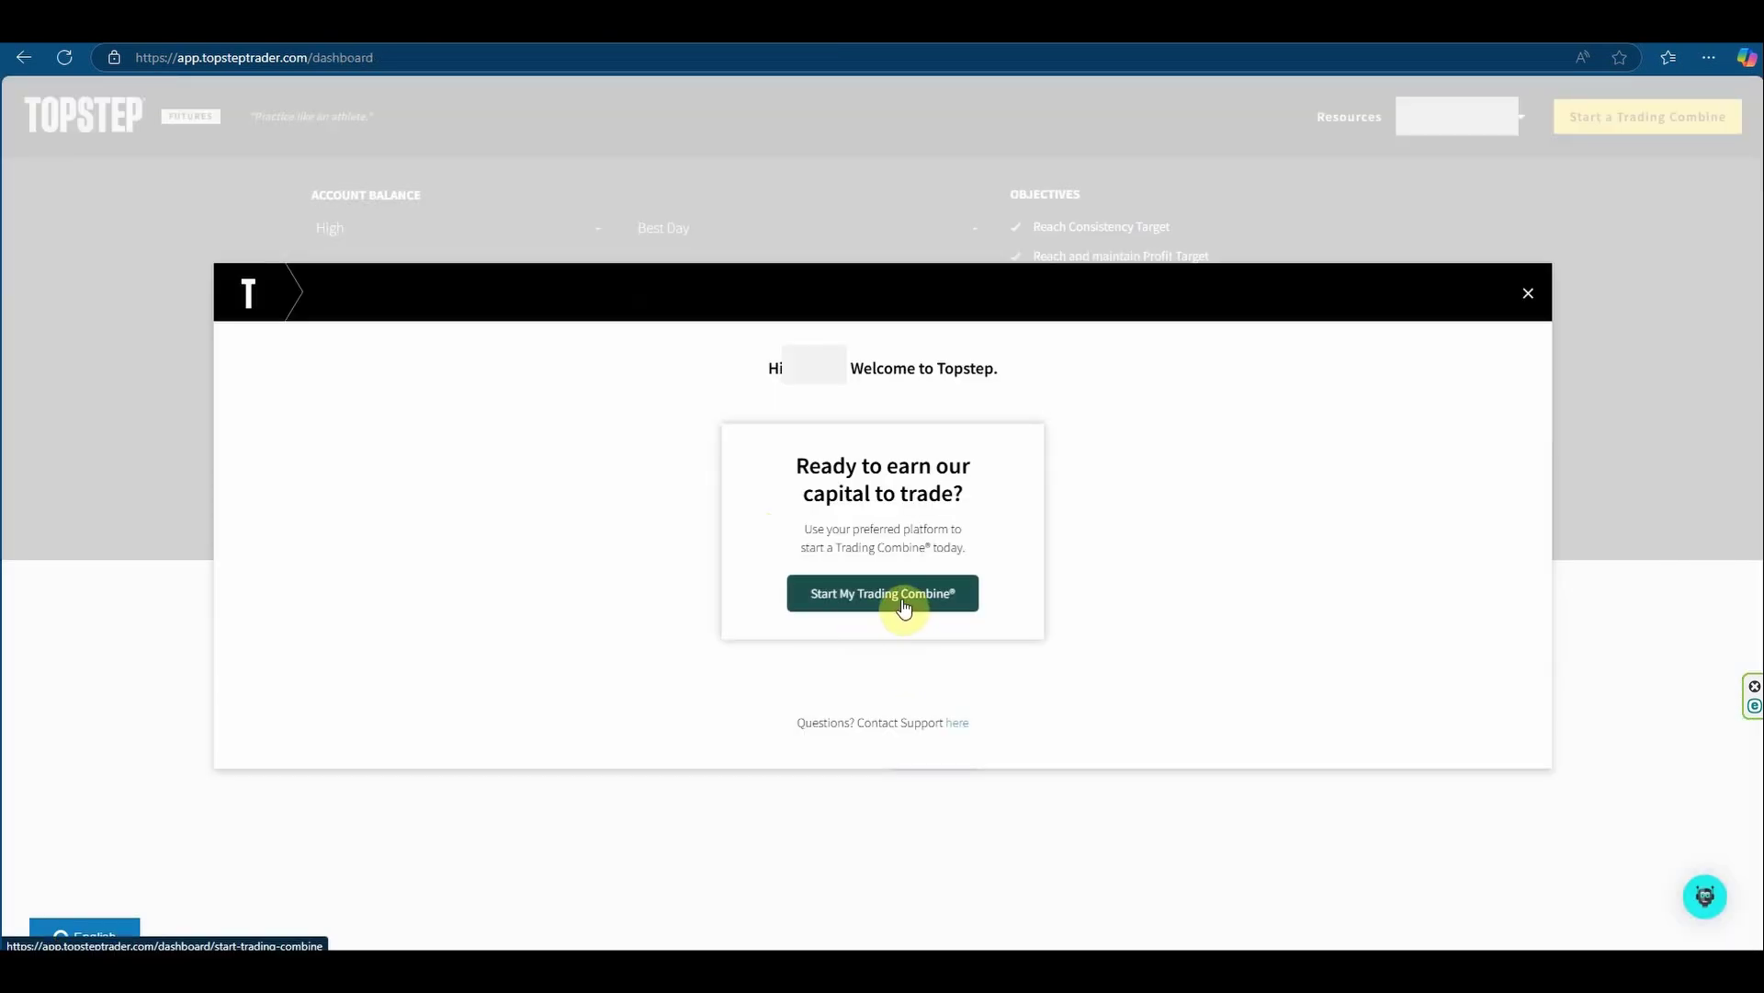
Step: Start a $50k Trading Combine with Tradovate as the trading platform and continue to order review
{"action": "left_click", "coordinate": [903, 605]}
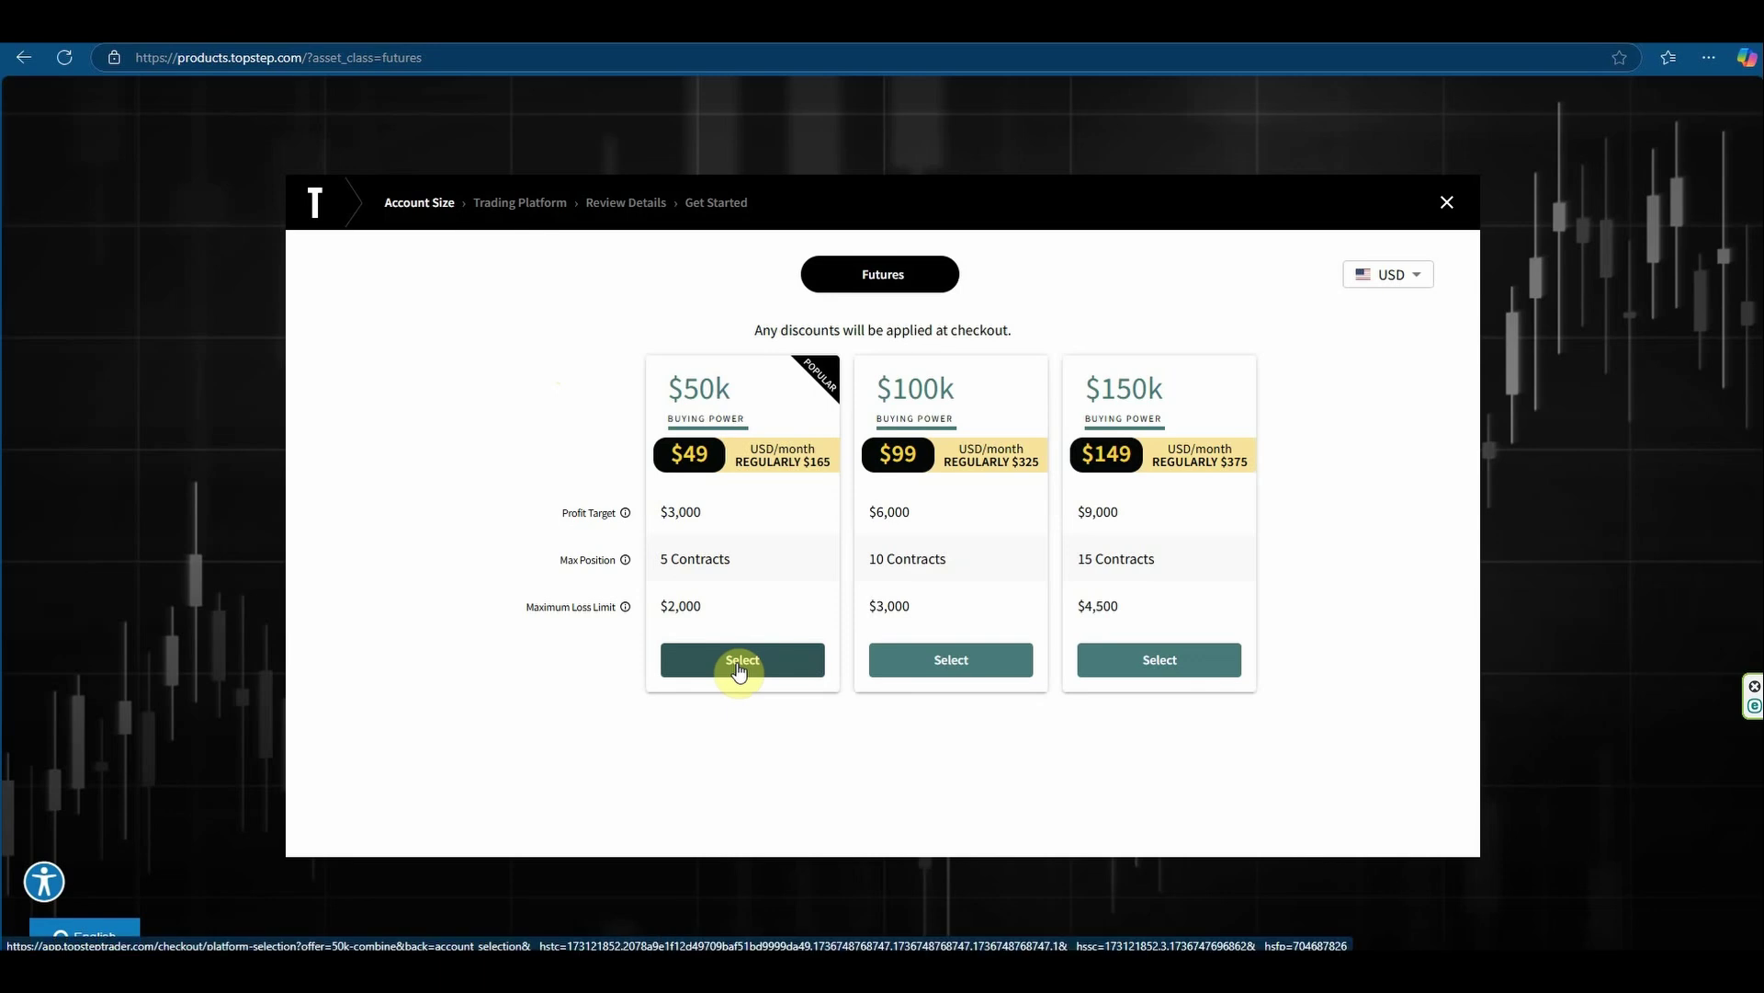
{"action": "left_click", "coordinate": [738, 668]}
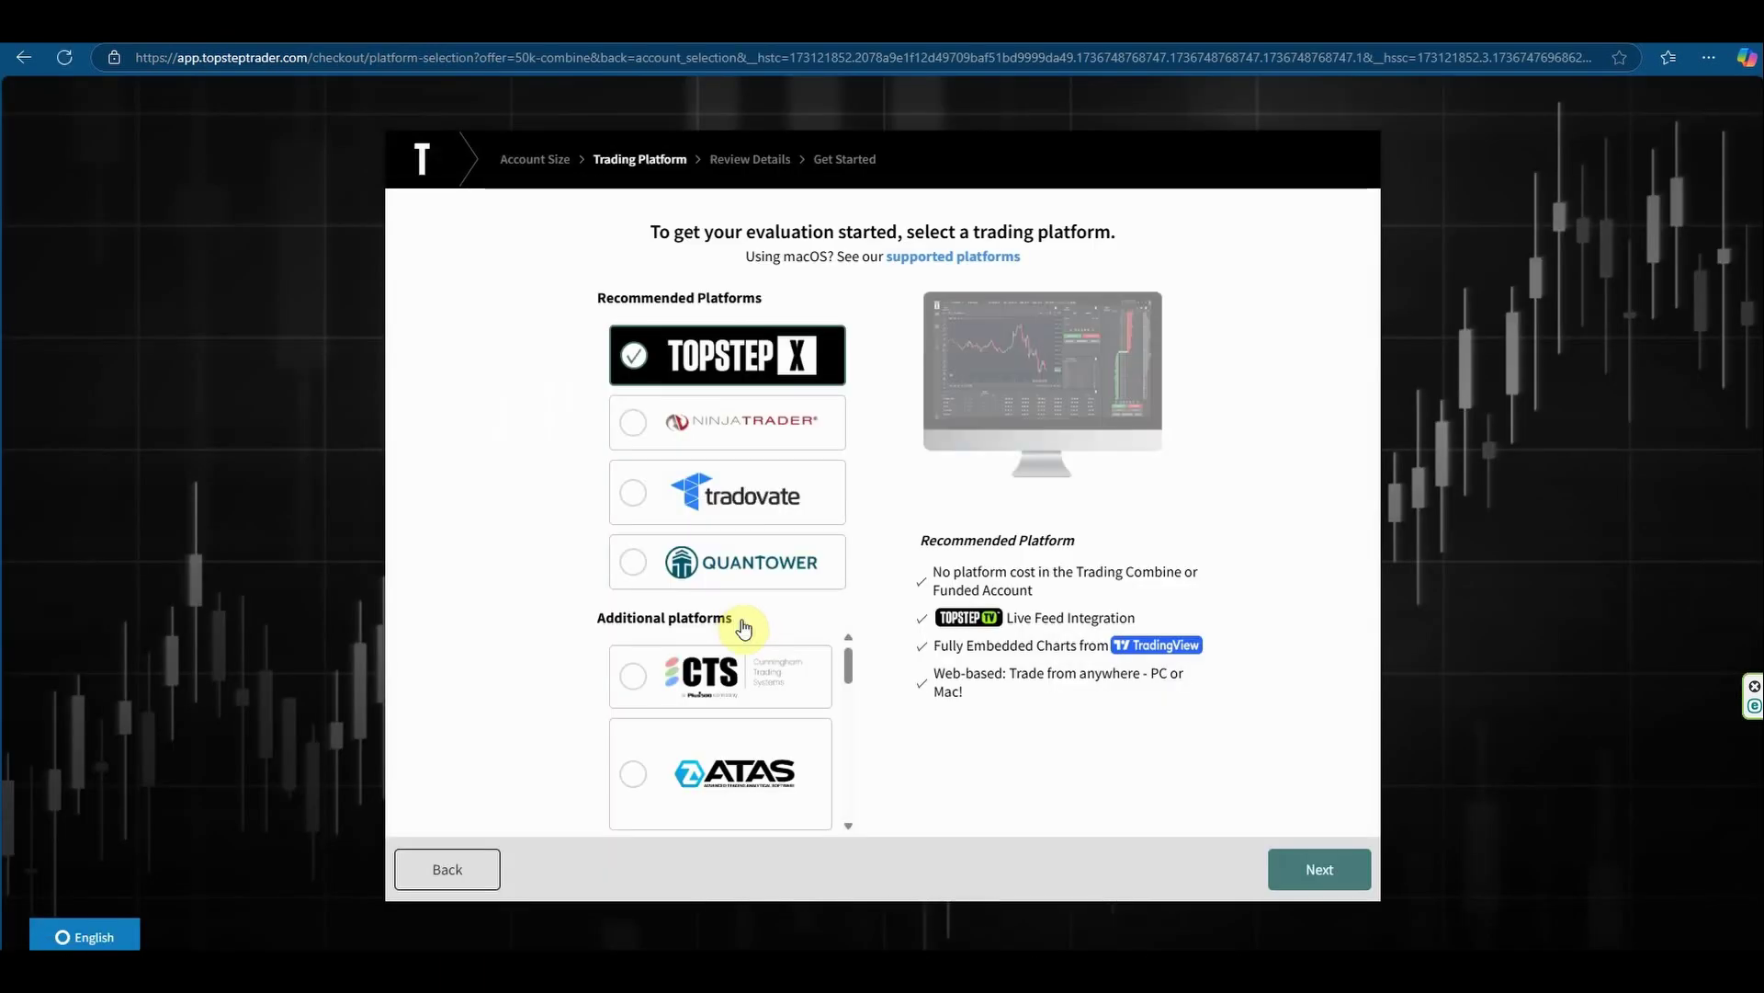
{"action": "left_click", "coordinate": [642, 500]}
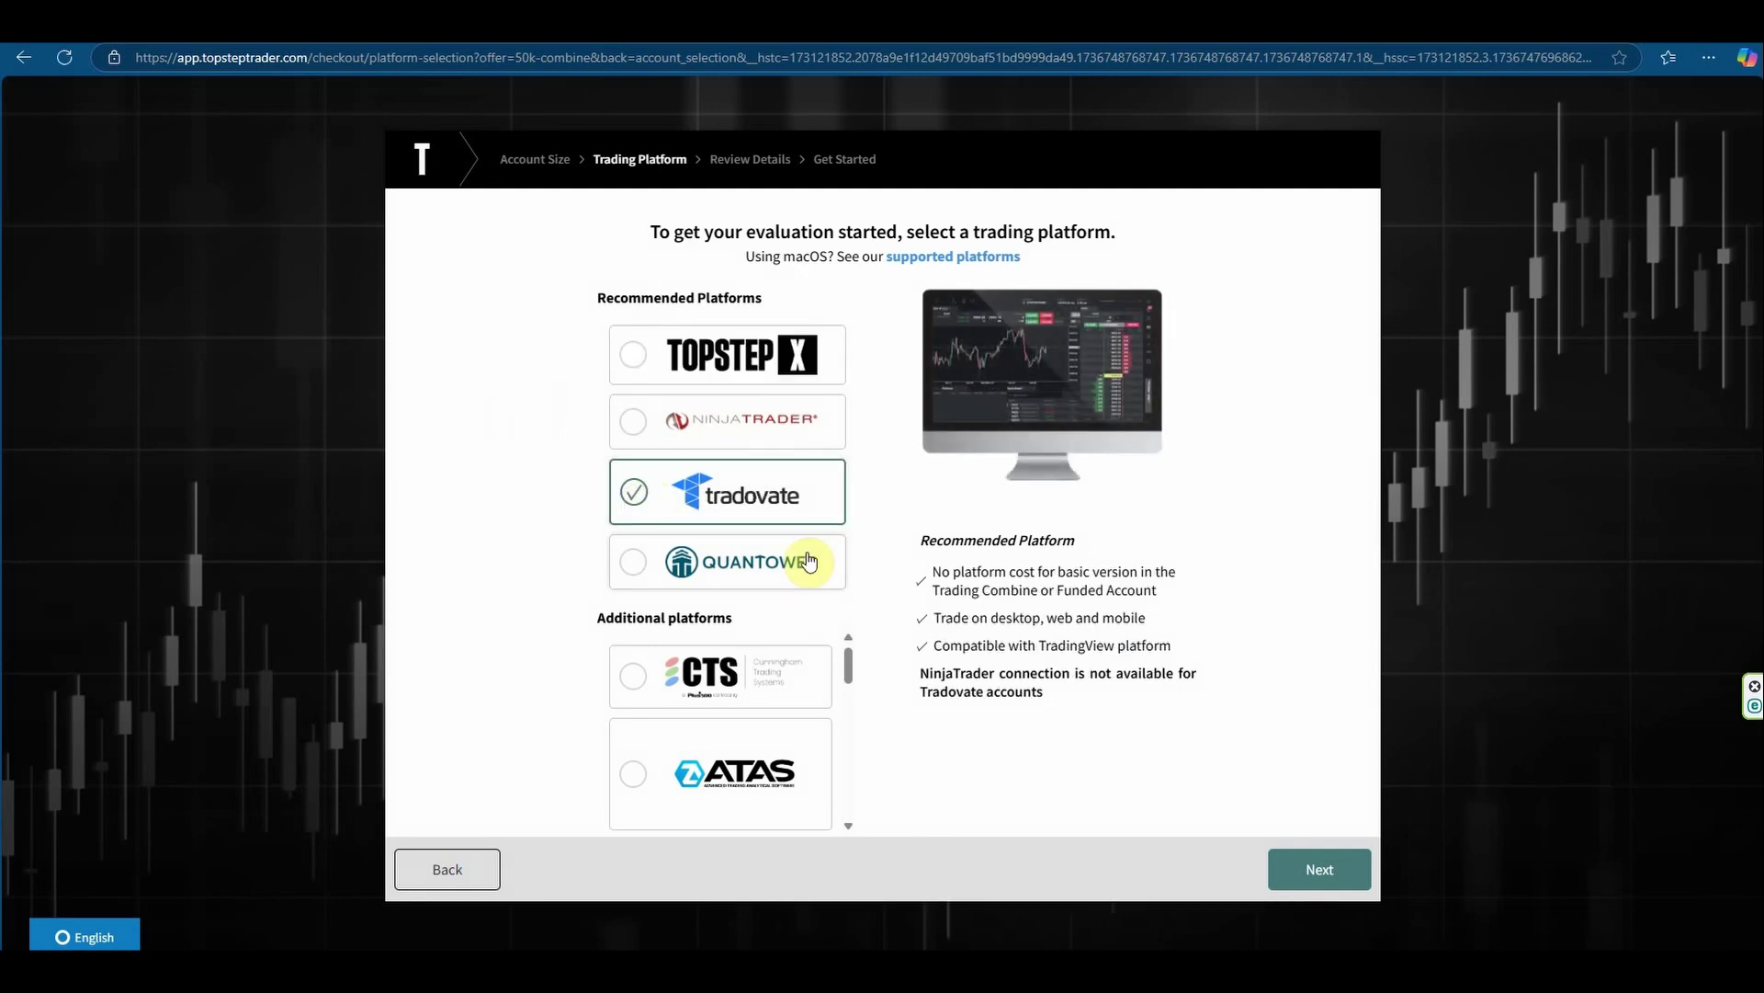
{"action": "scroll", "coordinate": [778, 672], "scroll_direction": "down", "scroll_amount": 1}
{"action": "scroll", "coordinate": [778, 672], "scroll_direction": "down", "scroll_amount": 6}
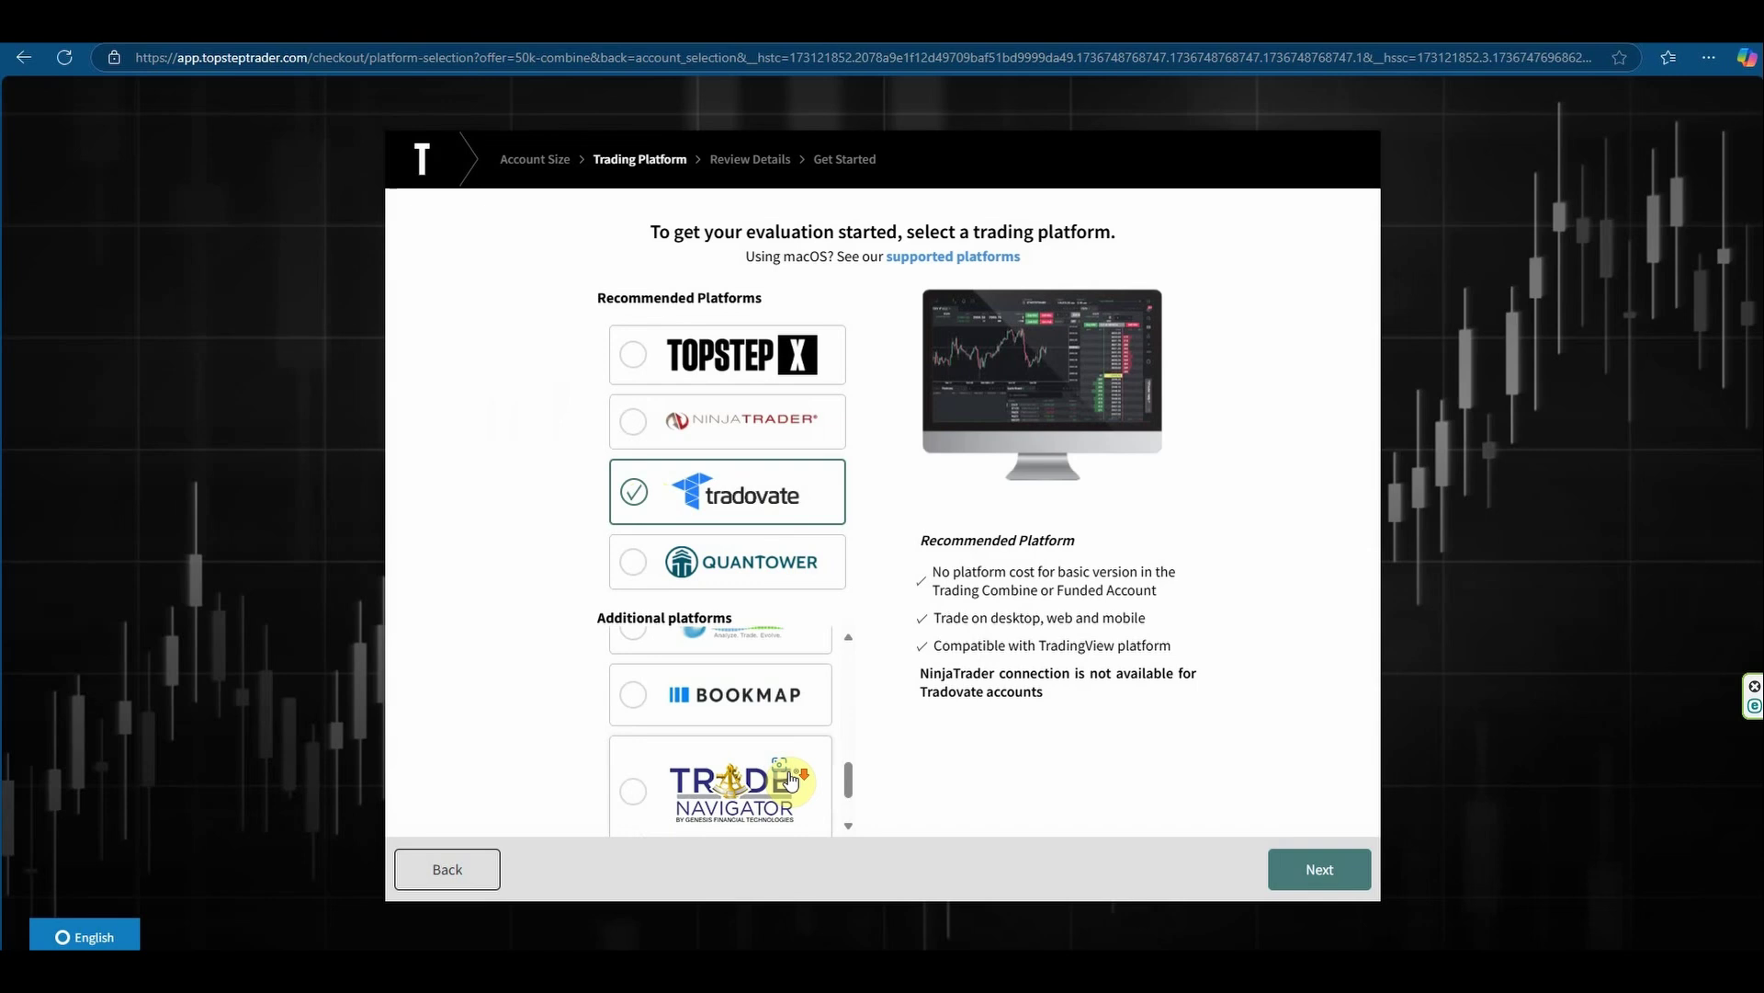
{"action": "scroll", "coordinate": [718, 782], "scroll_direction": "up", "scroll_amount": 7}
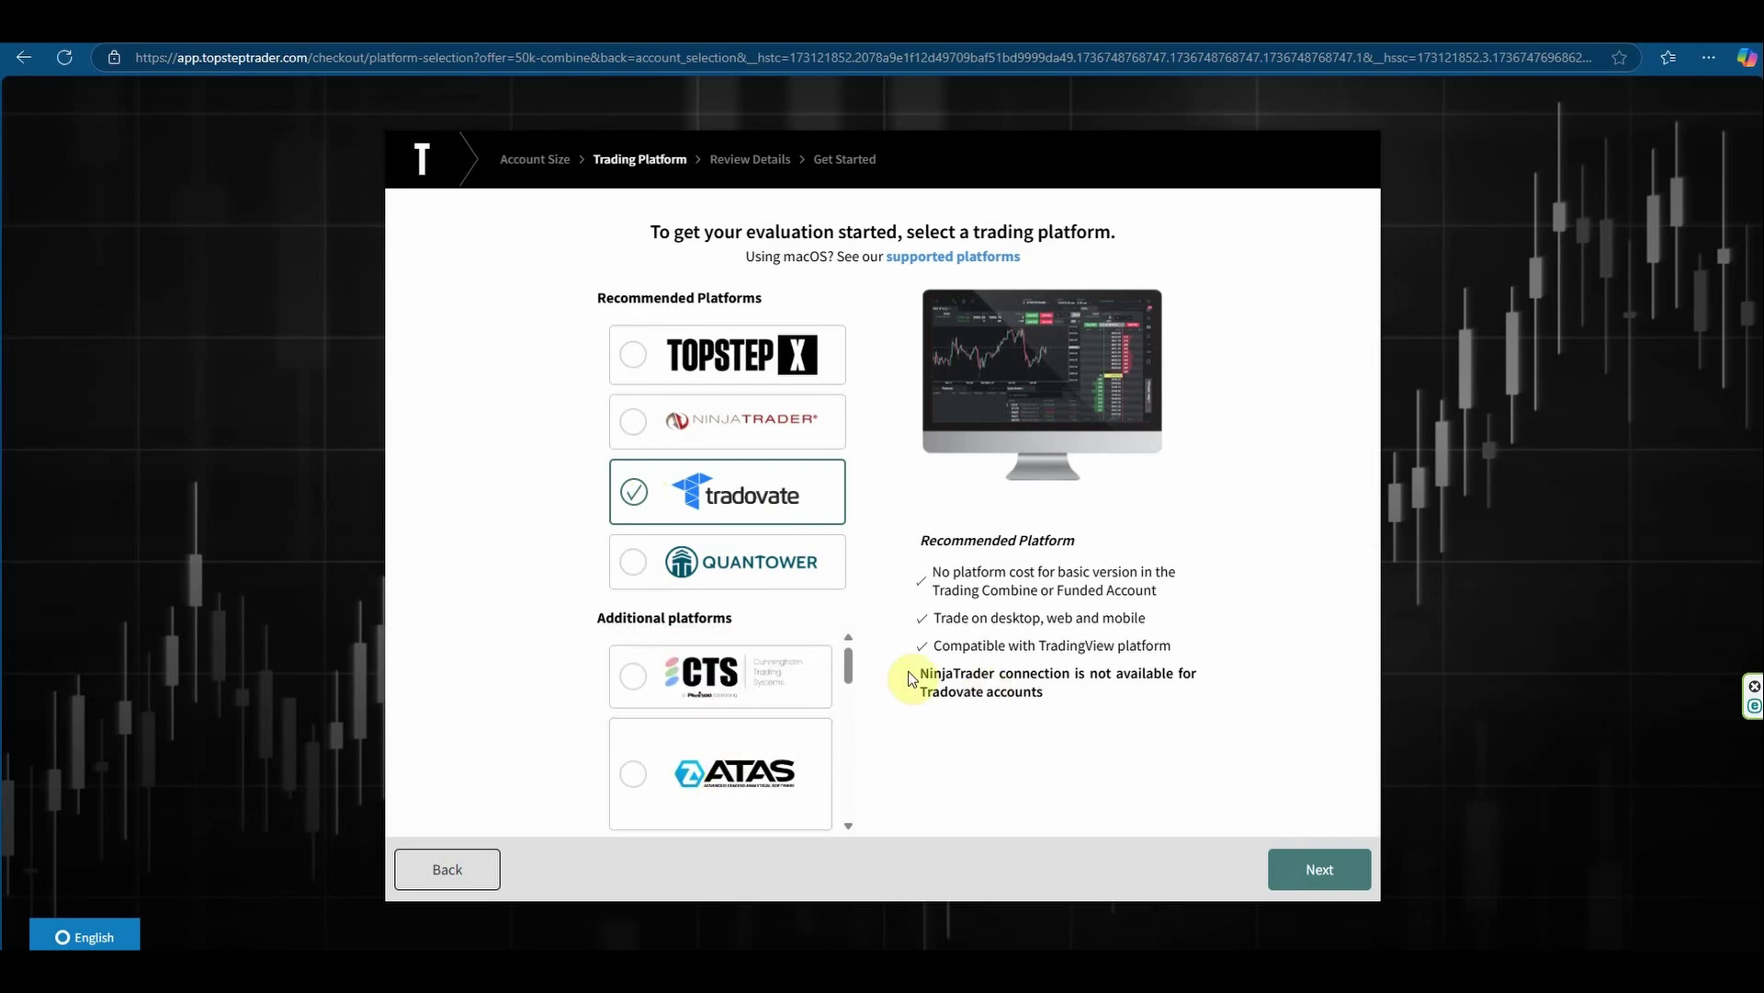
{"action": "left_click", "coordinate": [1325, 869]}
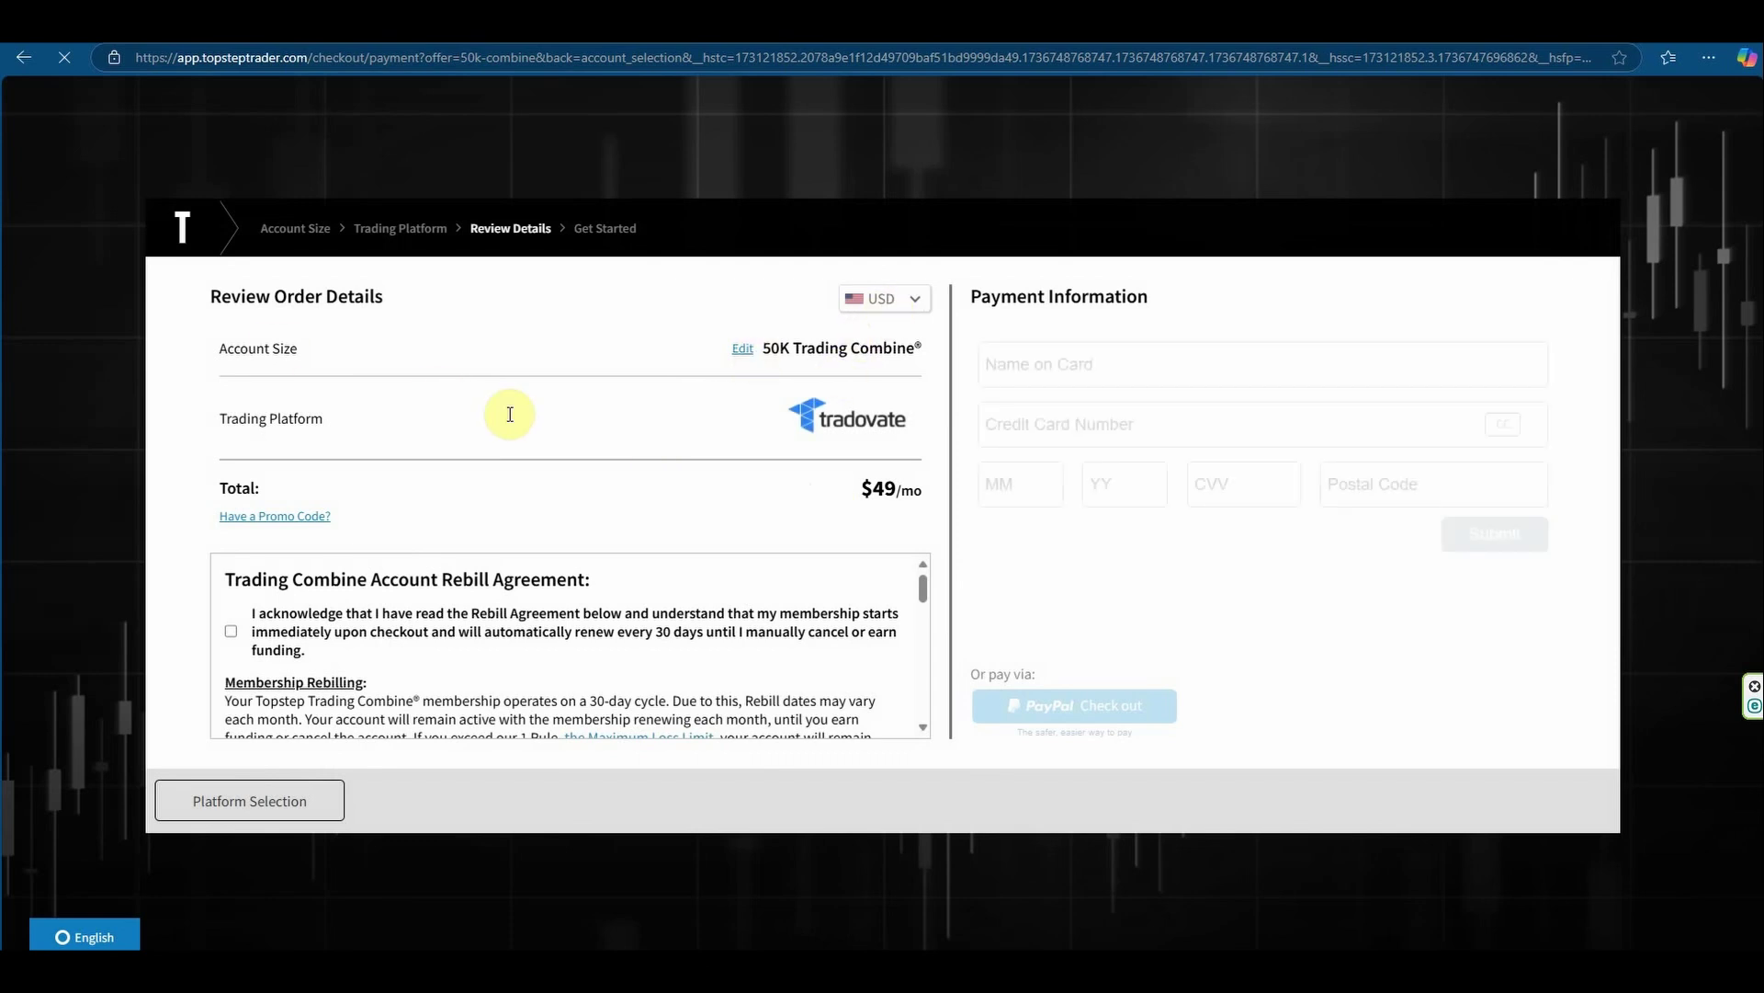
Step: Tick the Rebill Agreement checkbox and move down to the payment fields
{"action": "left_click", "coordinate": [231, 630]}
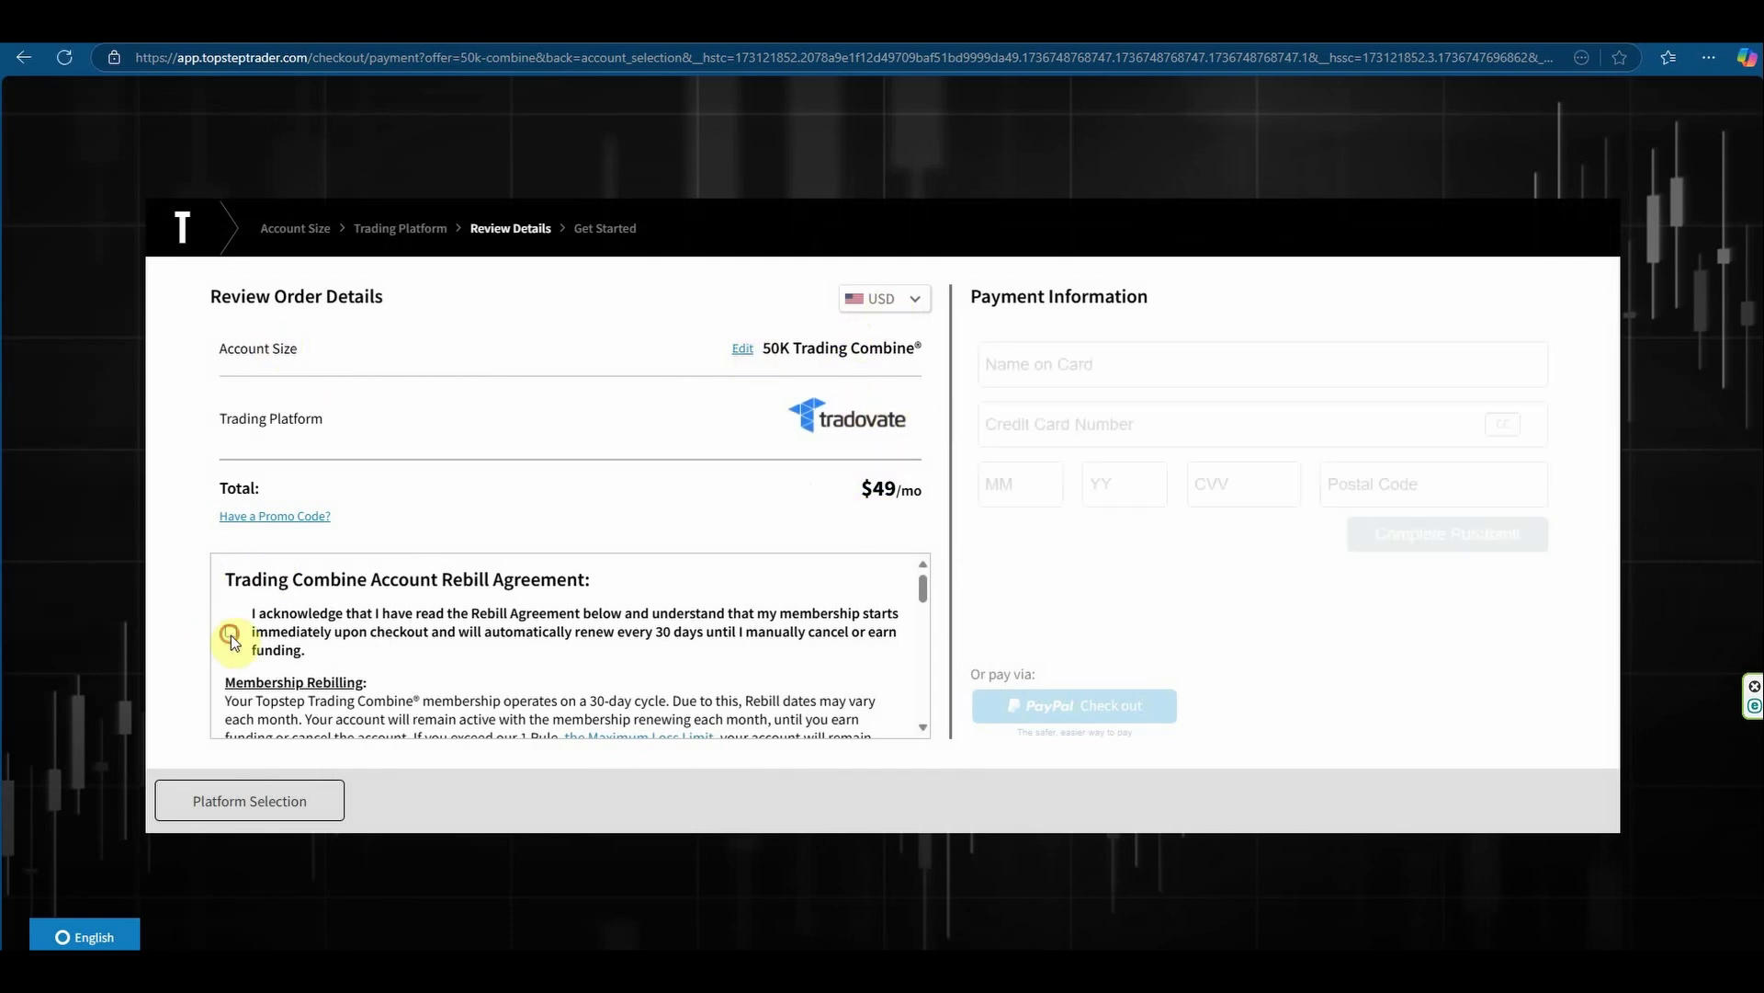
{"action": "scroll", "coordinate": [643, 634], "scroll_direction": "down", "scroll_amount": 10}
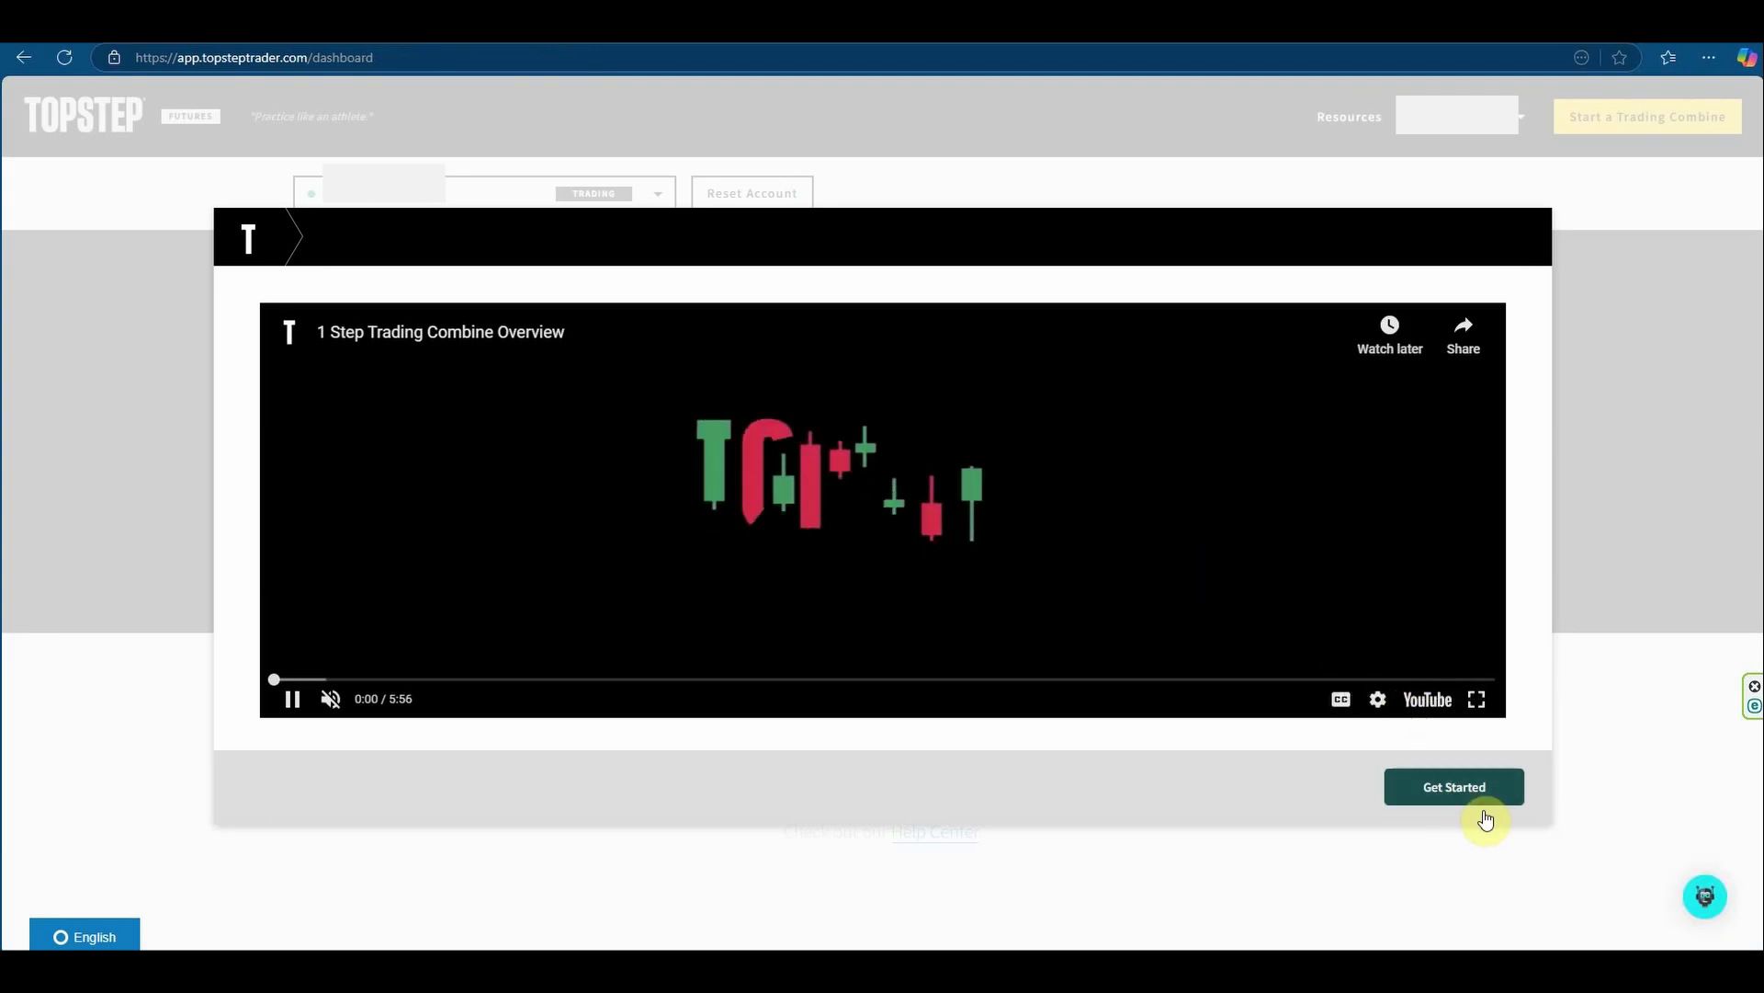
Step: Skip through the Trading Combine overview video, continue, and decline the Level 2 market data upgrade
{"action": "left_click", "coordinate": [343, 680]}
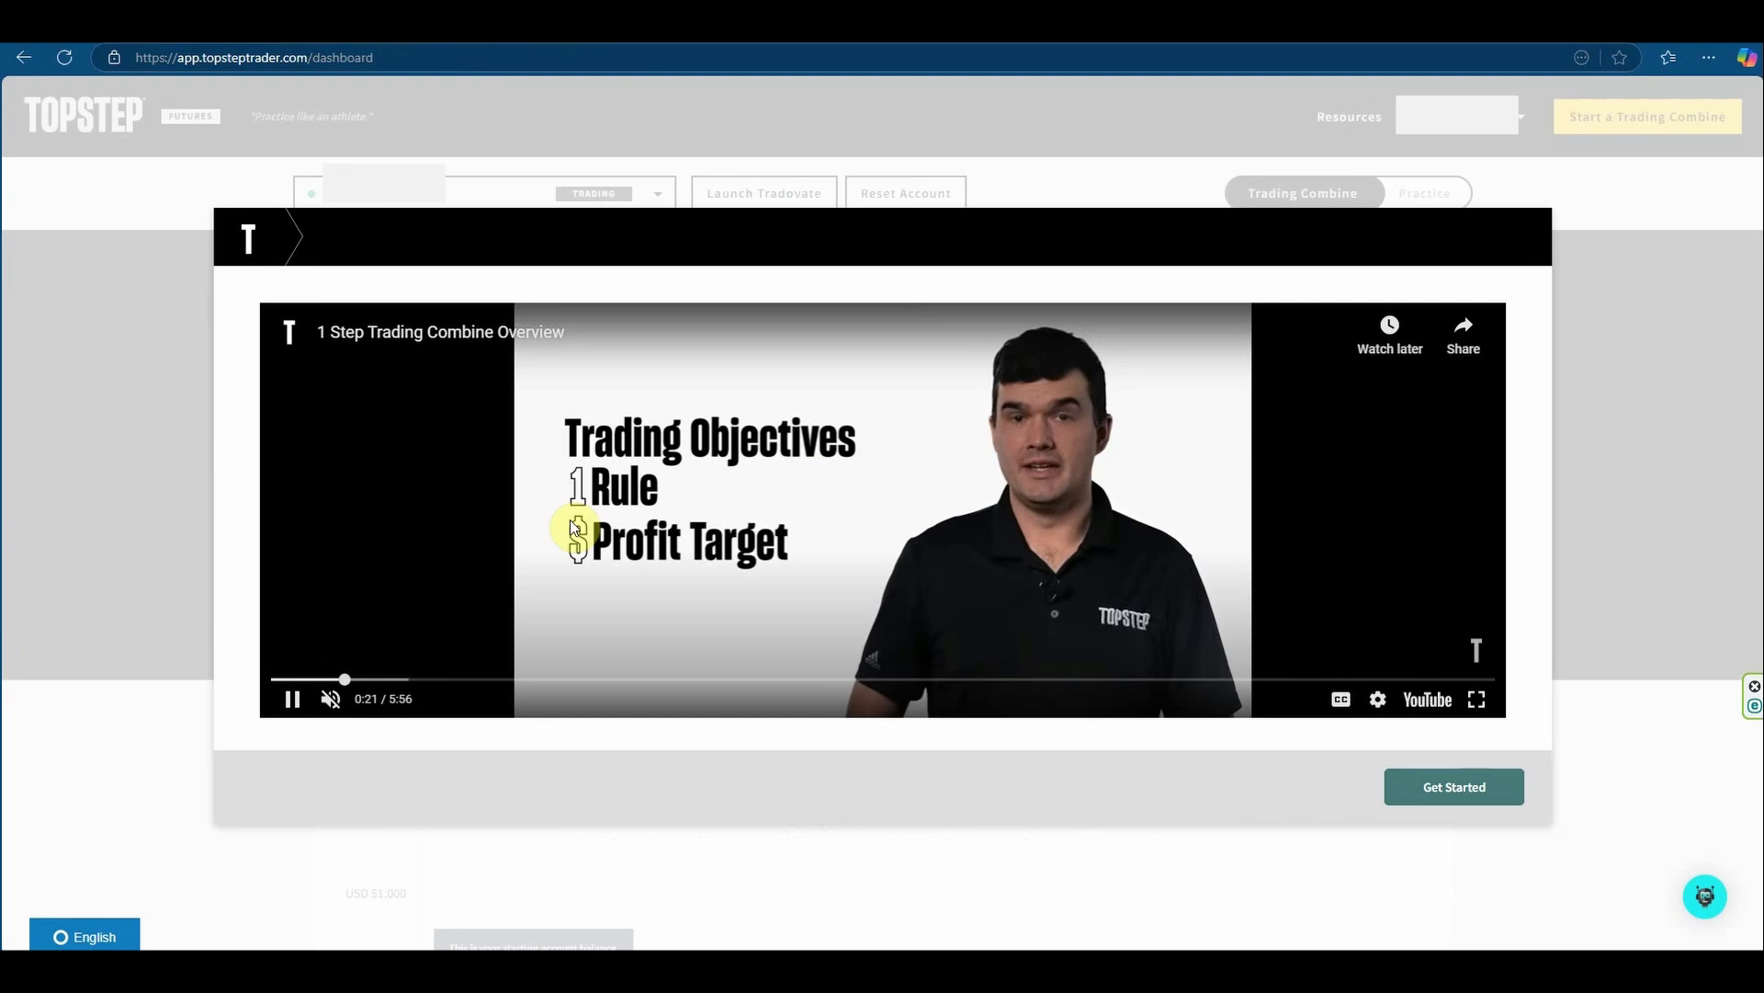
{"action": "left_click", "coordinate": [385, 679]}
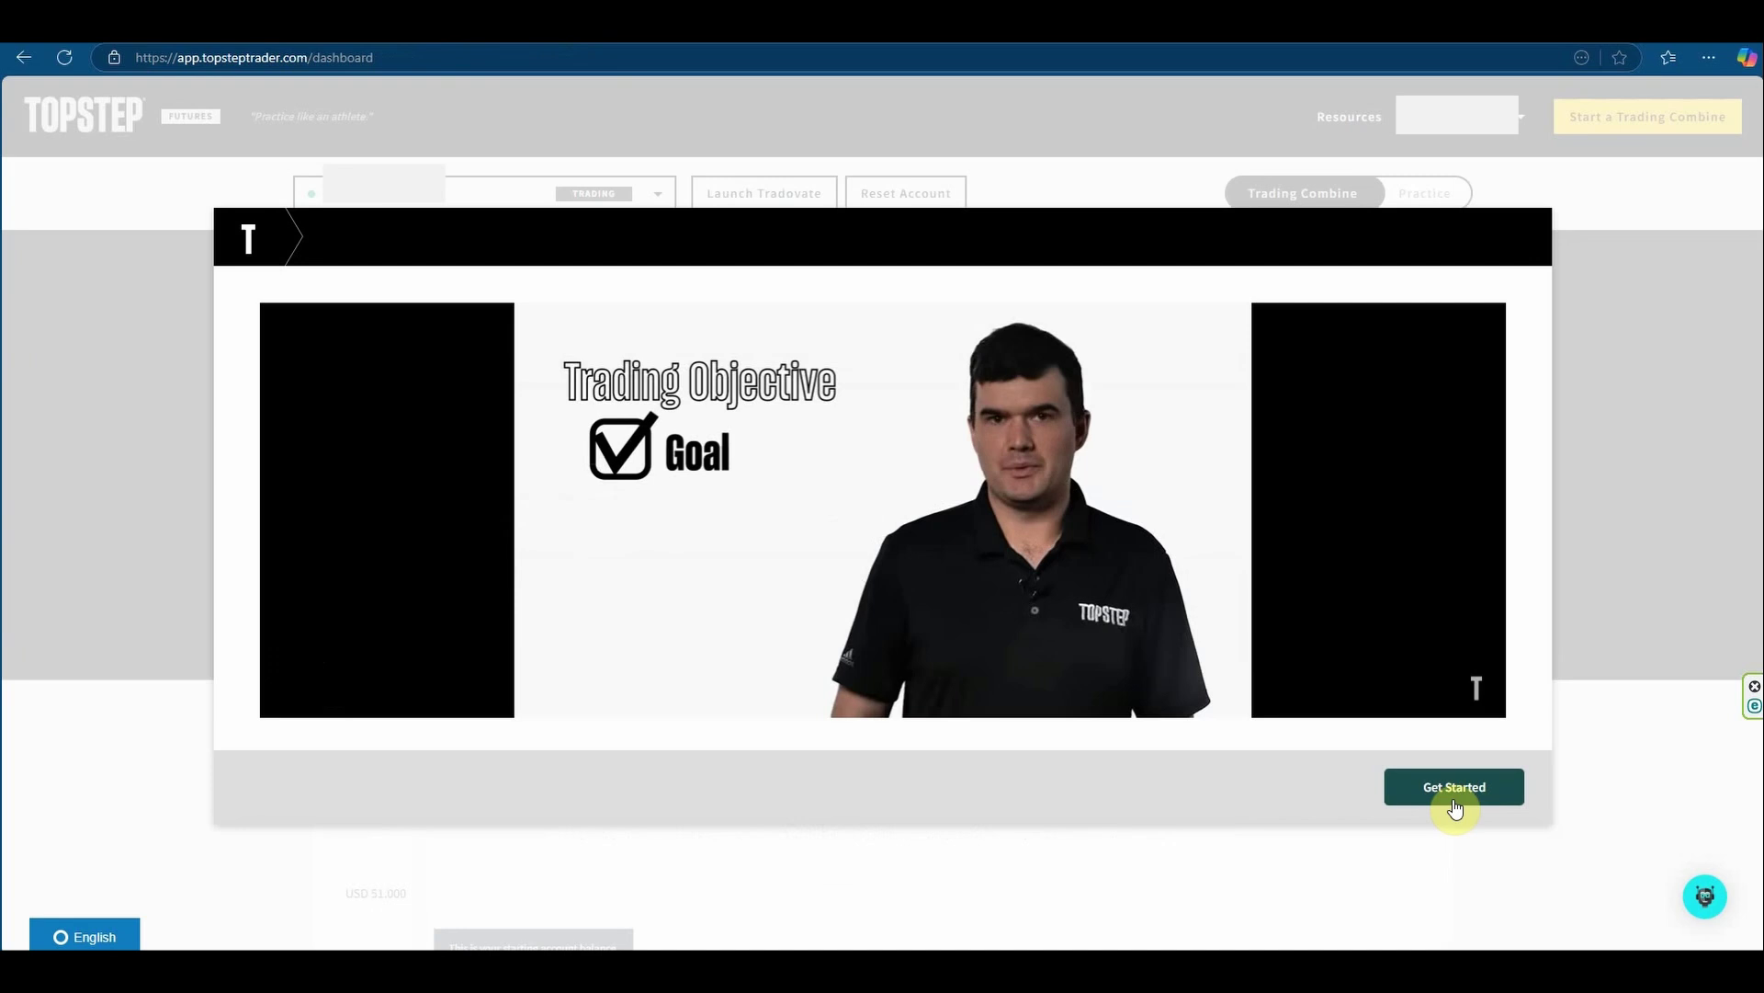
{"action": "left_click", "coordinate": [1456, 790]}
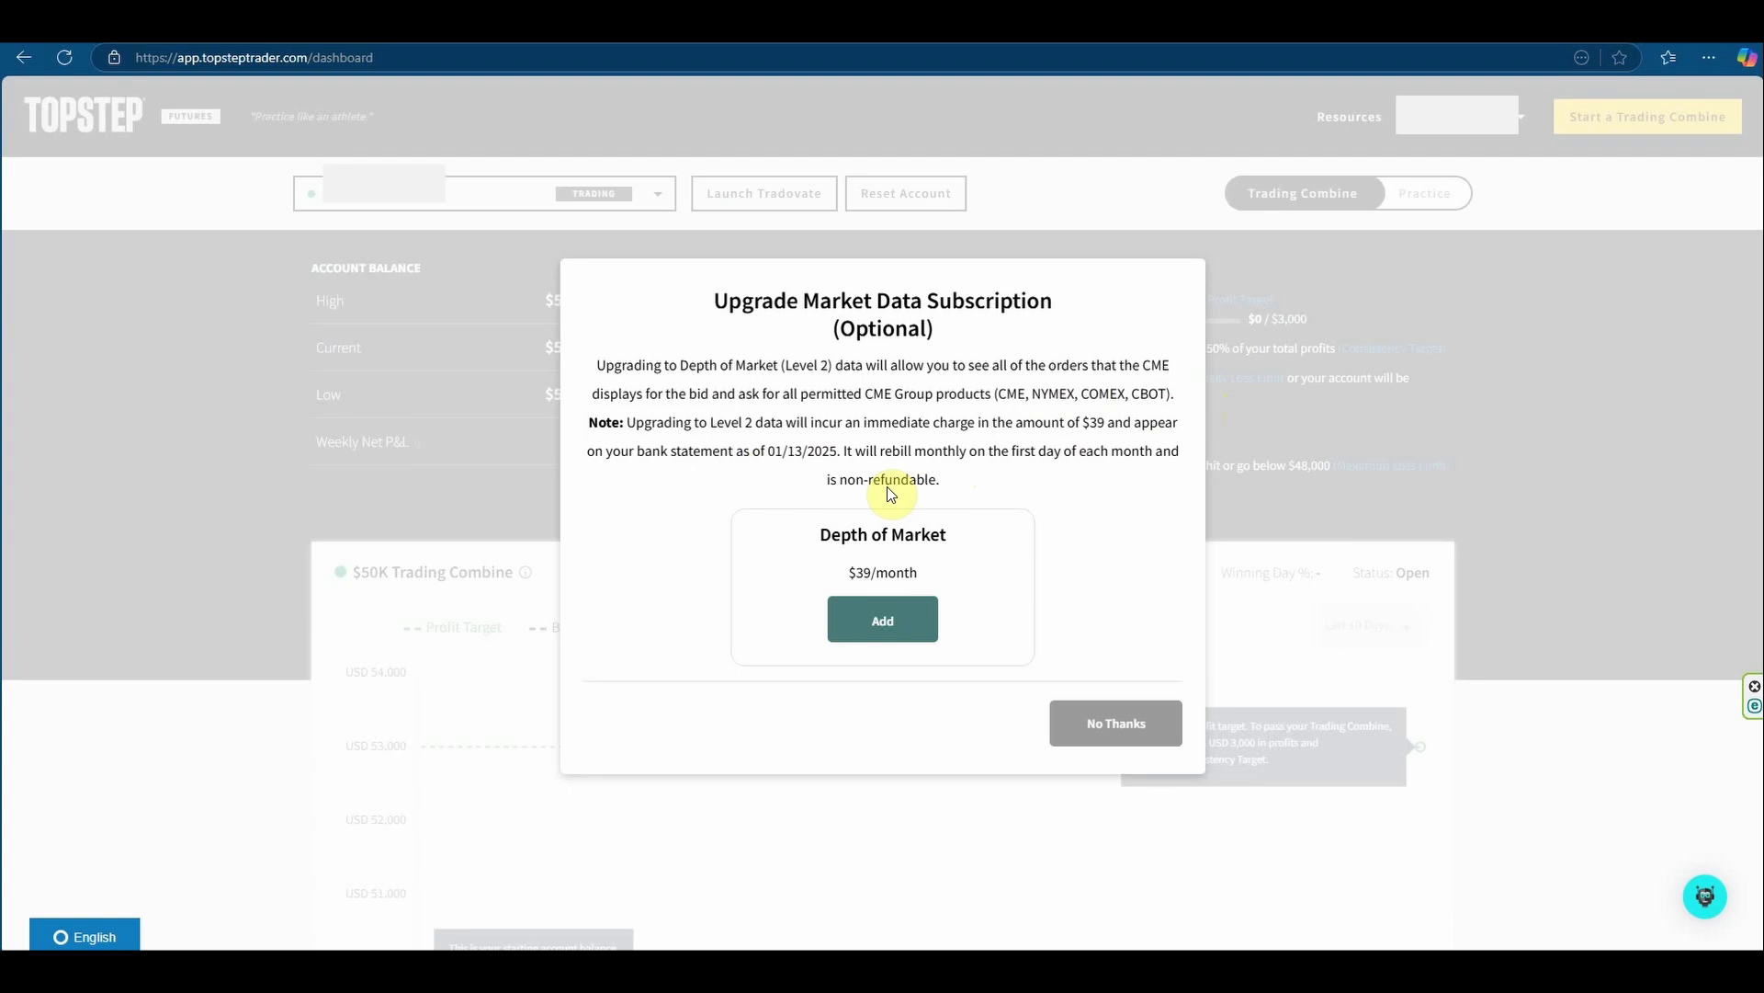
{"action": "left_click", "coordinate": [1080, 725]}
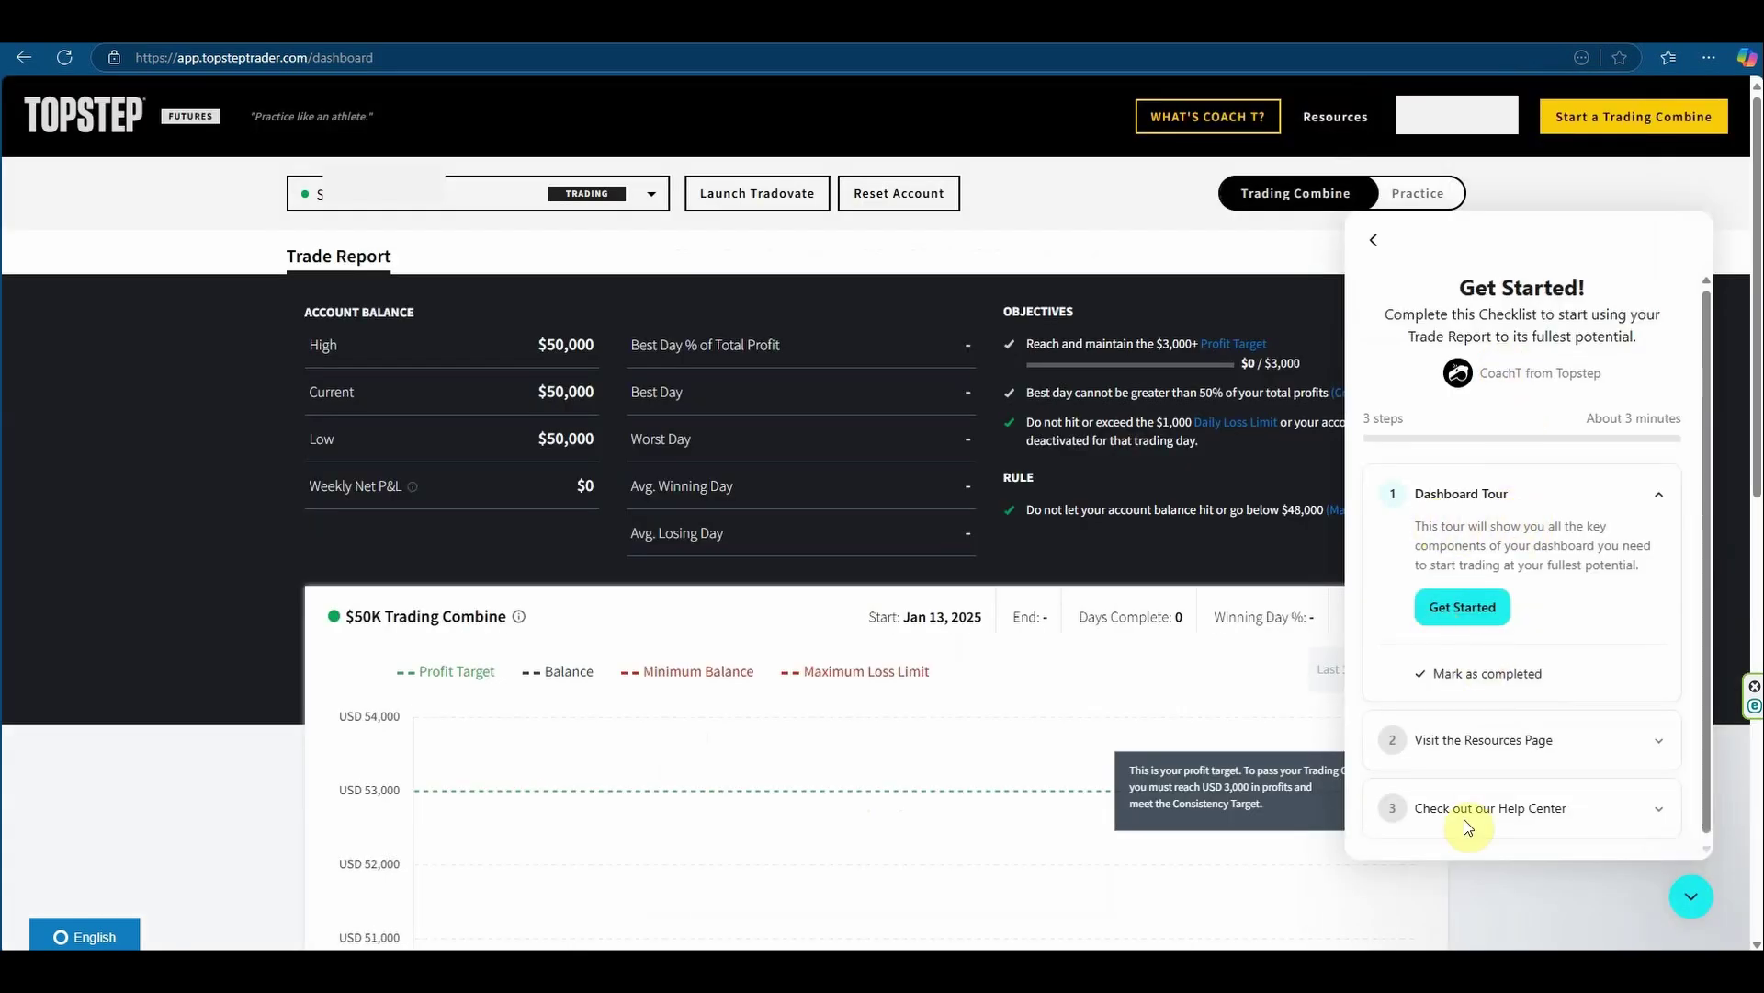
Step: Close the Get Started checklist with the round CoachT button at bottom right
{"action": "left_click", "coordinate": [1691, 905]}
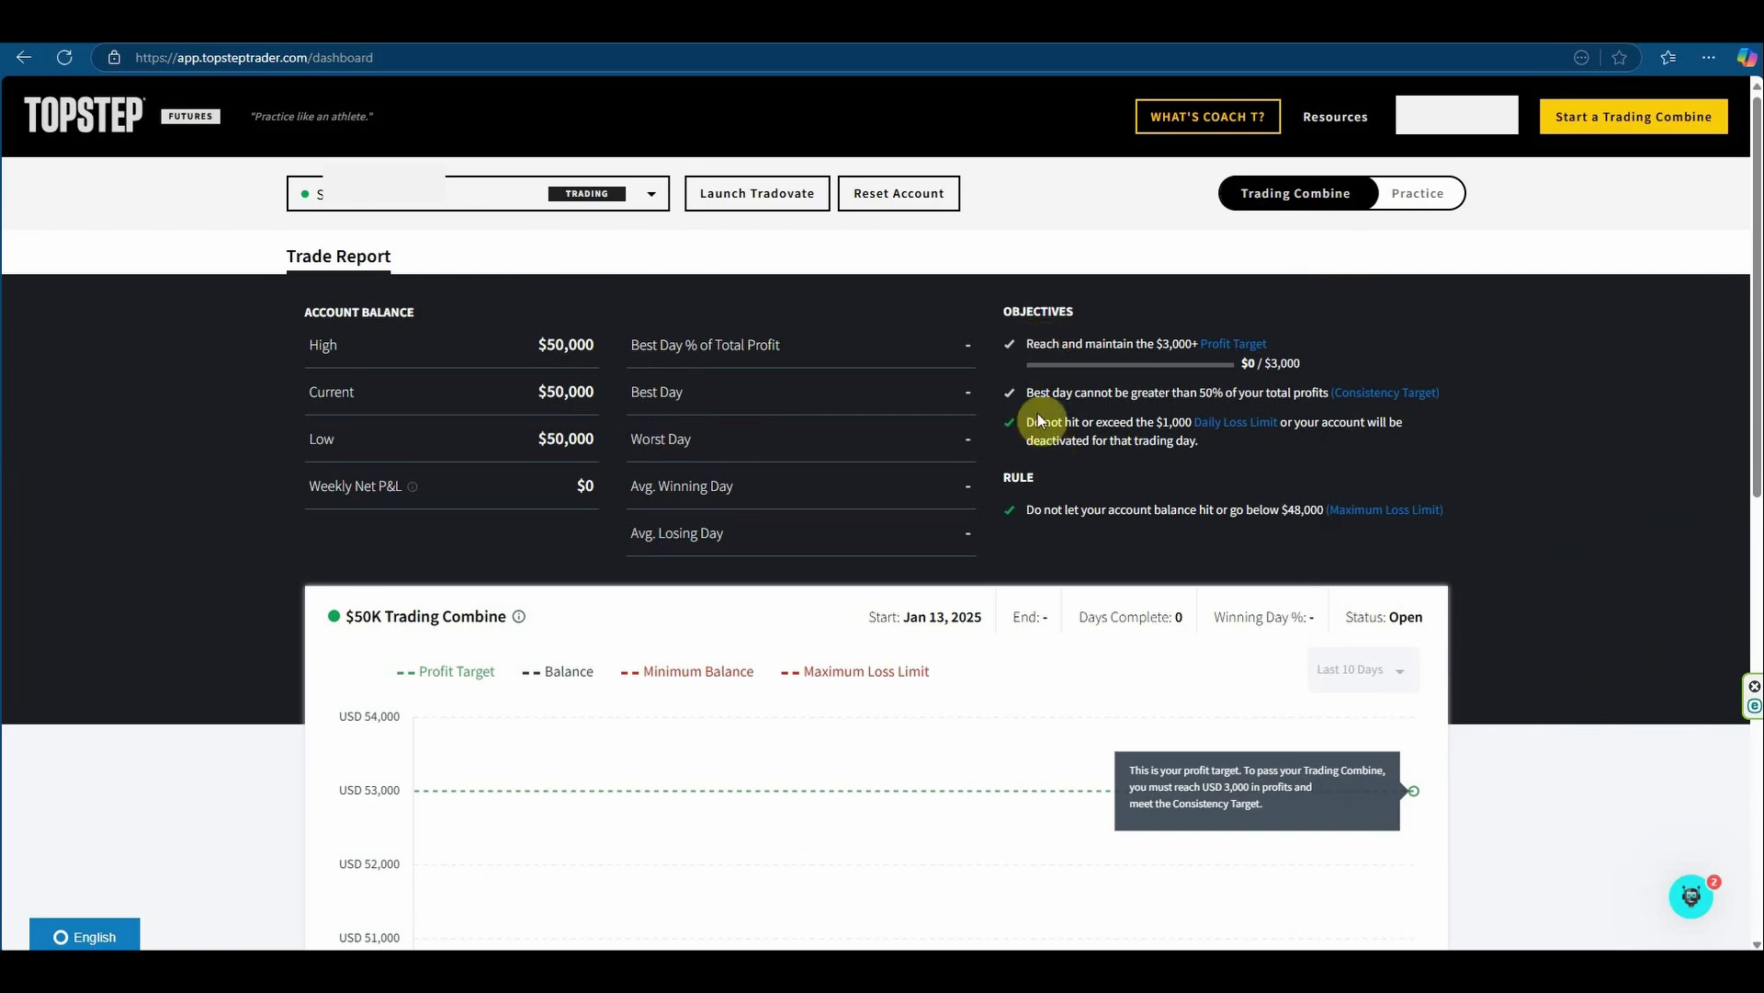
{"action": "left_click_drag", "start_coordinate": [1034, 423], "coordinate": [1222, 443]}
{"action": "left_click", "coordinate": [1208, 438]}
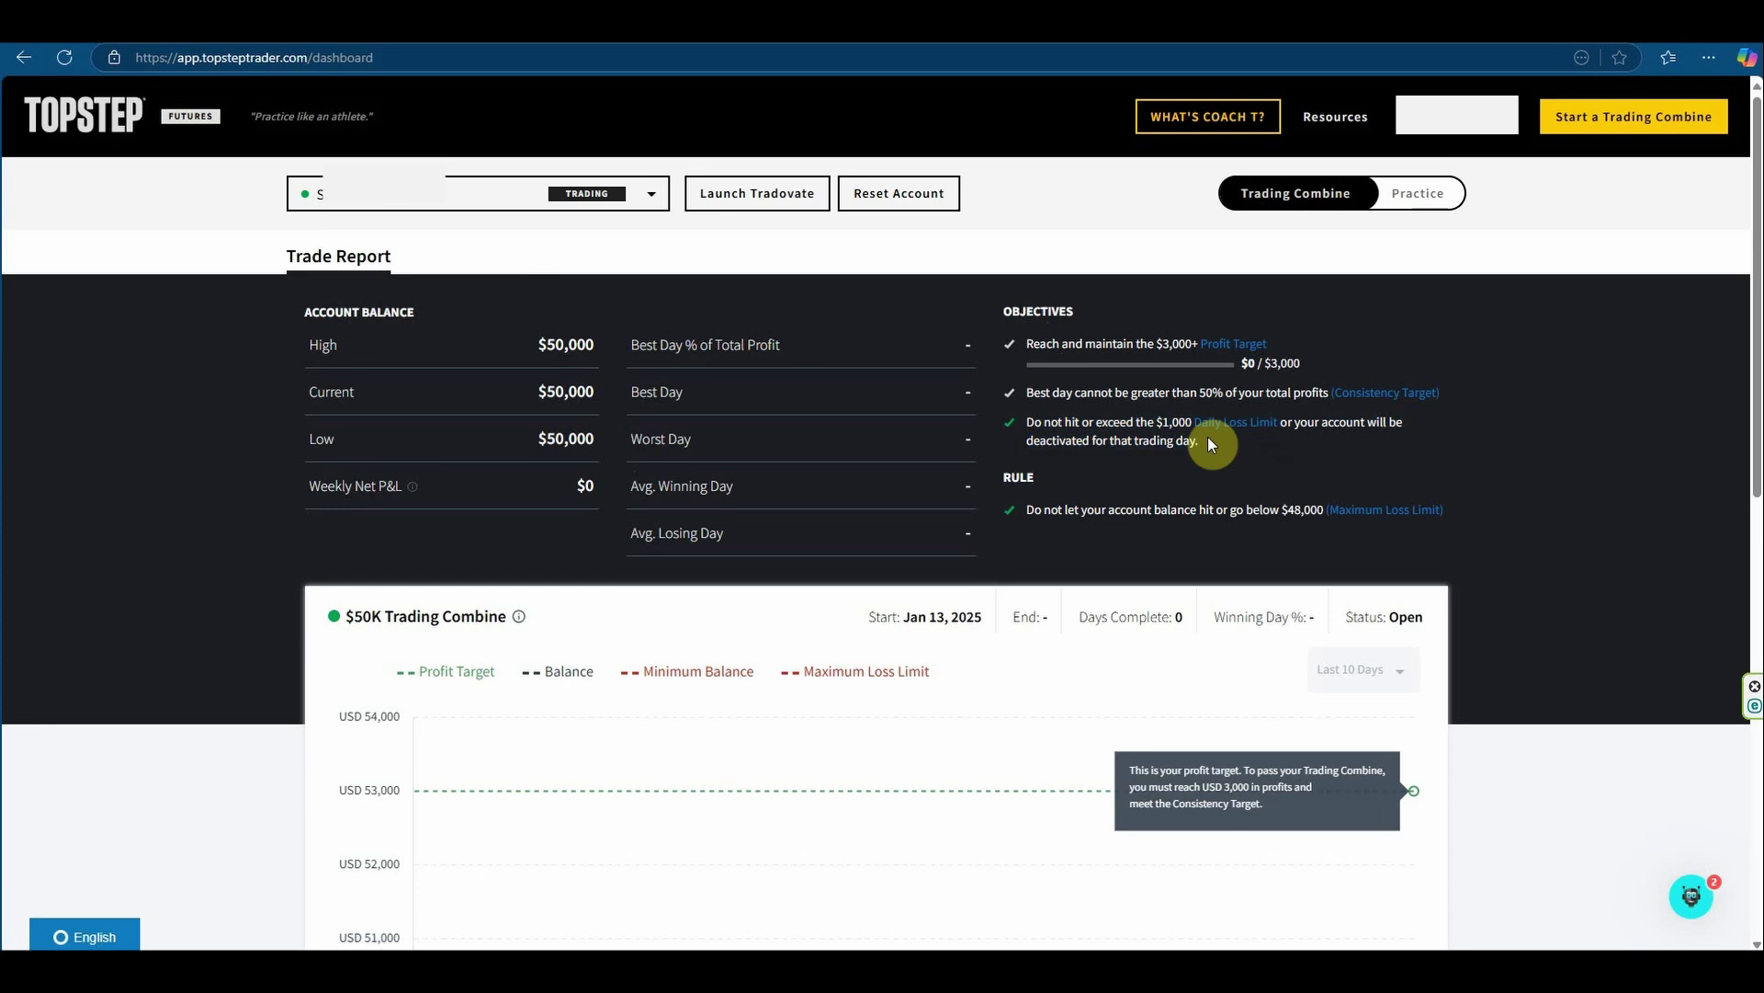
{"action": "left_click_drag", "start_coordinate": [1054, 418], "coordinate": [1210, 438]}
{"action": "left_click", "coordinate": [1179, 454]}
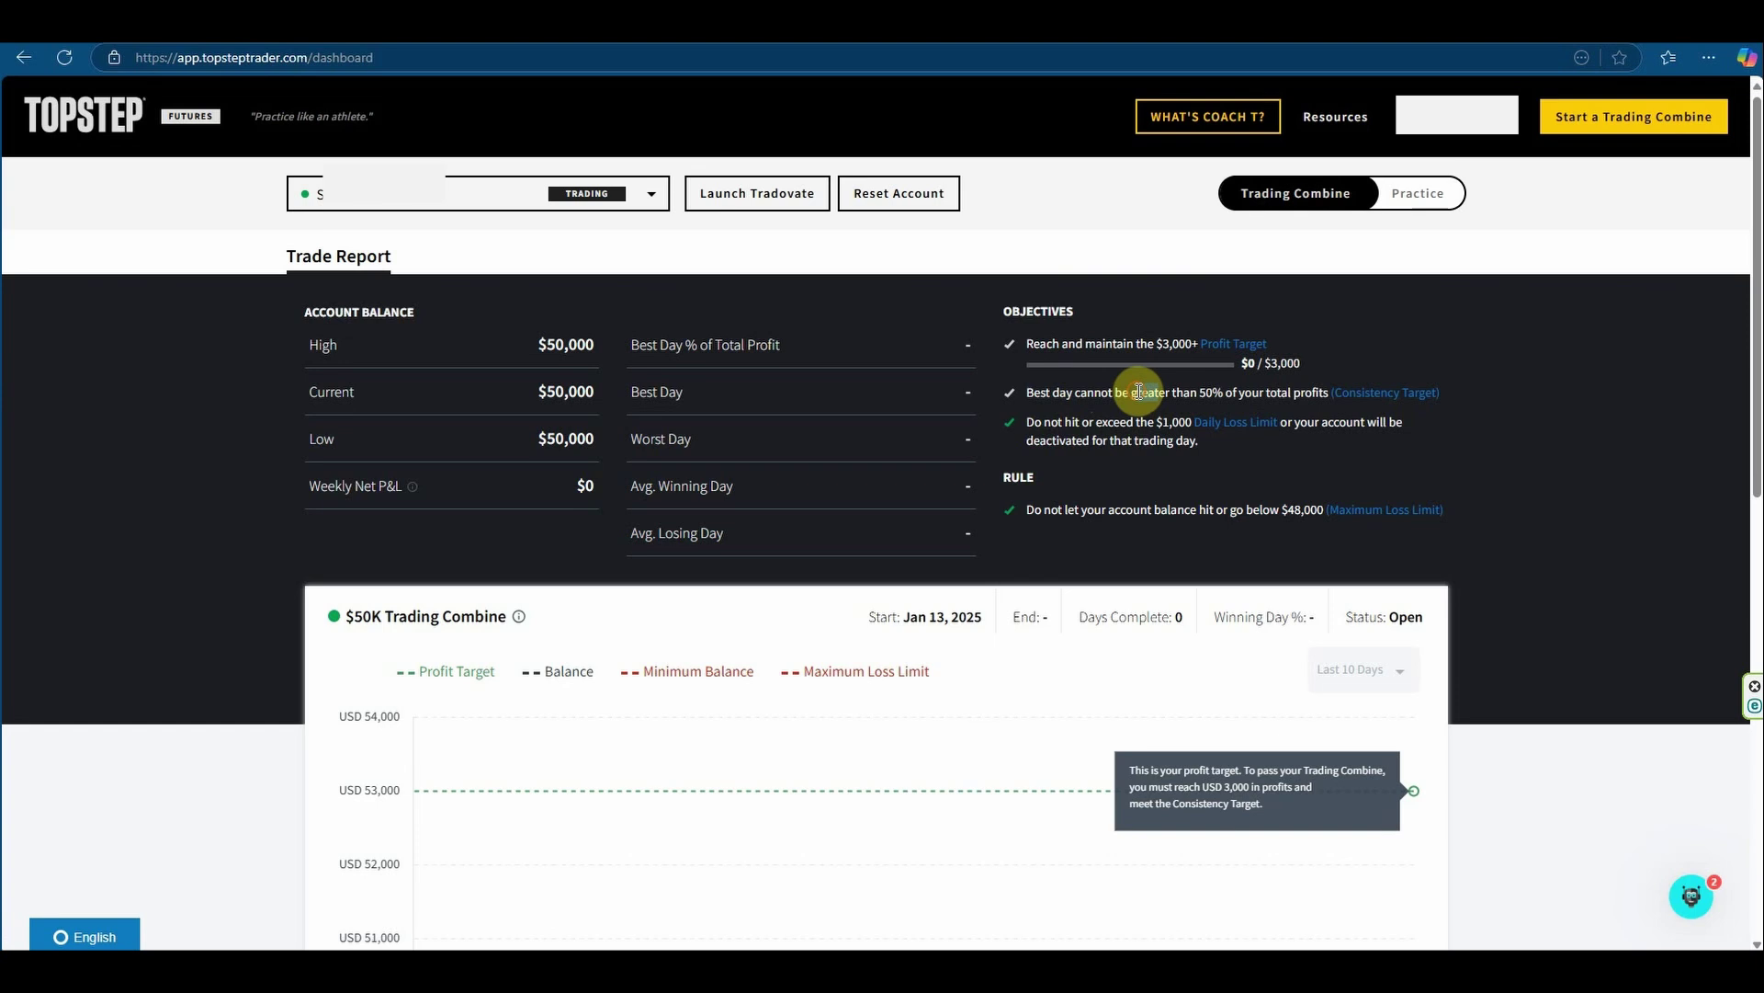
{"action": "left_click_drag", "start_coordinate": [1139, 391], "coordinate": [1217, 393]}
{"action": "left_click", "coordinate": [1198, 392]}
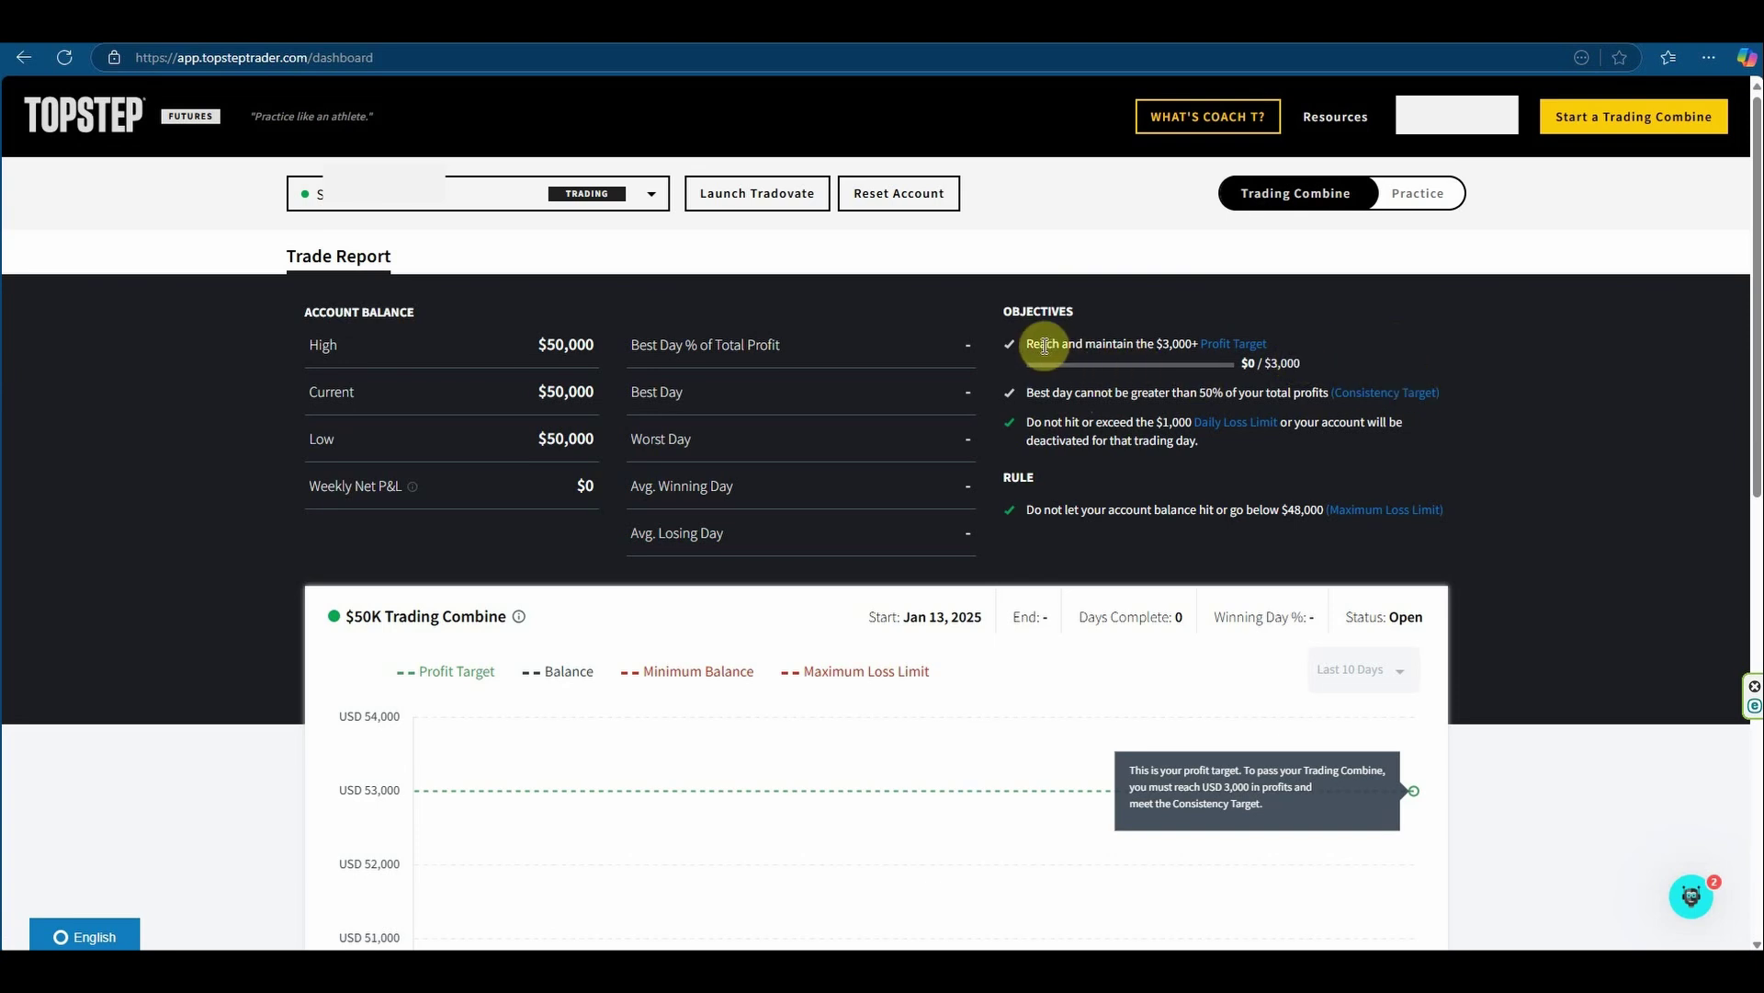
{"action": "left_click_drag", "start_coordinate": [1039, 345], "coordinate": [1193, 341]}
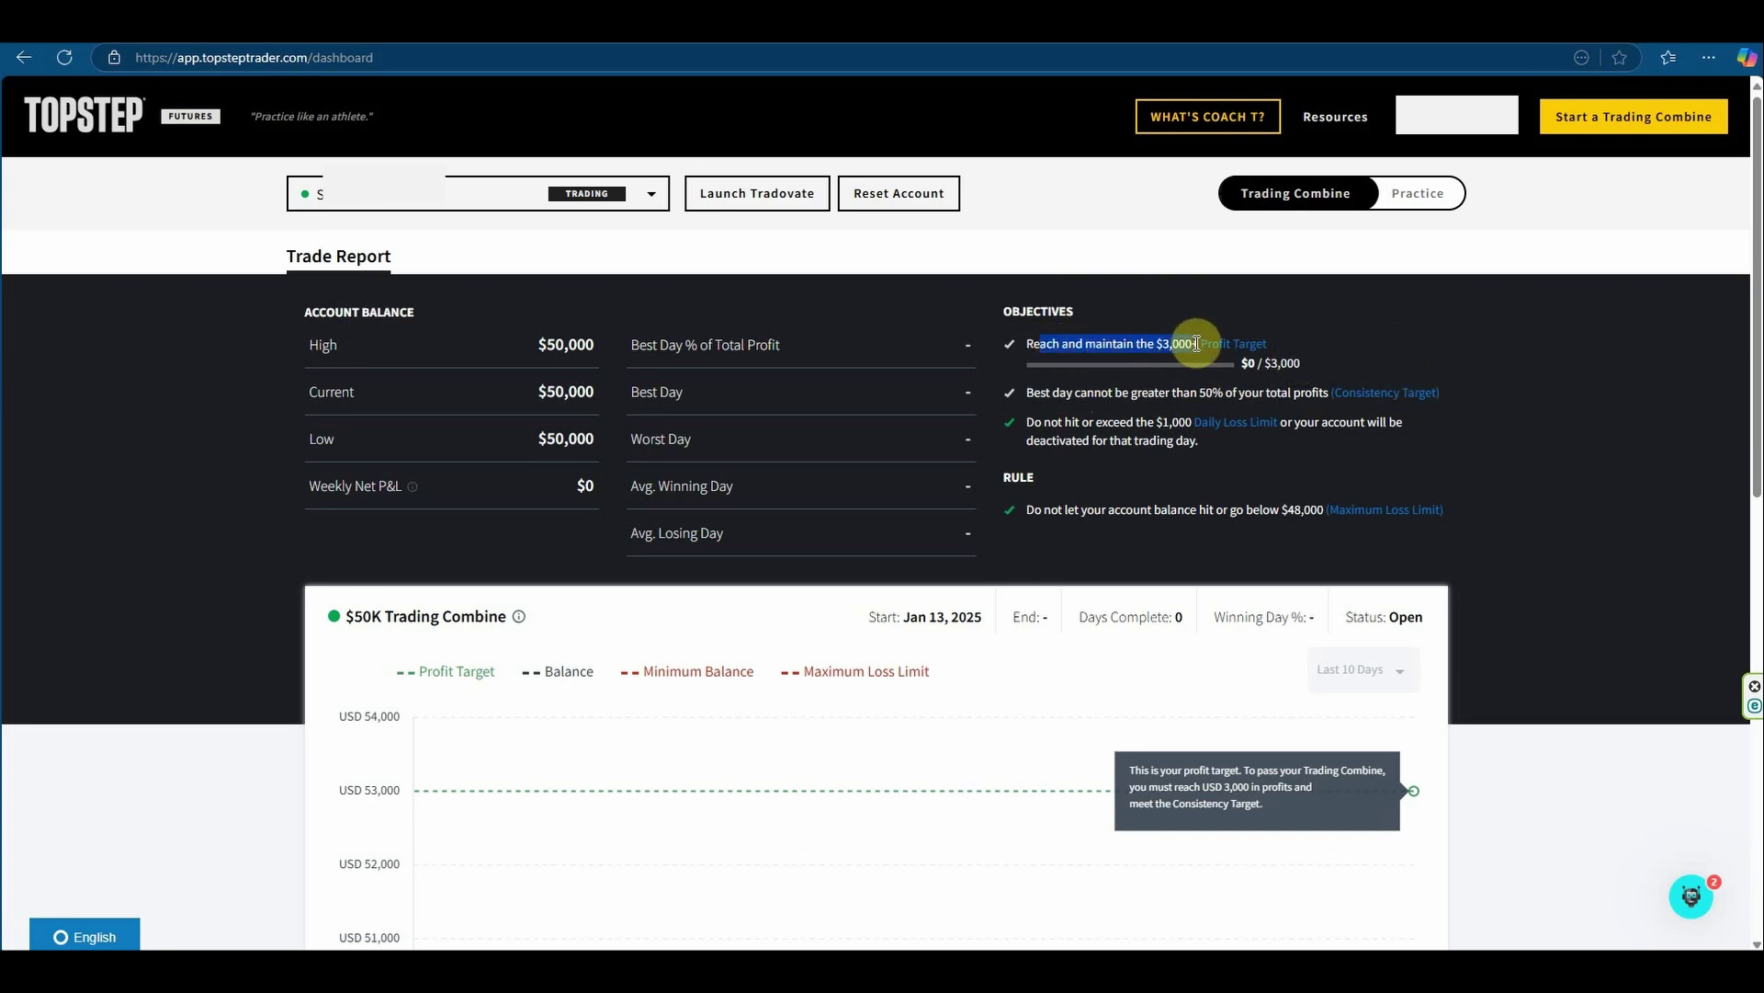
{"action": "left_click", "coordinate": [1346, 359]}
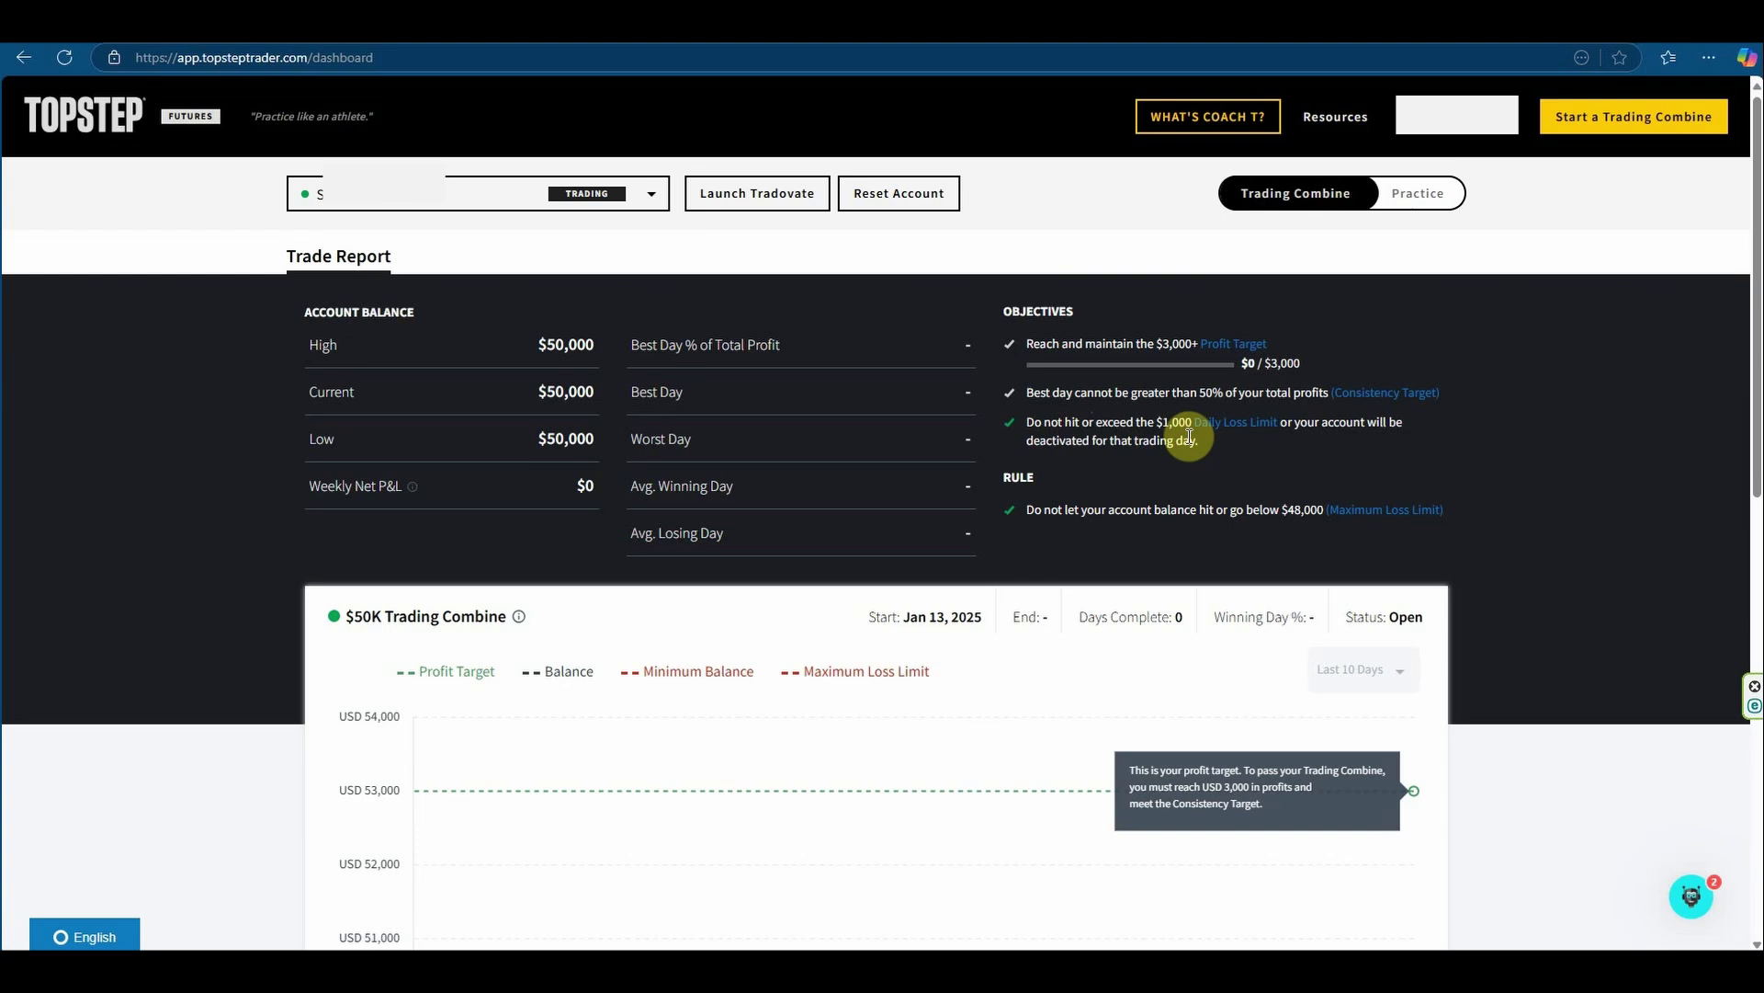
Step: Review the combine's balance chart and Trade Report, then launch Tradovate for this account
{"action": "scroll", "coordinate": [1063, 422], "scroll_direction": "down", "scroll_amount": 5}
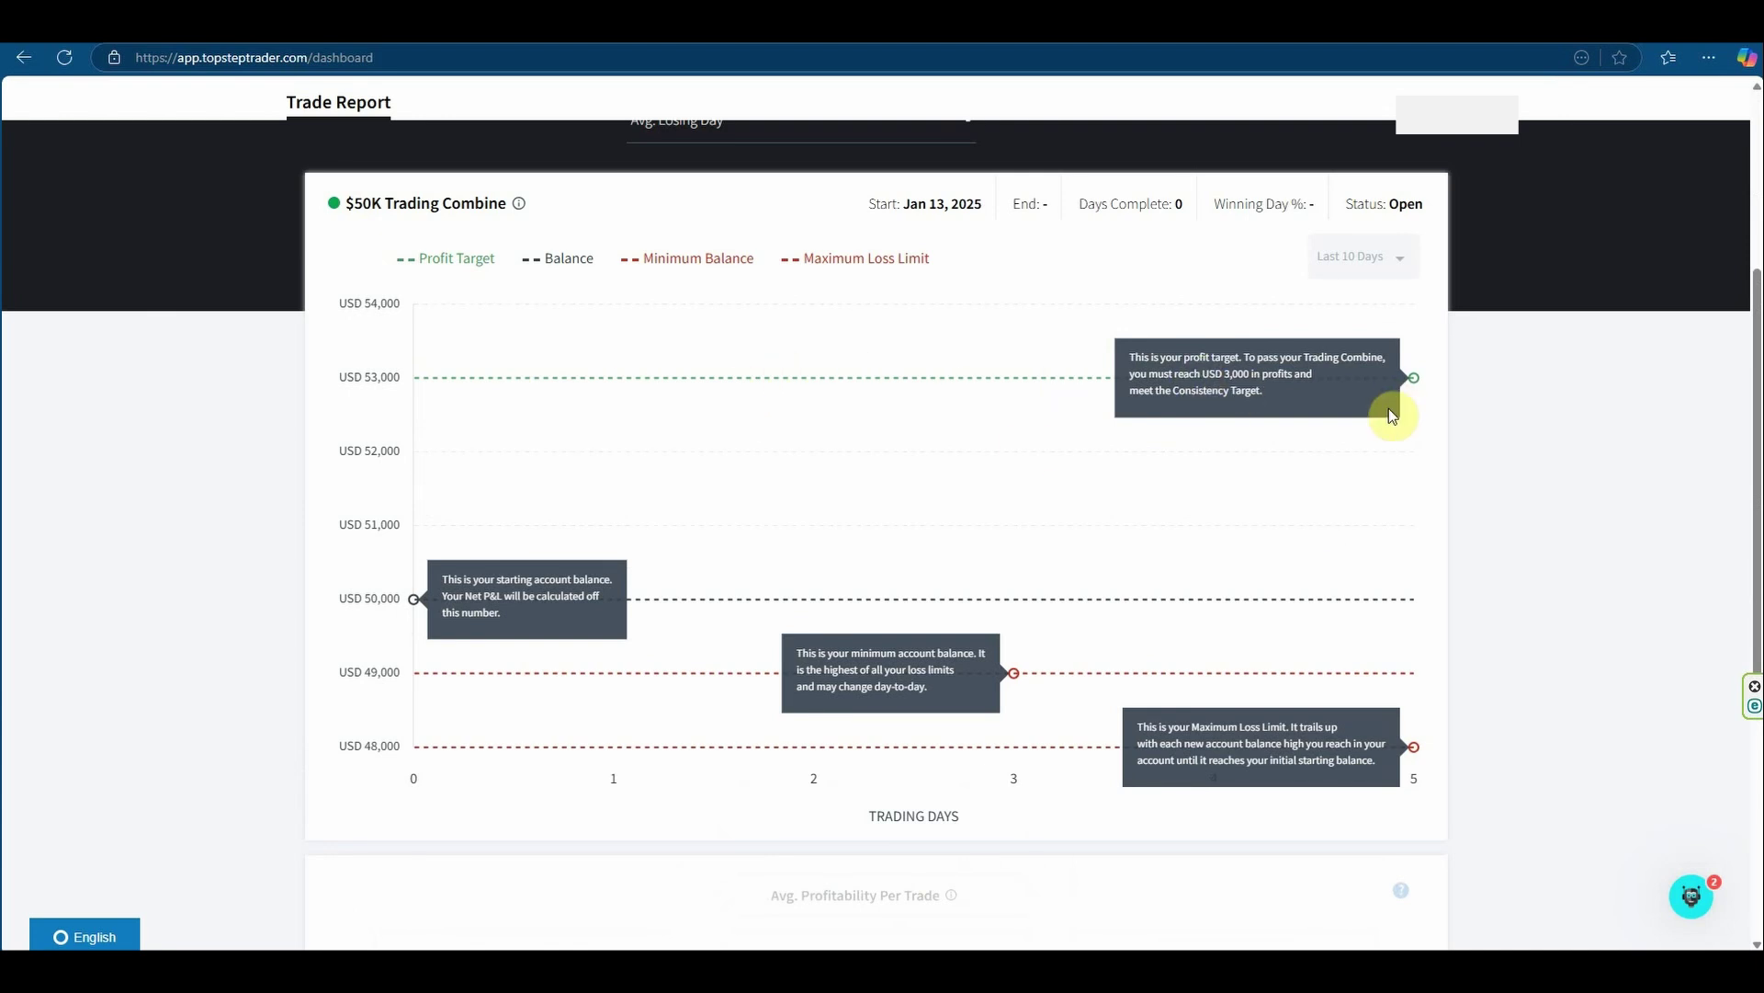
{"action": "scroll", "coordinate": [1533, 625], "scroll_direction": "down", "scroll_amount": 4}
{"action": "scroll", "coordinate": [1516, 588], "scroll_direction": "down", "scroll_amount": 2}
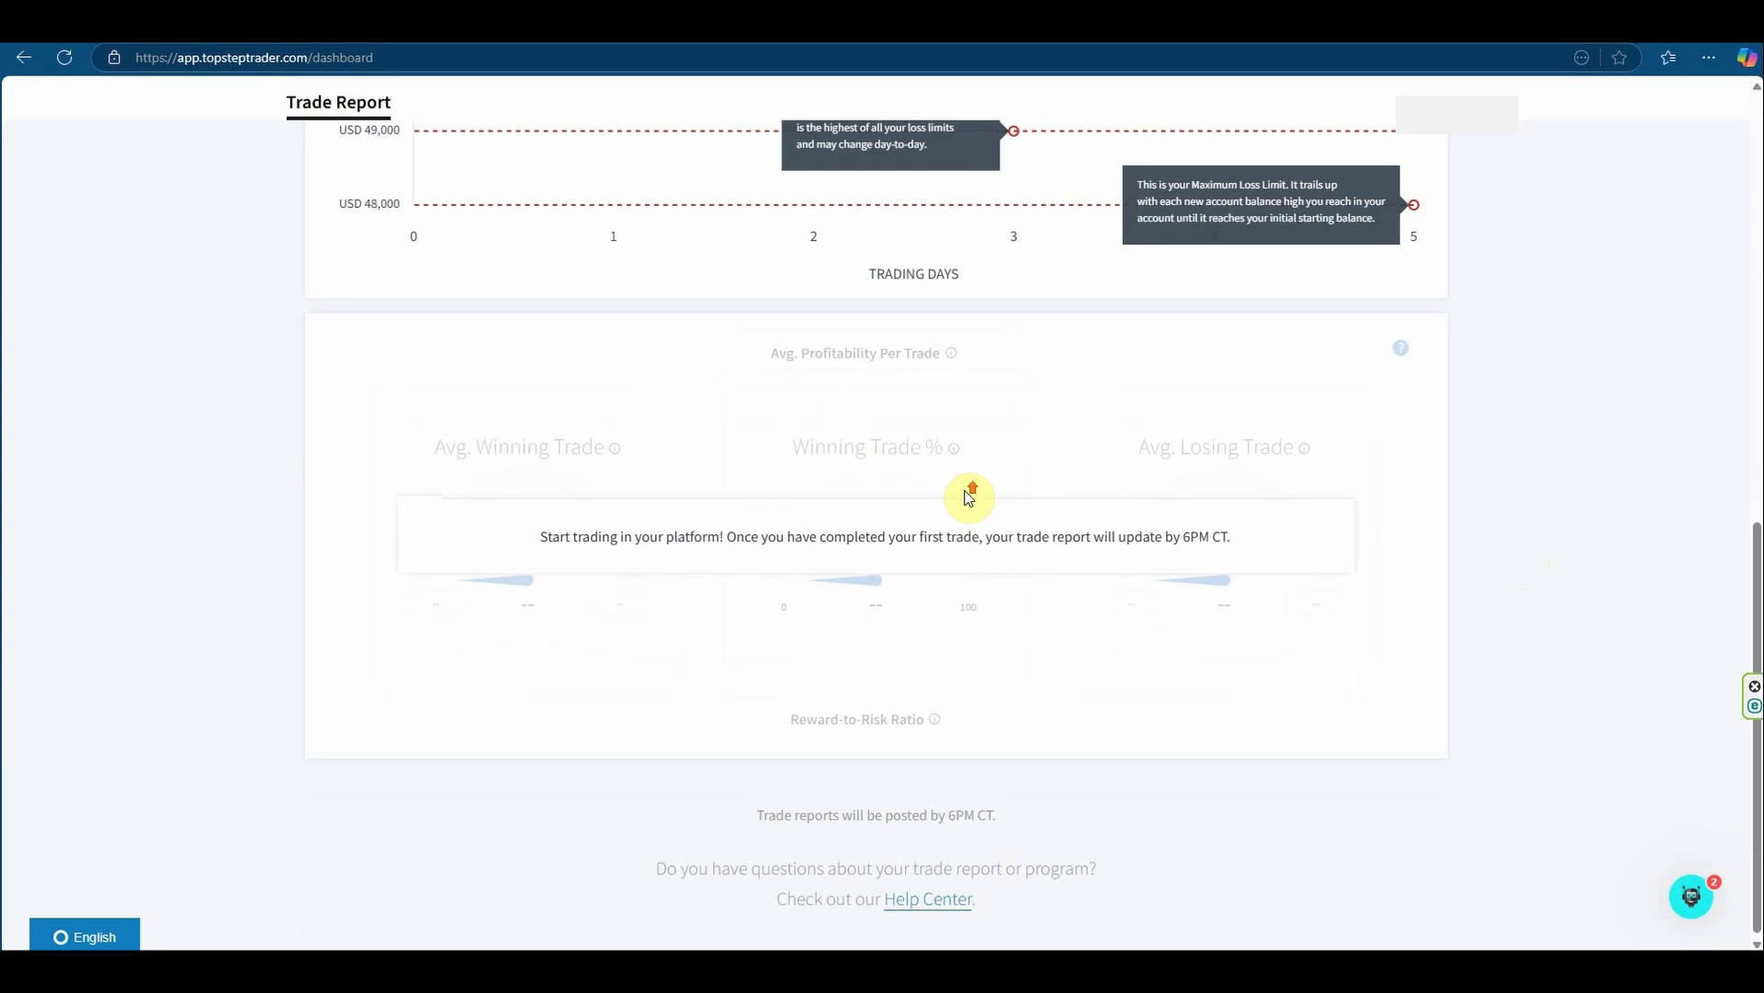
{"action": "scroll", "coordinate": [973, 514], "scroll_direction": "up", "scroll_amount": 5}
{"action": "scroll", "coordinate": [952, 550], "scroll_direction": "up", "scroll_amount": 4}
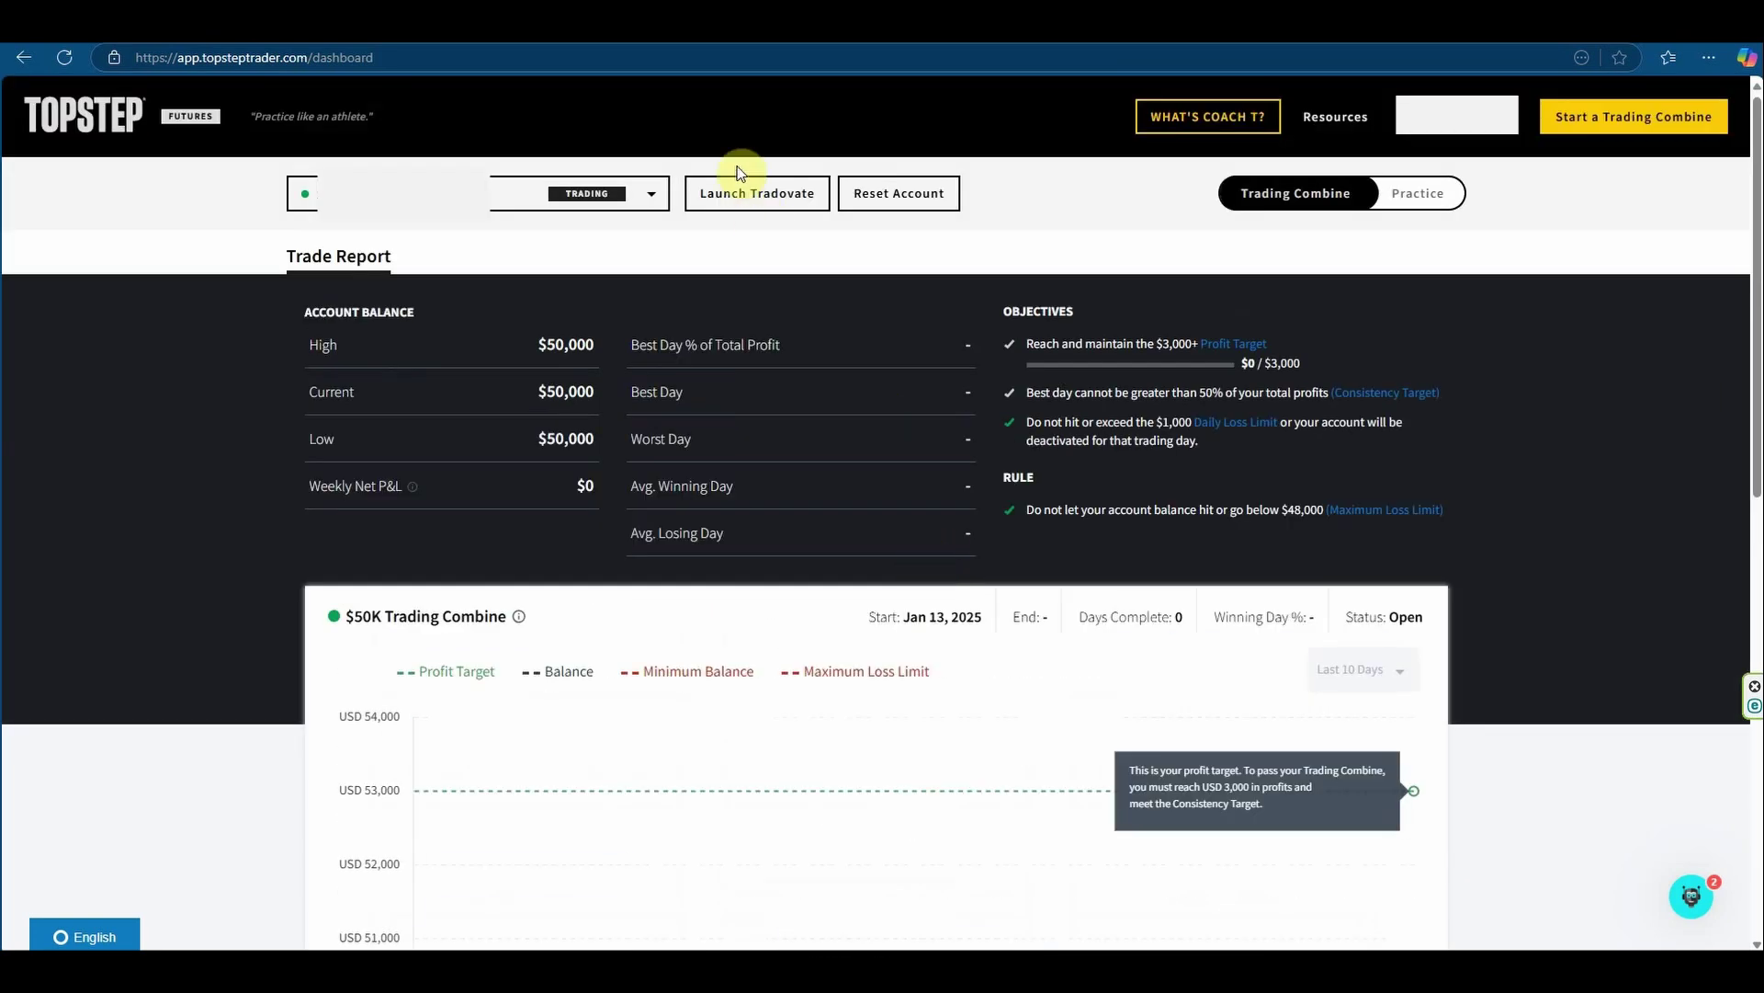
{"action": "left_click", "coordinate": [759, 195]}
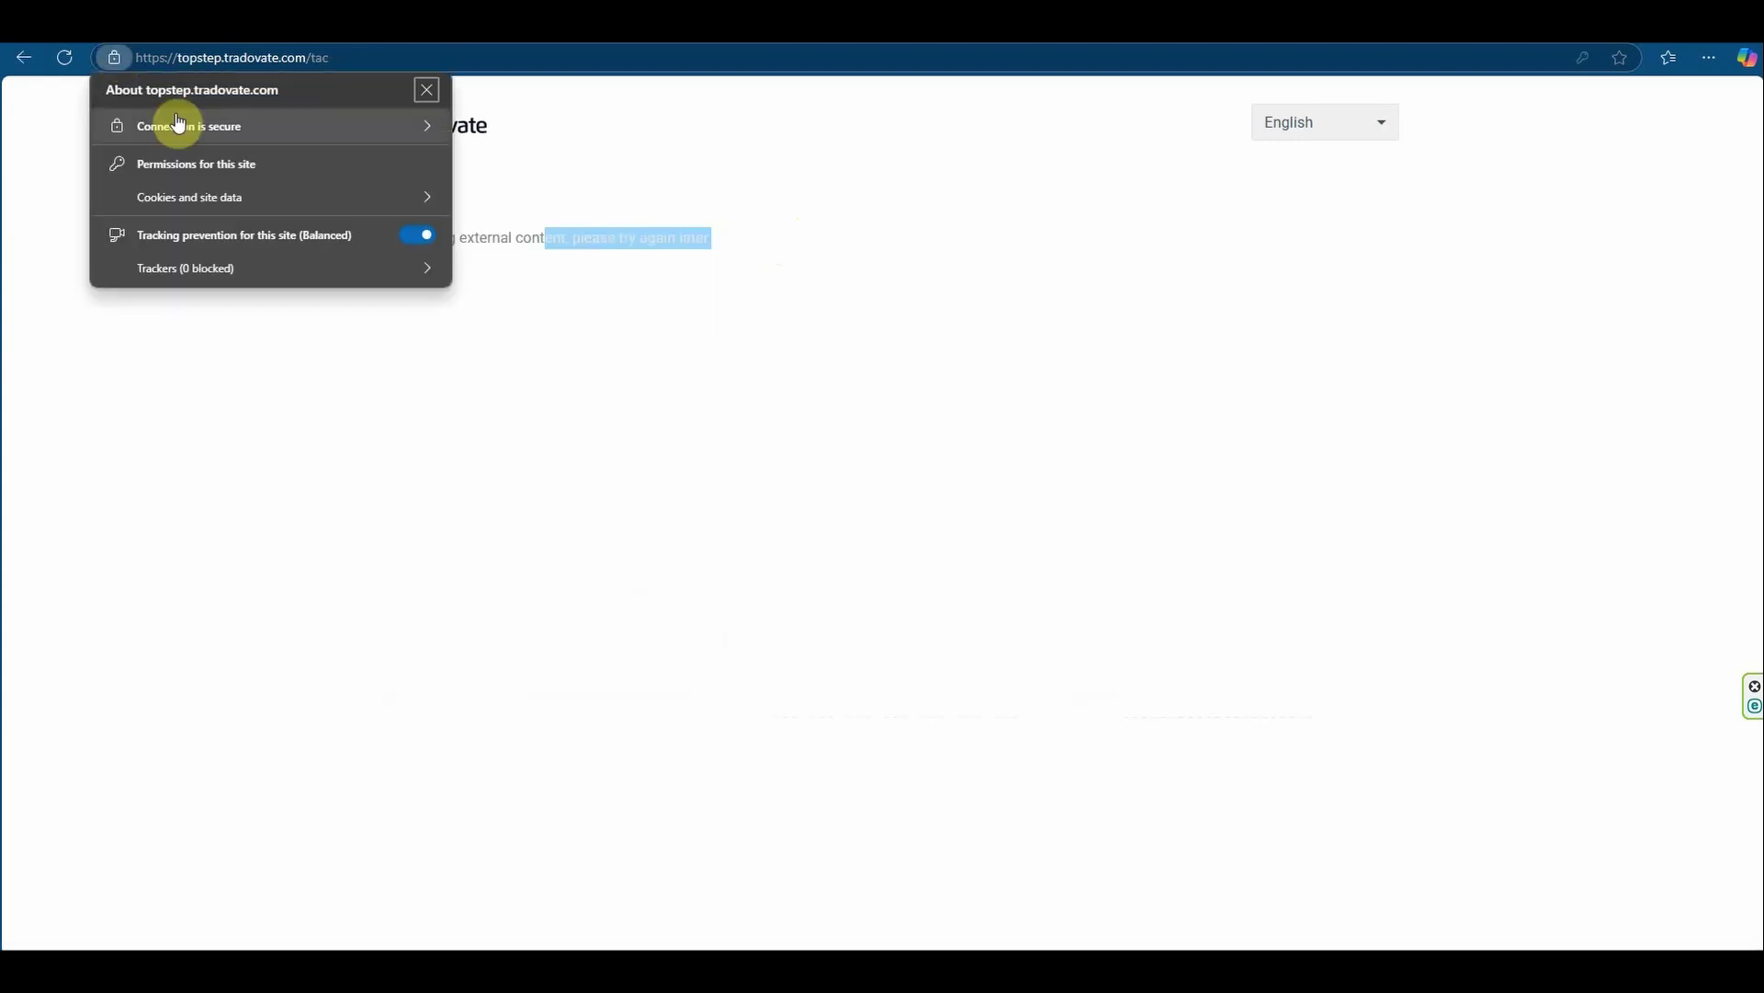
Step: Remove the stored tradovate.com cookies from Edge's site settings for this page
{"action": "left_click", "coordinate": [247, 200]}
{"action": "left_click", "coordinate": [246, 201]}
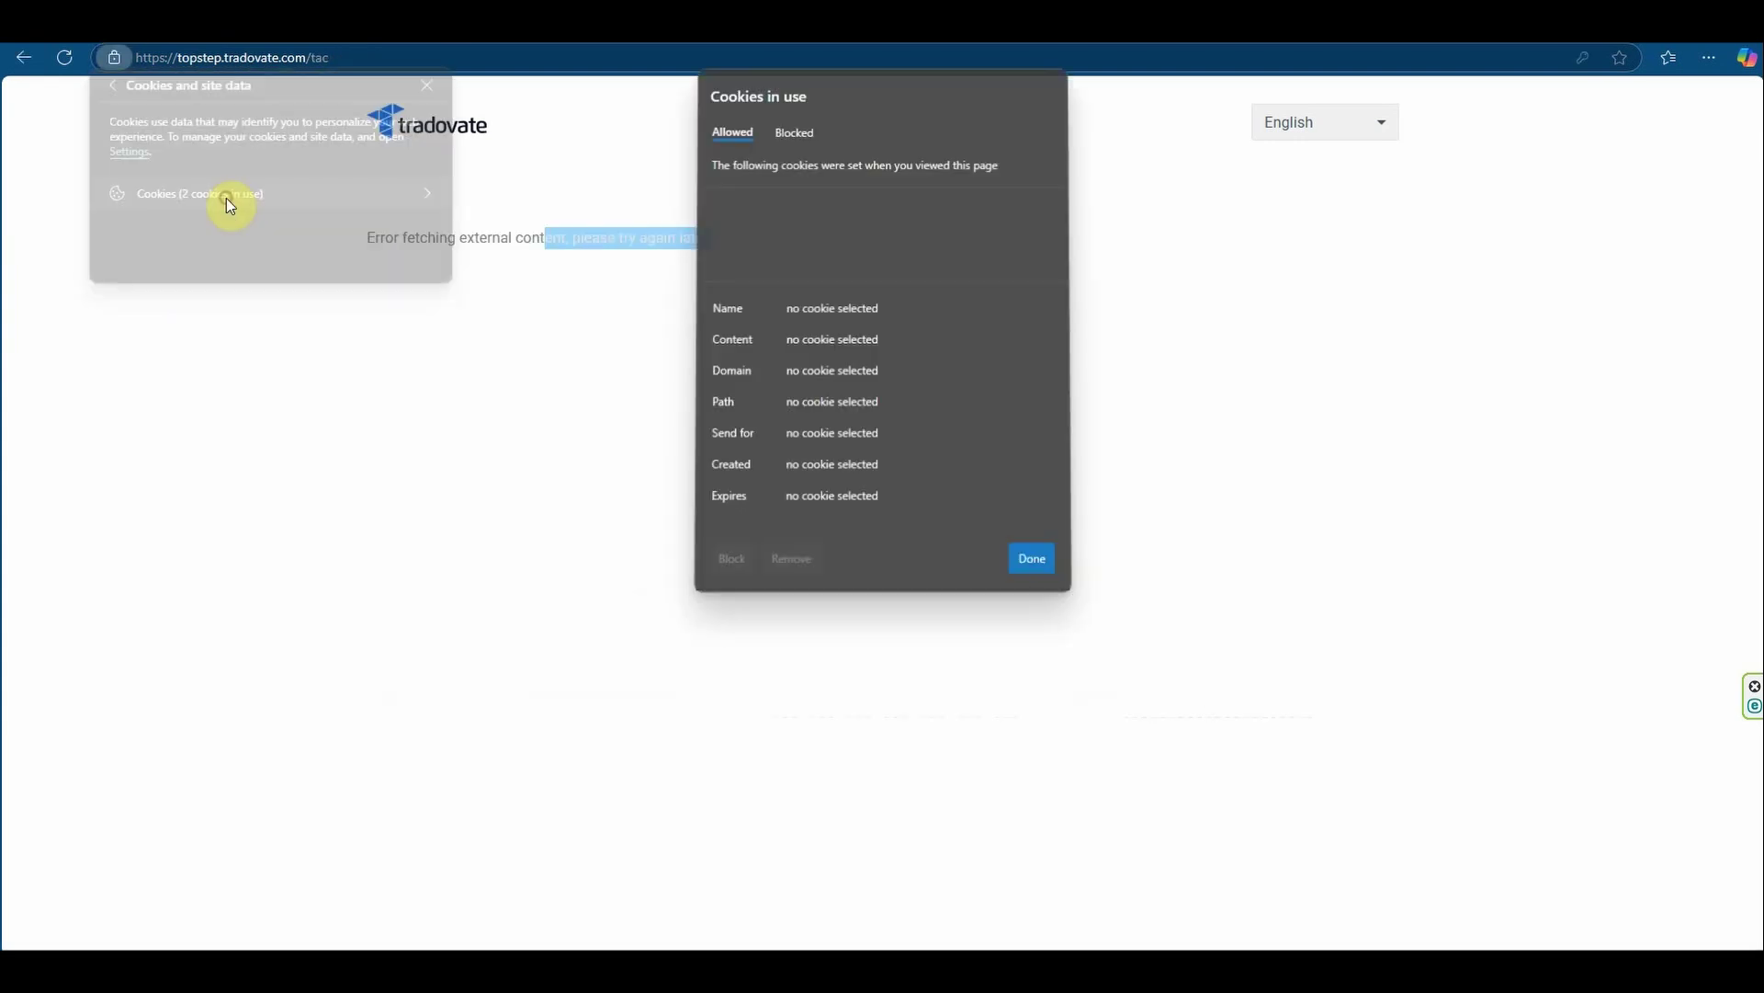
{"action": "left_click", "coordinate": [775, 208]}
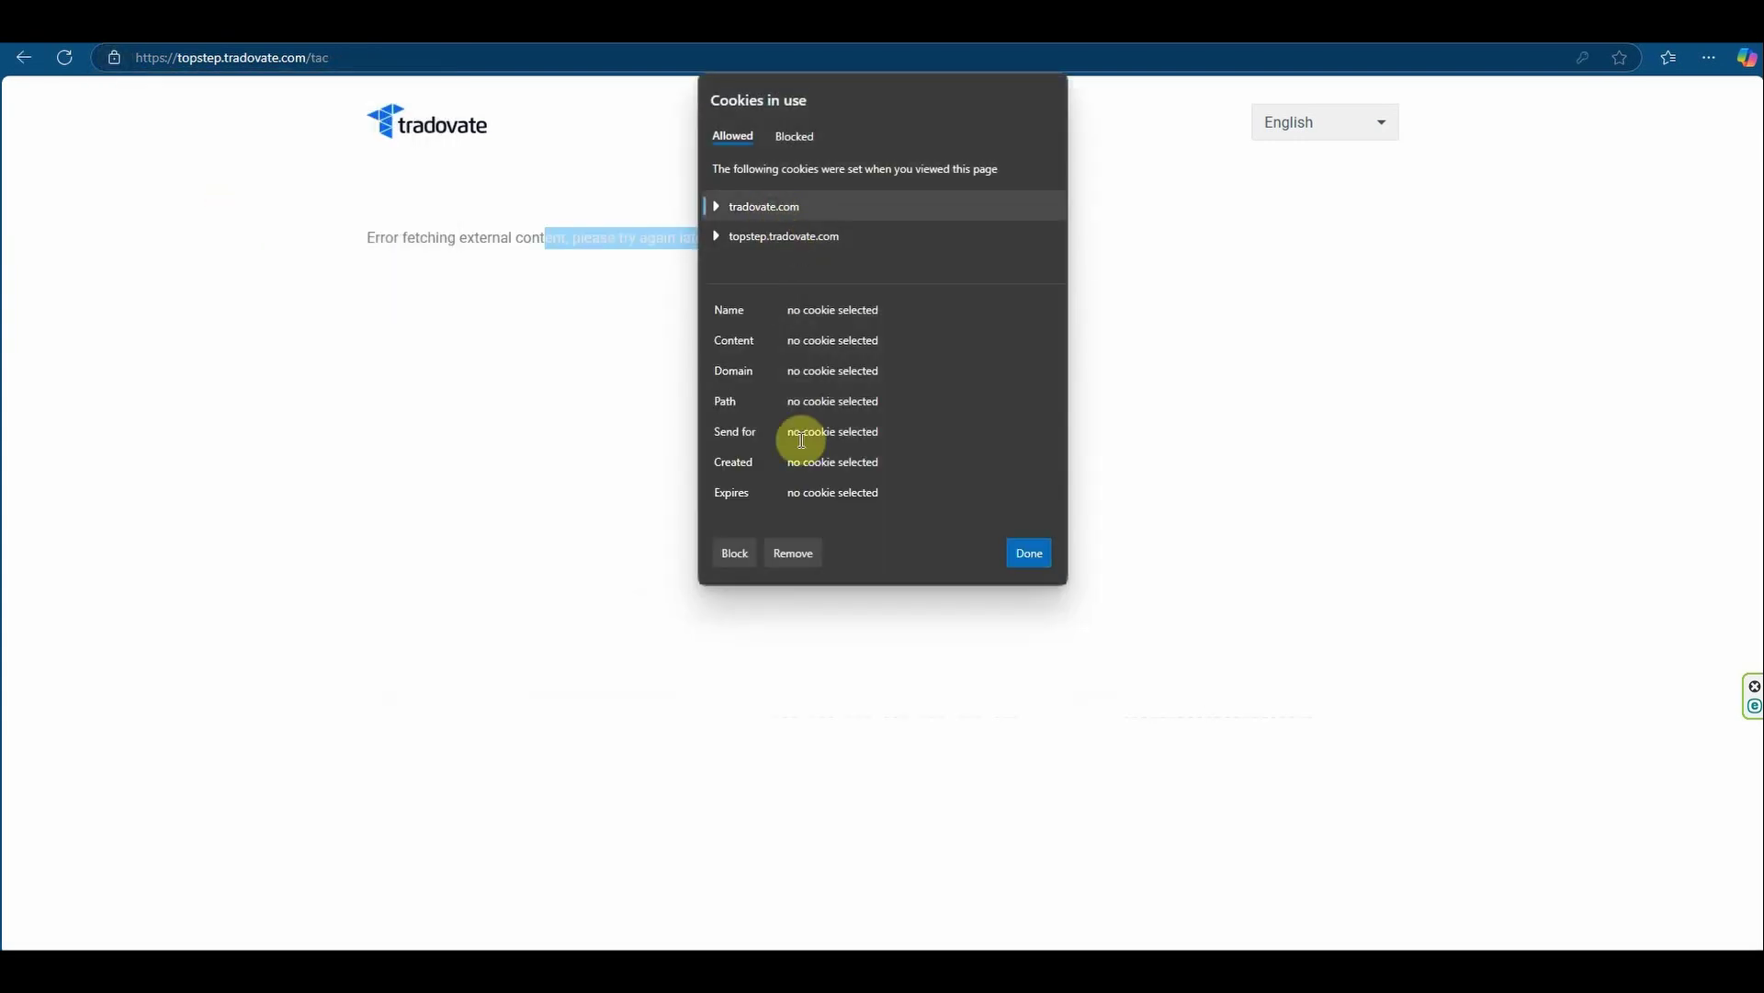
{"action": "left_click", "coordinate": [795, 552]}
{"action": "left_click", "coordinate": [796, 552]}
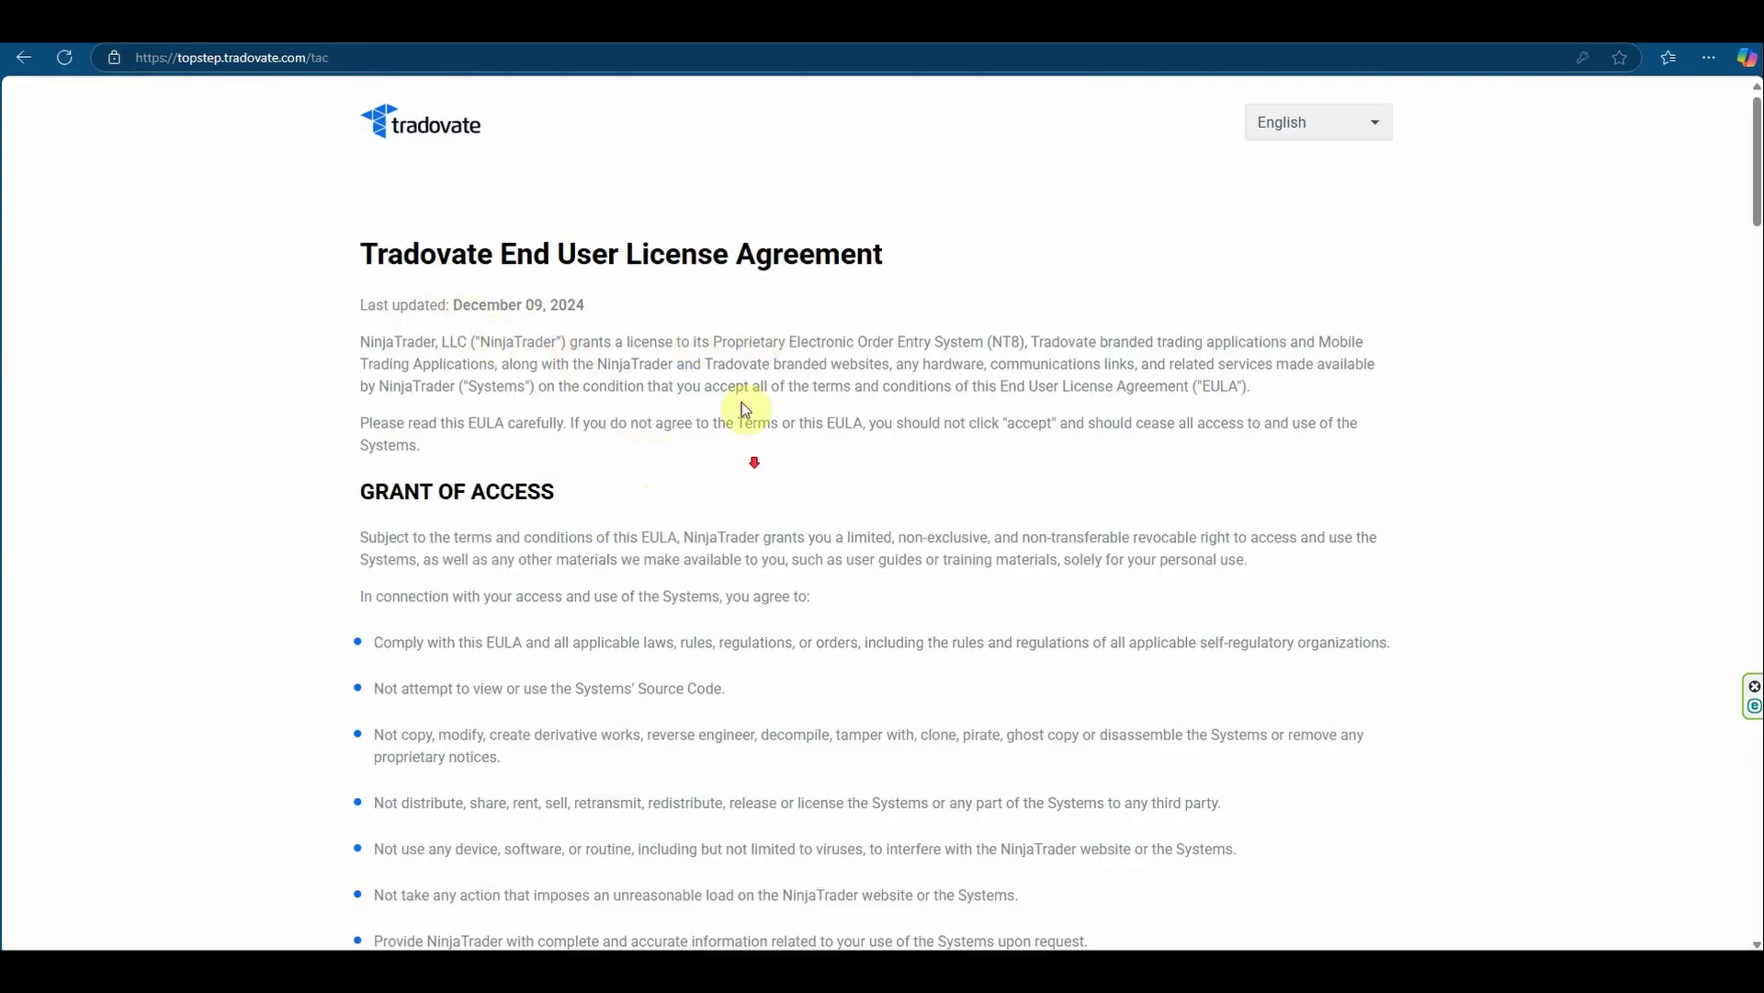
Step: Accept the Tradovate End User License Agreement and log in to the Simulated Environment
{"action": "scroll", "coordinate": [744, 409], "scroll_direction": "down", "scroll_amount": 4}
{"action": "scroll", "coordinate": [478, 310], "scroll_direction": "down", "scroll_amount": 20}
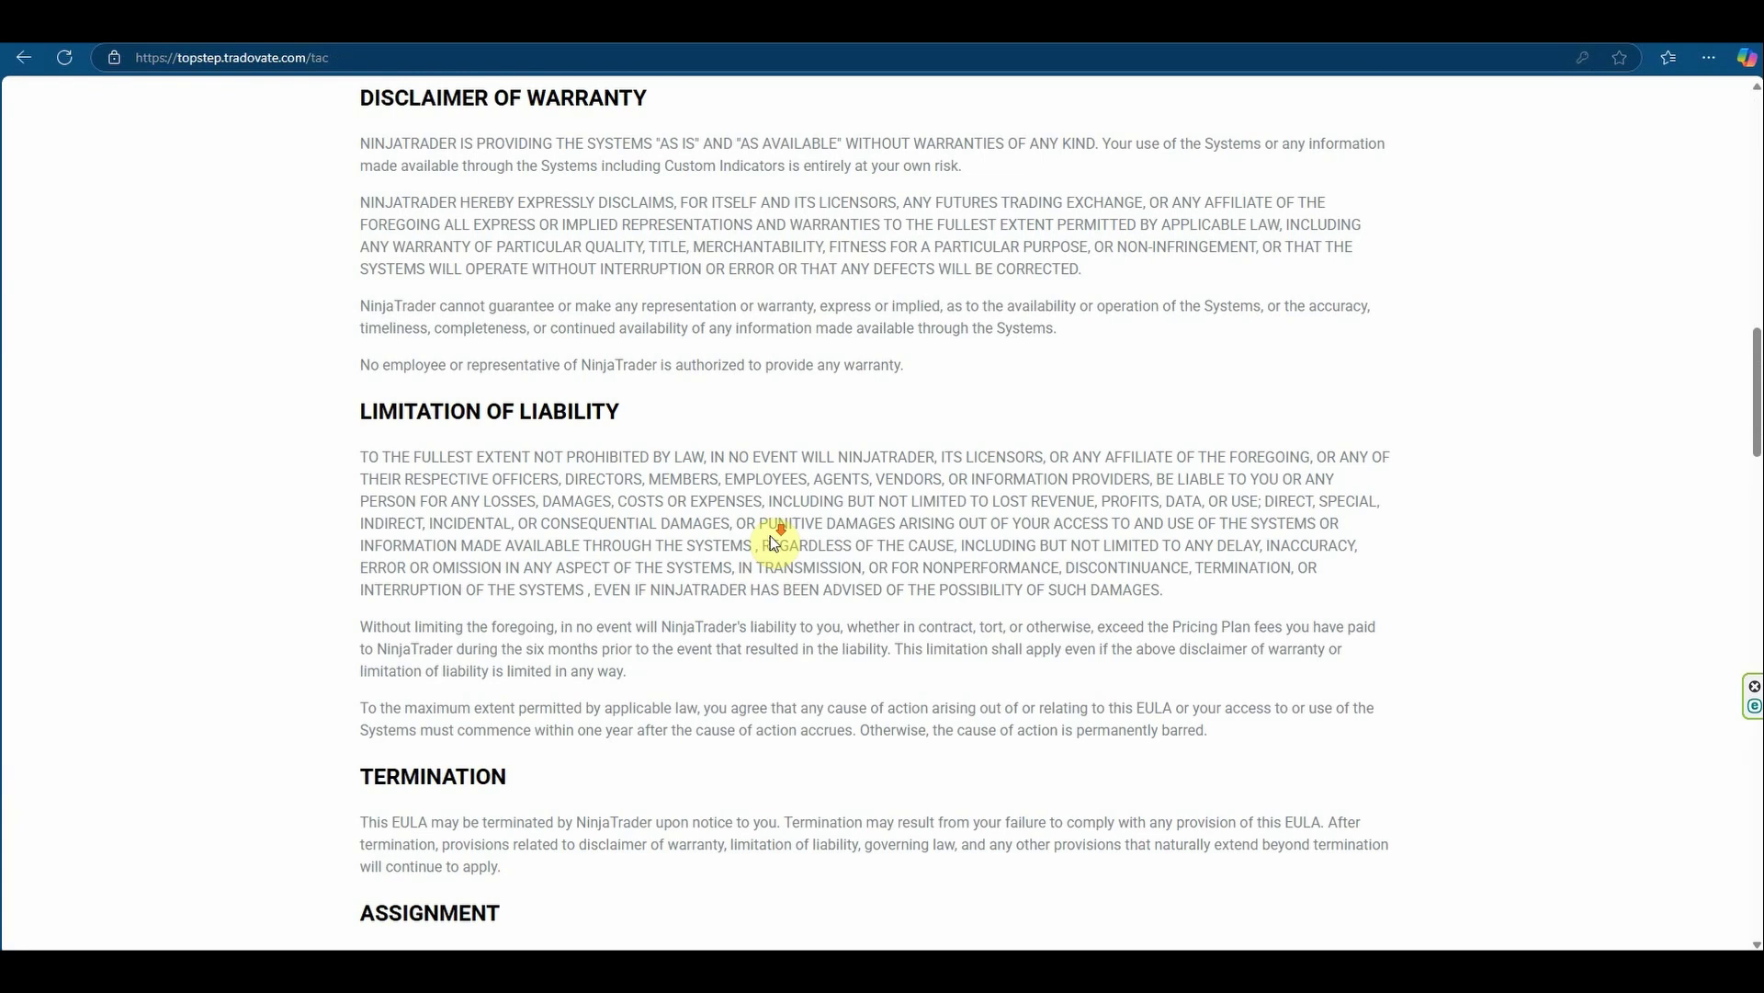
{"action": "scroll", "coordinate": [704, 554], "scroll_direction": "down", "scroll_amount": 10}
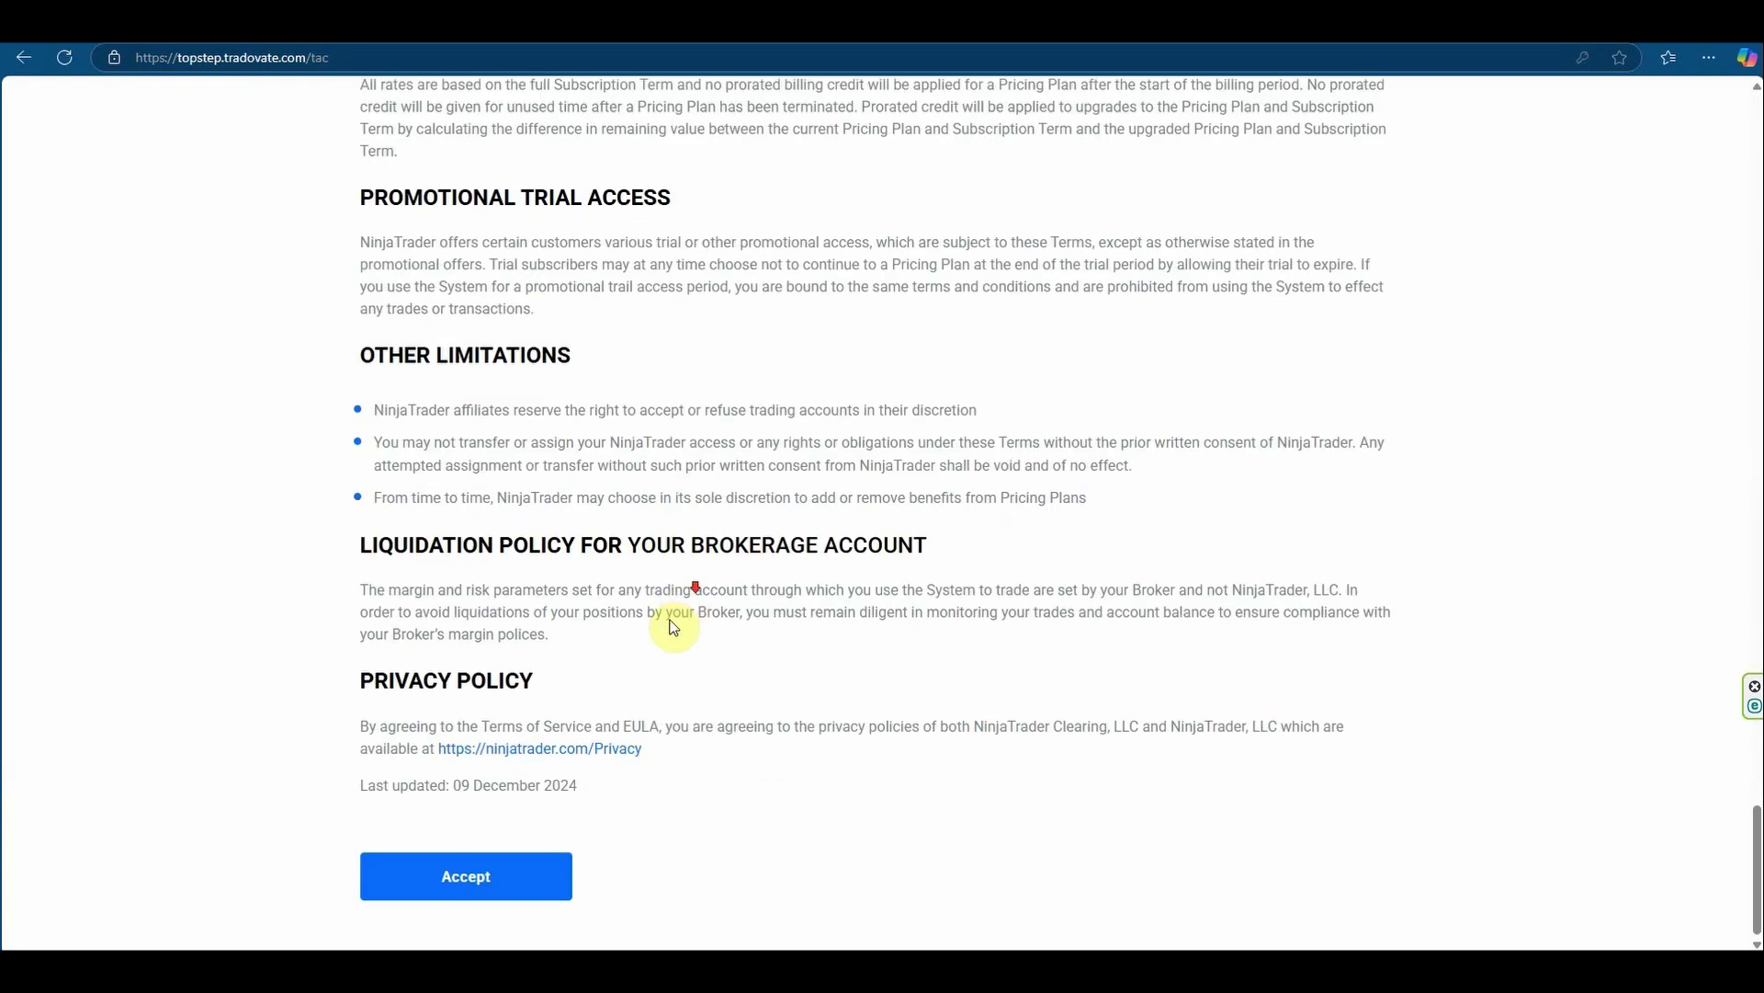
{"action": "left_click", "coordinate": [487, 896]}
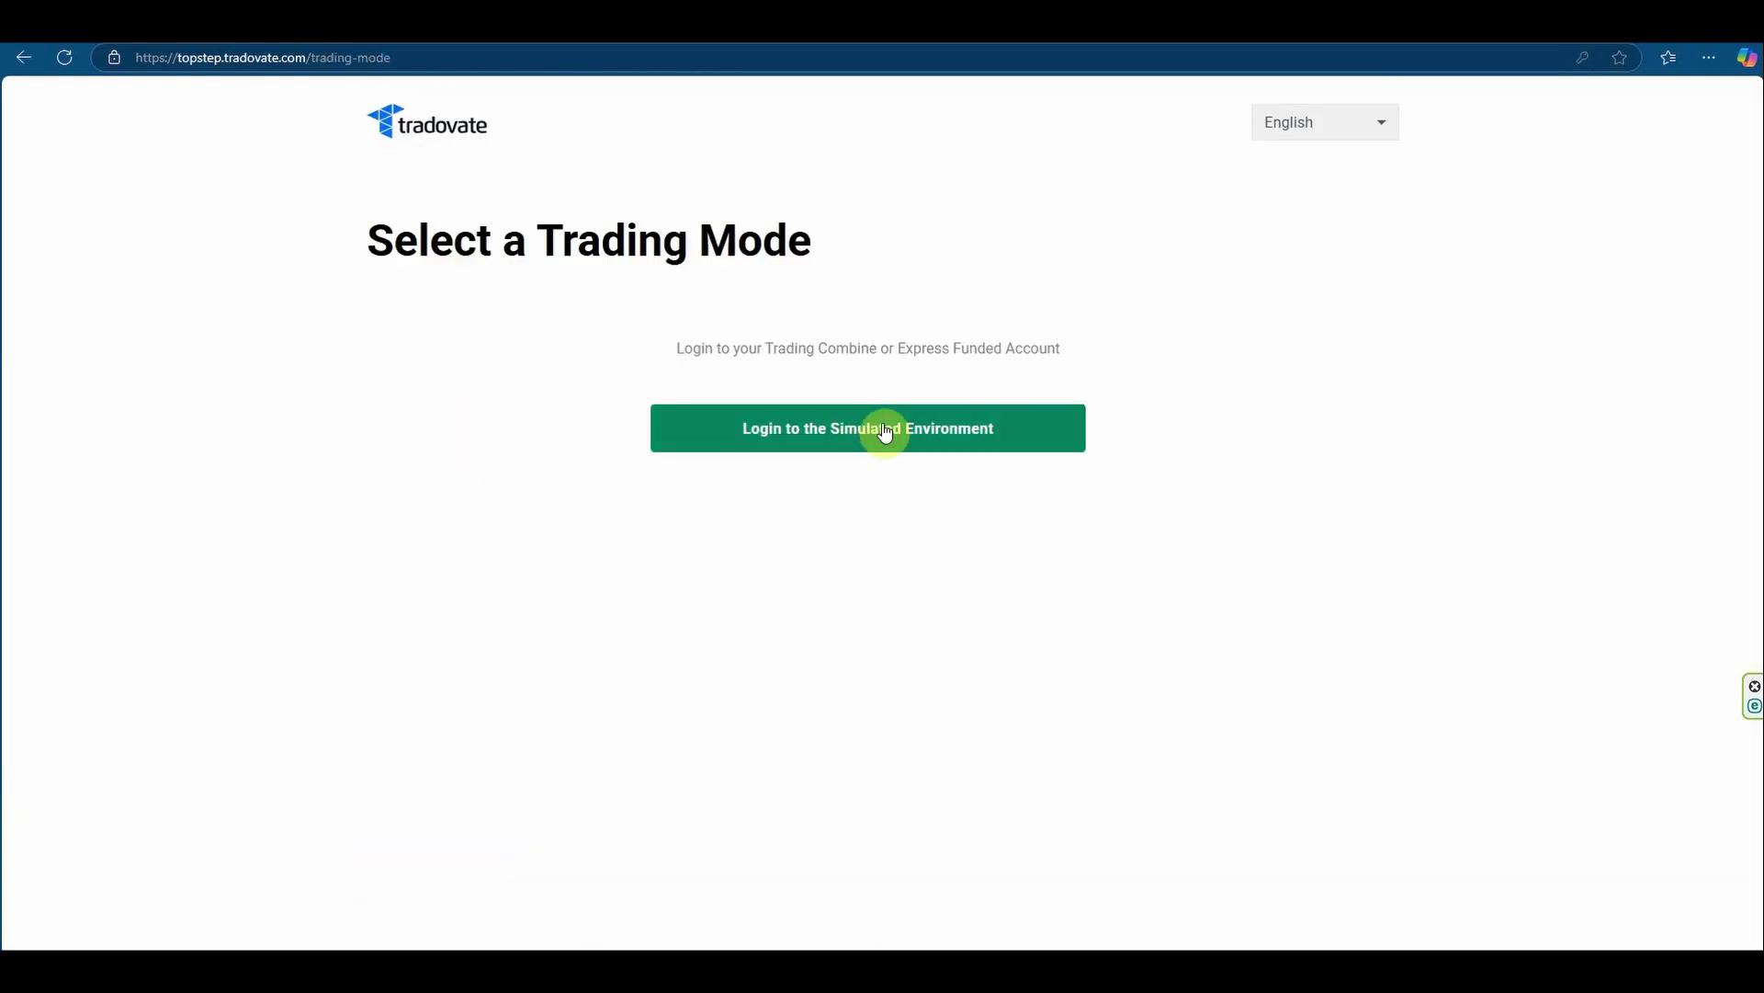
{"action": "left_click", "coordinate": [930, 435]}
Step: Dismiss the roll forward notice and skip the dashboard tutorial
{"action": "left_click", "coordinate": [1108, 500]}
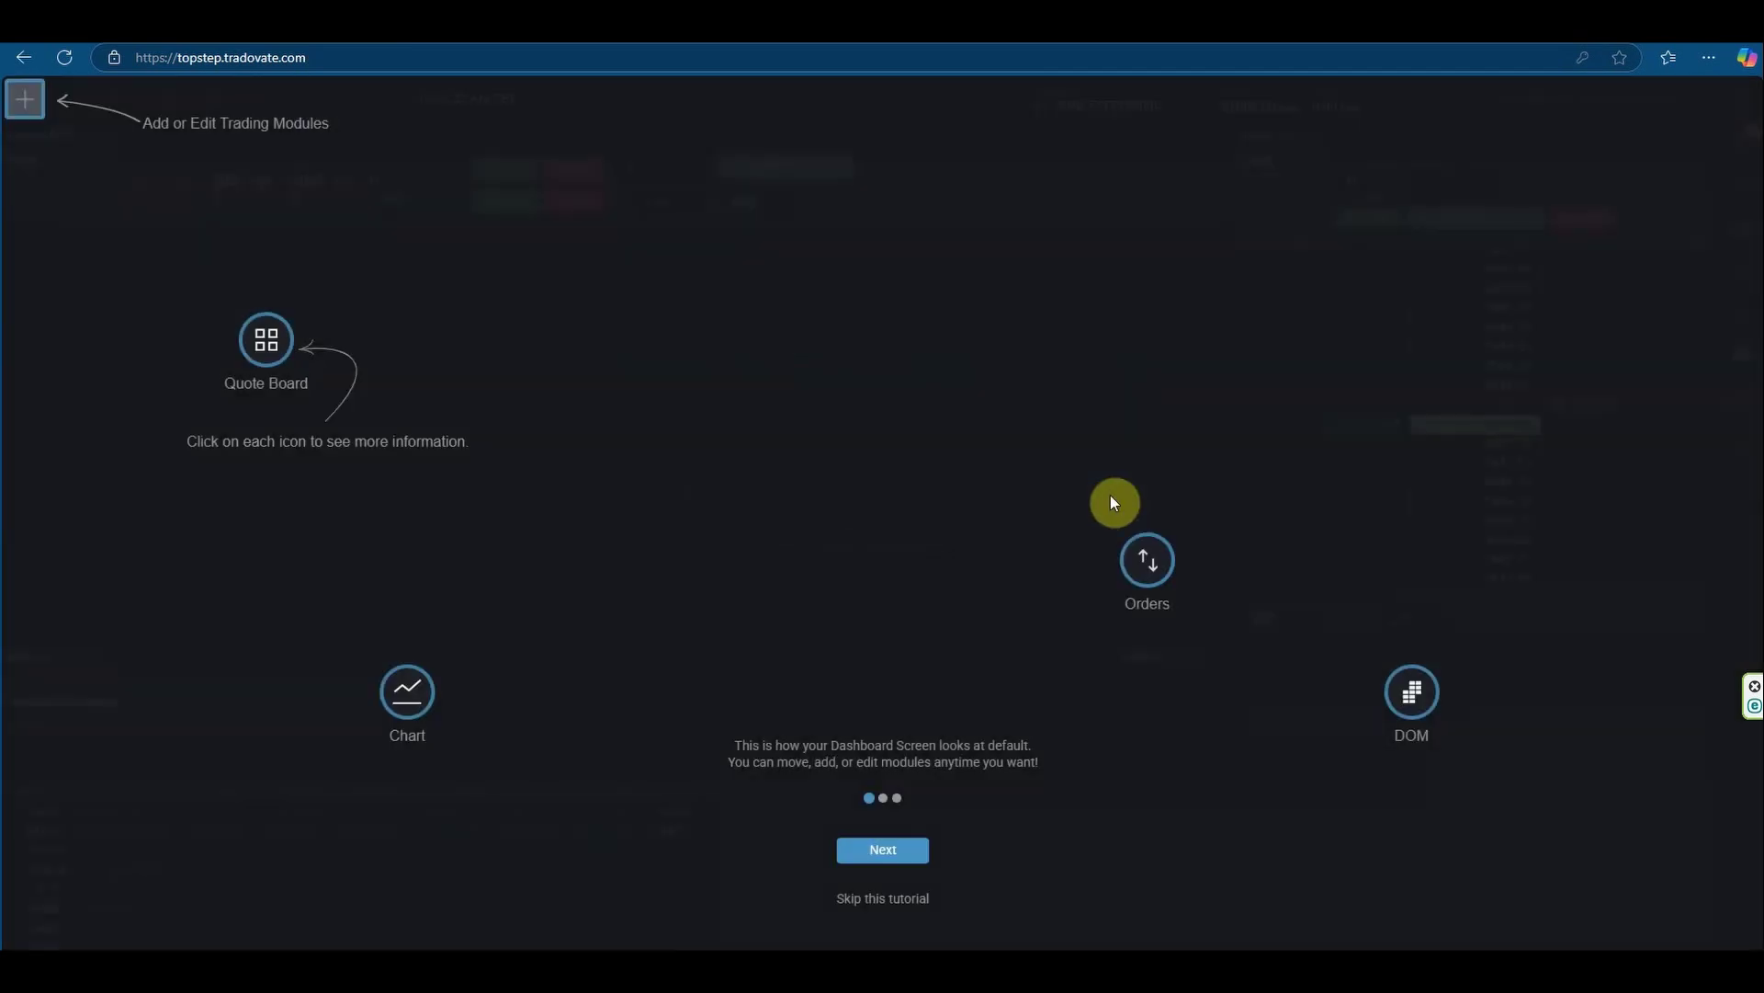
{"action": "left_click", "coordinate": [893, 860]}
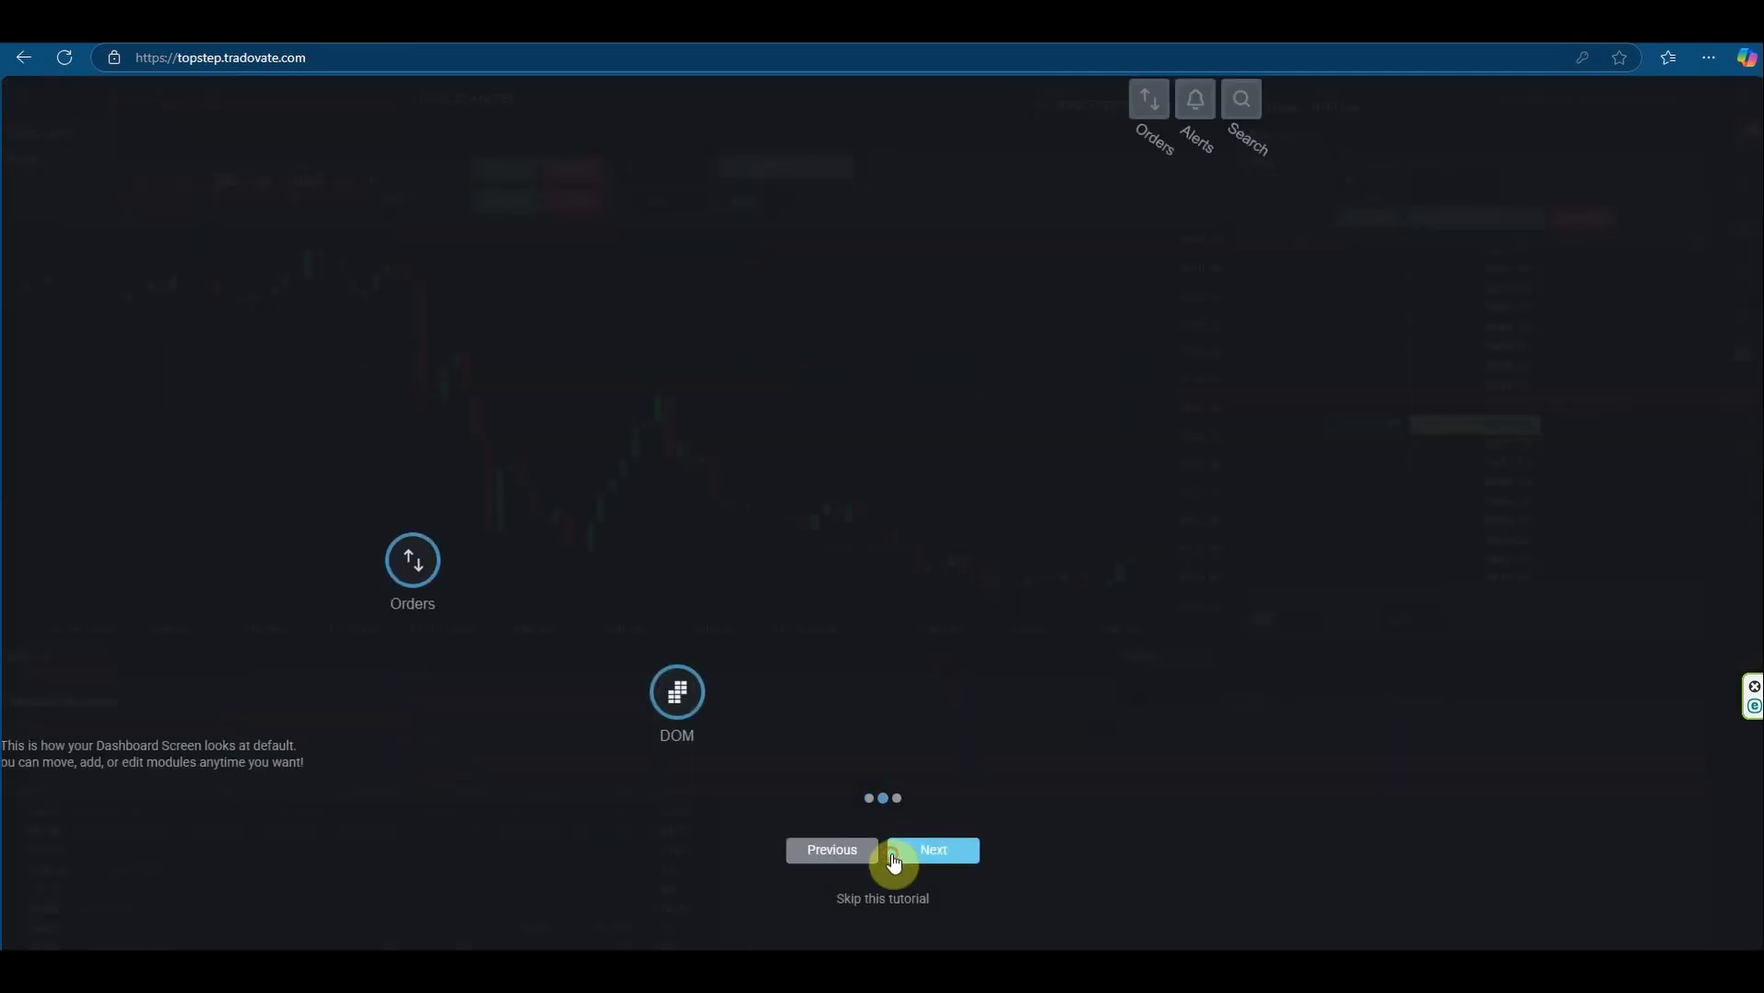
{"action": "left_click", "coordinate": [894, 856]}
{"action": "left_click", "coordinate": [887, 897]}
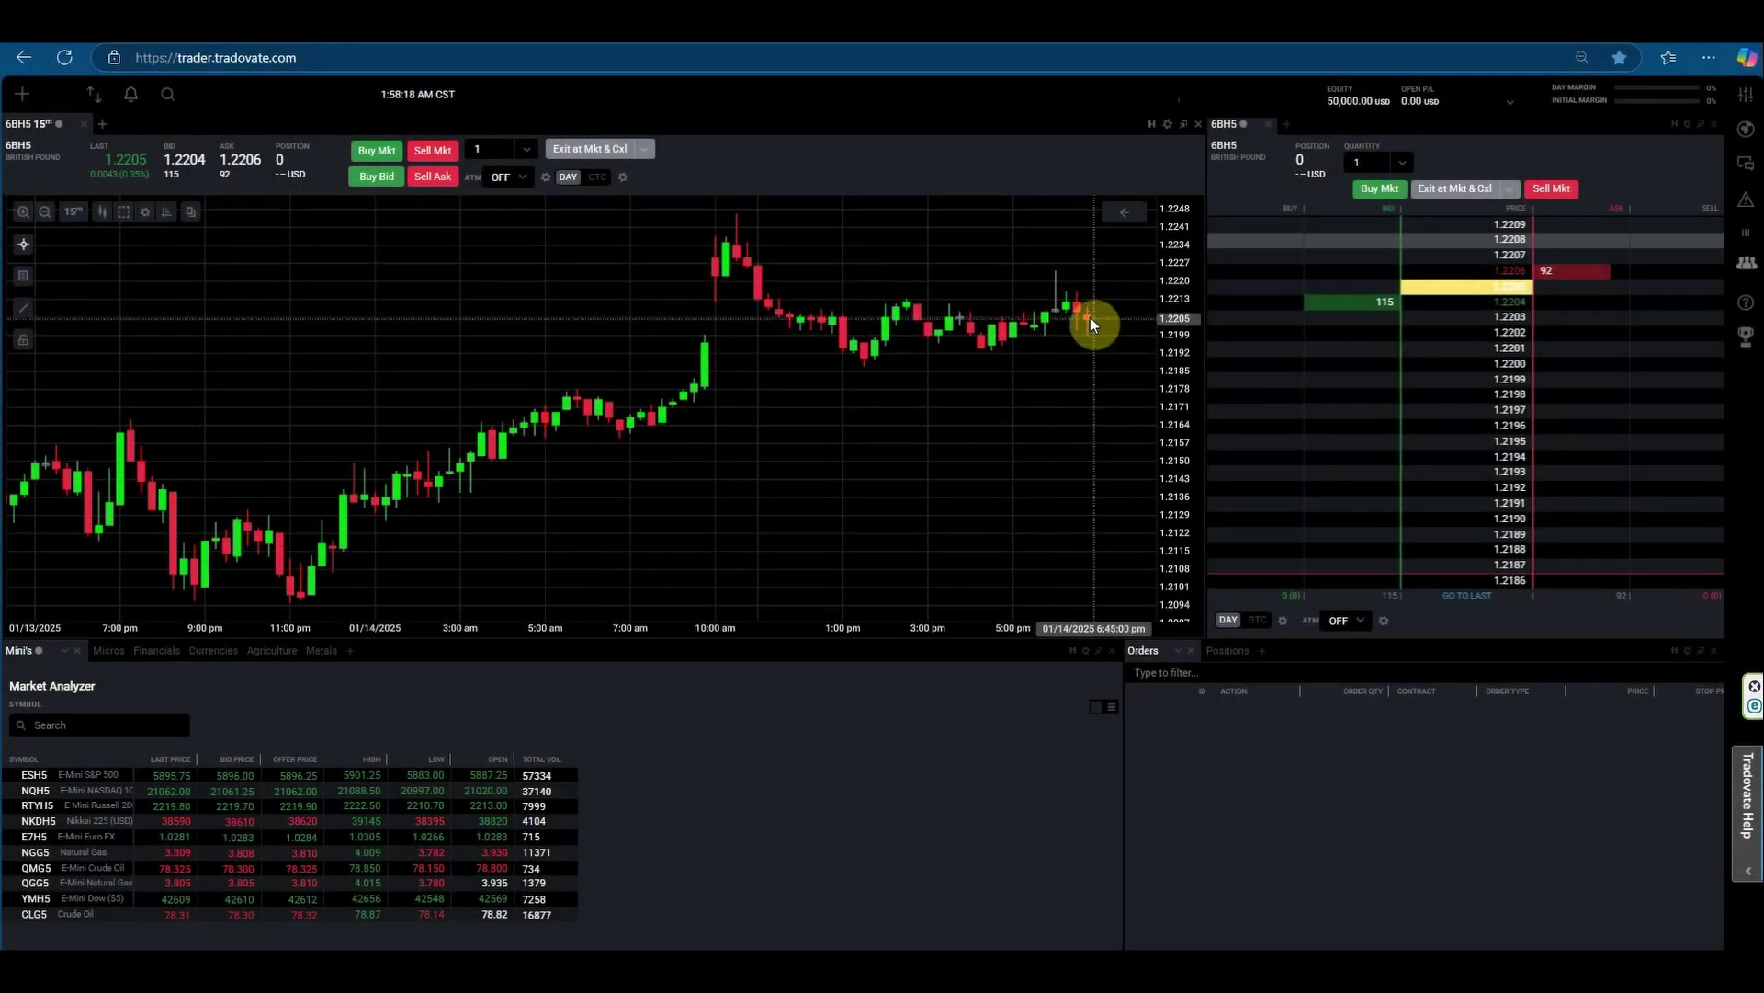
Step: Switch the 6BH5 British Pound chart from 15-minute to 5-minute candles
{"action": "scroll", "coordinate": [1096, 322], "scroll_direction": "down", "scroll_amount": 3}
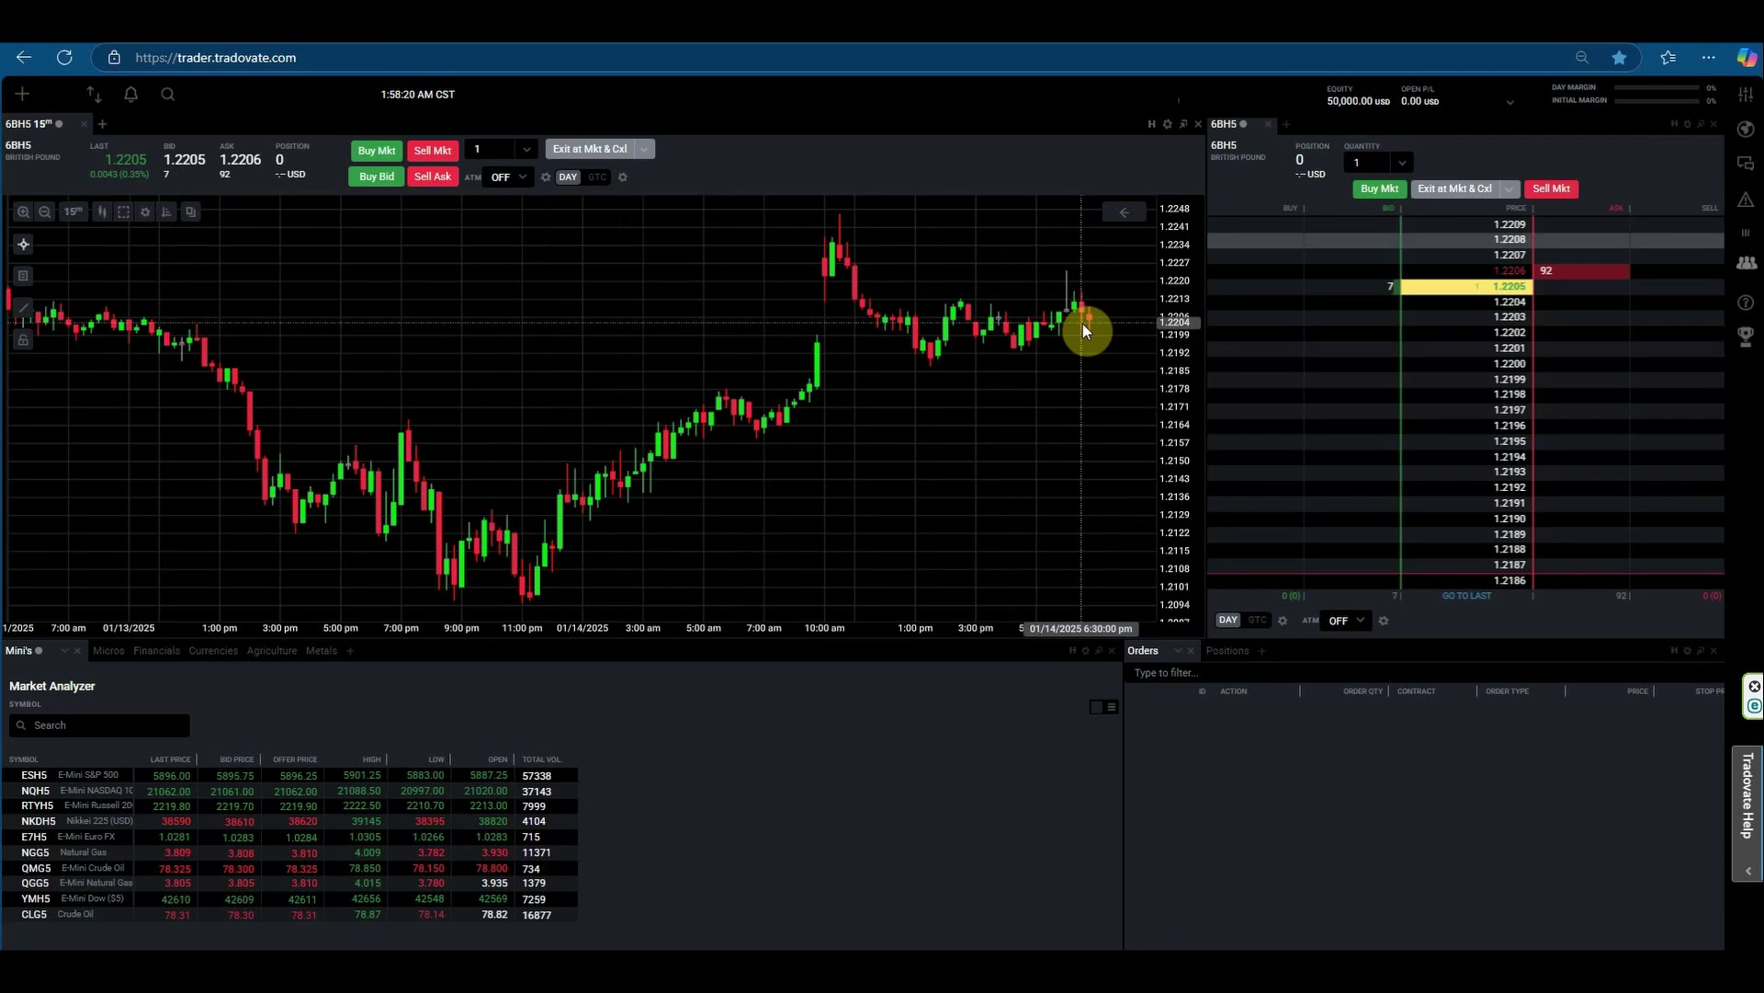
{"action": "left_click", "coordinate": [82, 222]}
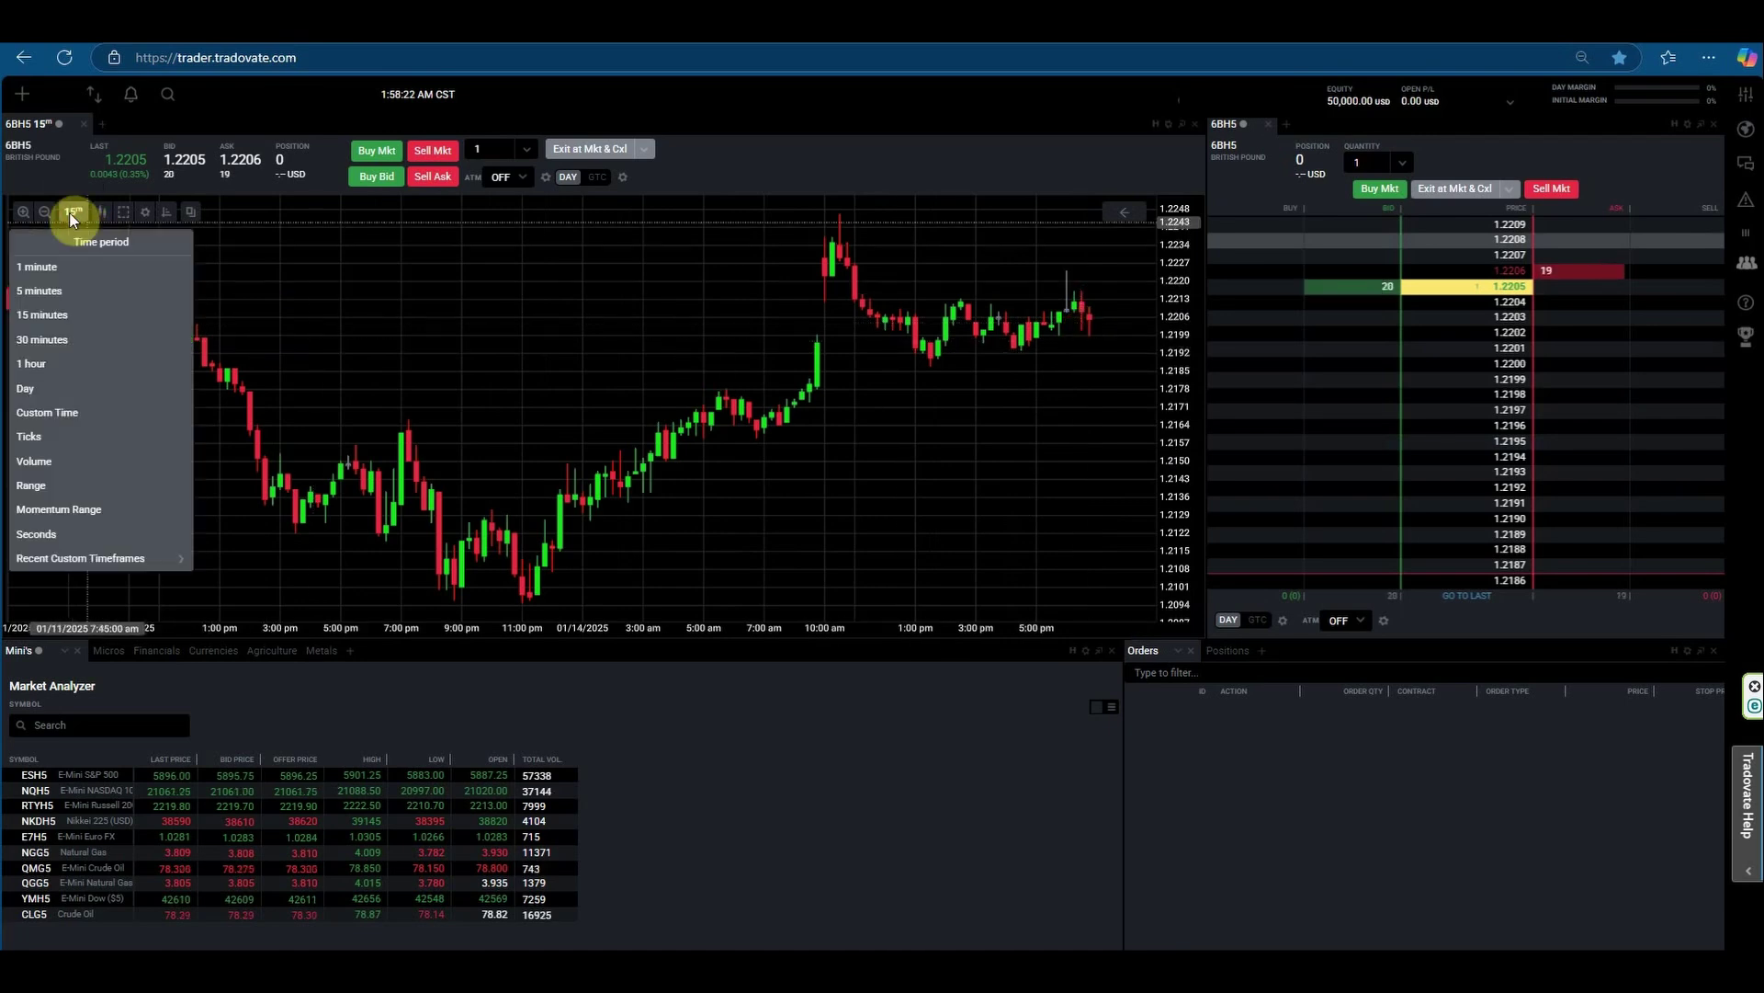
{"action": "left_click", "coordinate": [48, 294]}
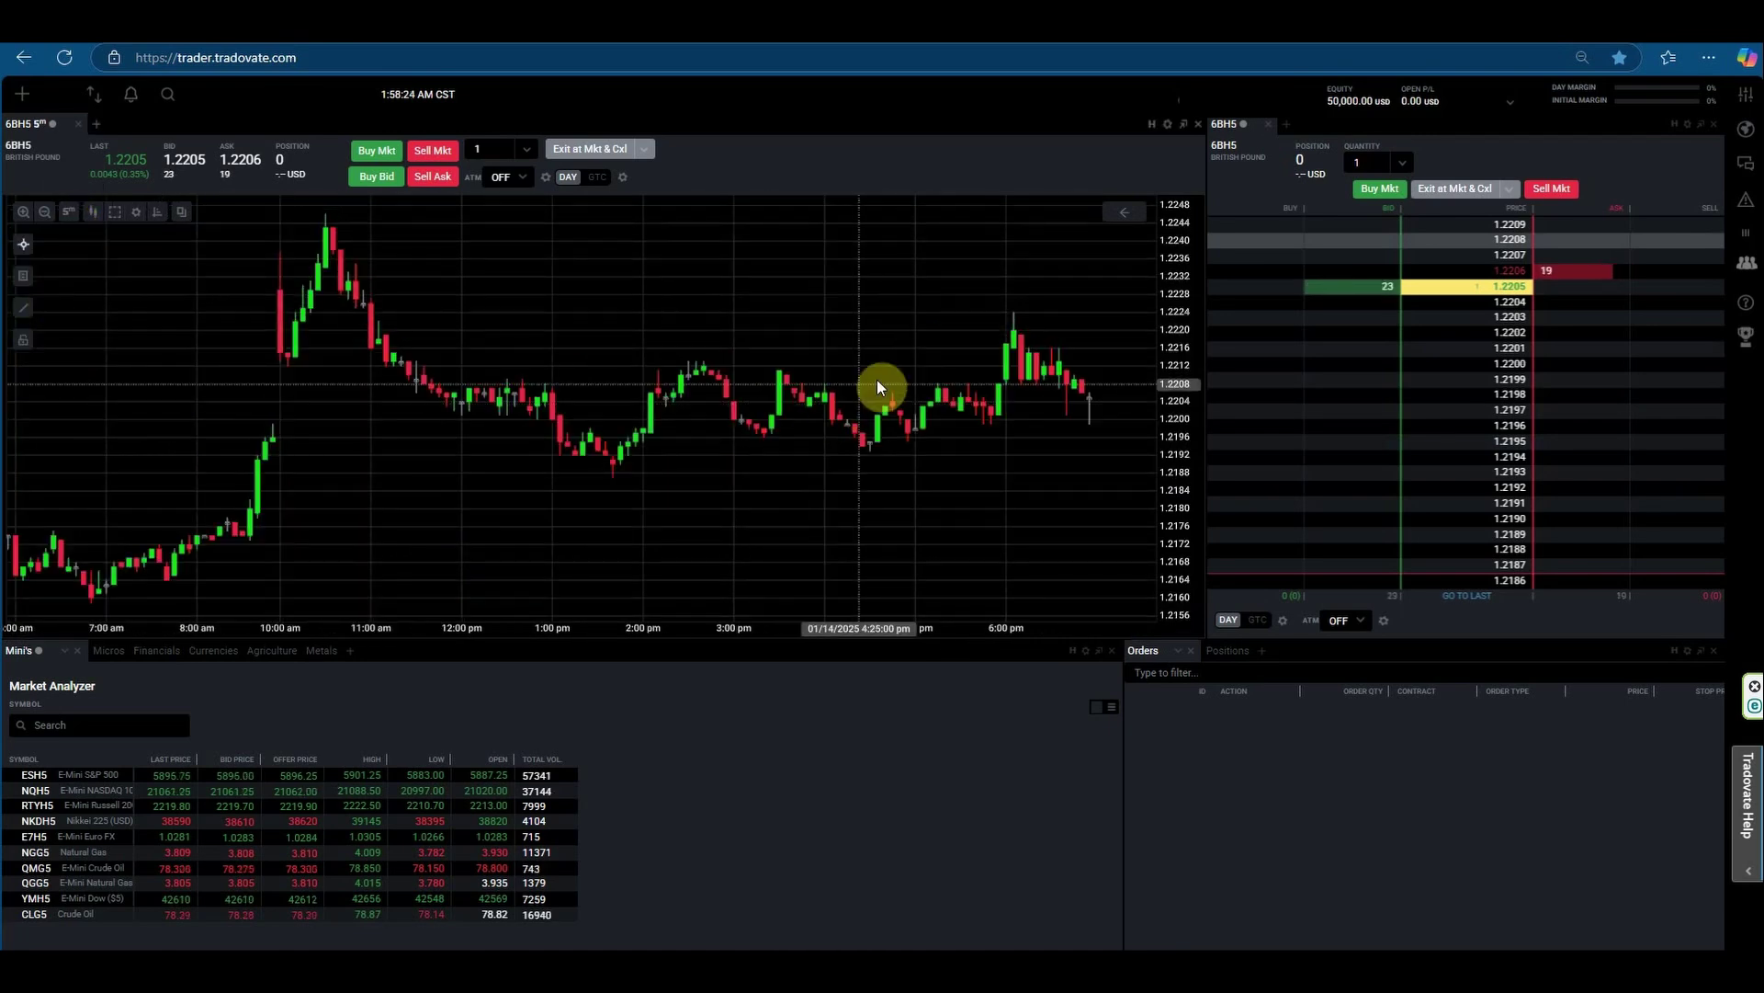
Step: Check the DOM order quantity choices, keeping it at 1 contract
{"action": "scroll", "coordinate": [1110, 399], "scroll_direction": "down", "scroll_amount": 1}
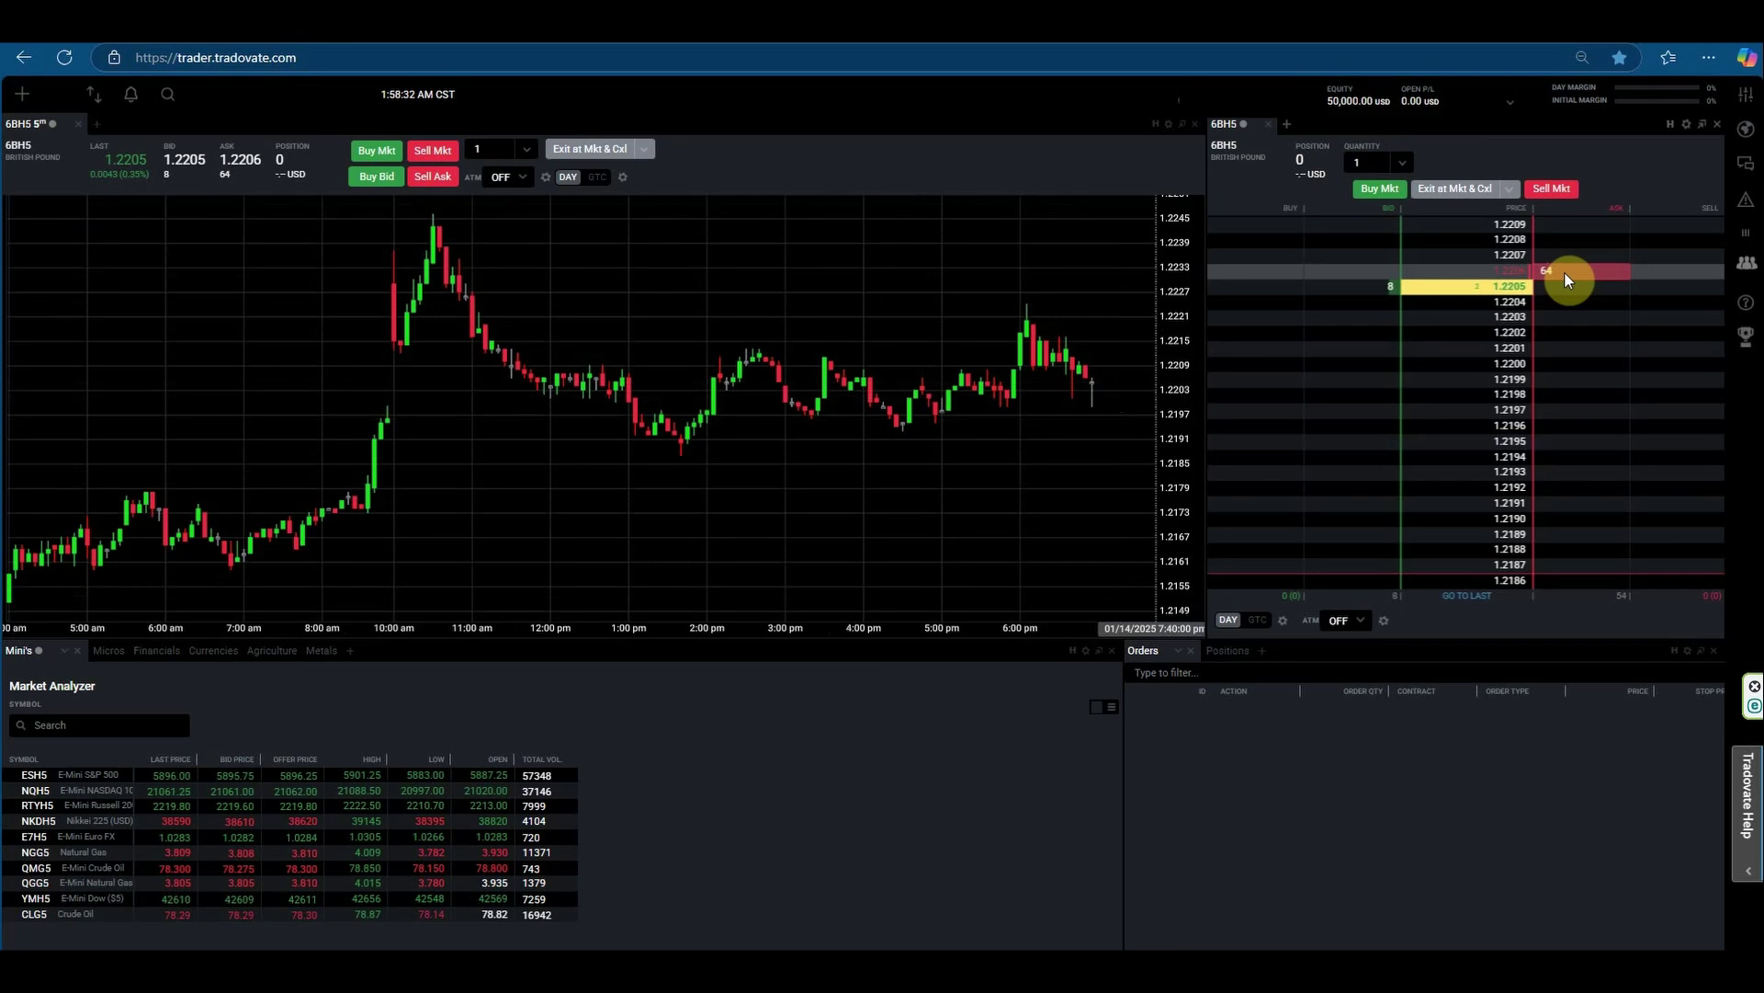
{"action": "left_click", "coordinate": [1401, 162]}
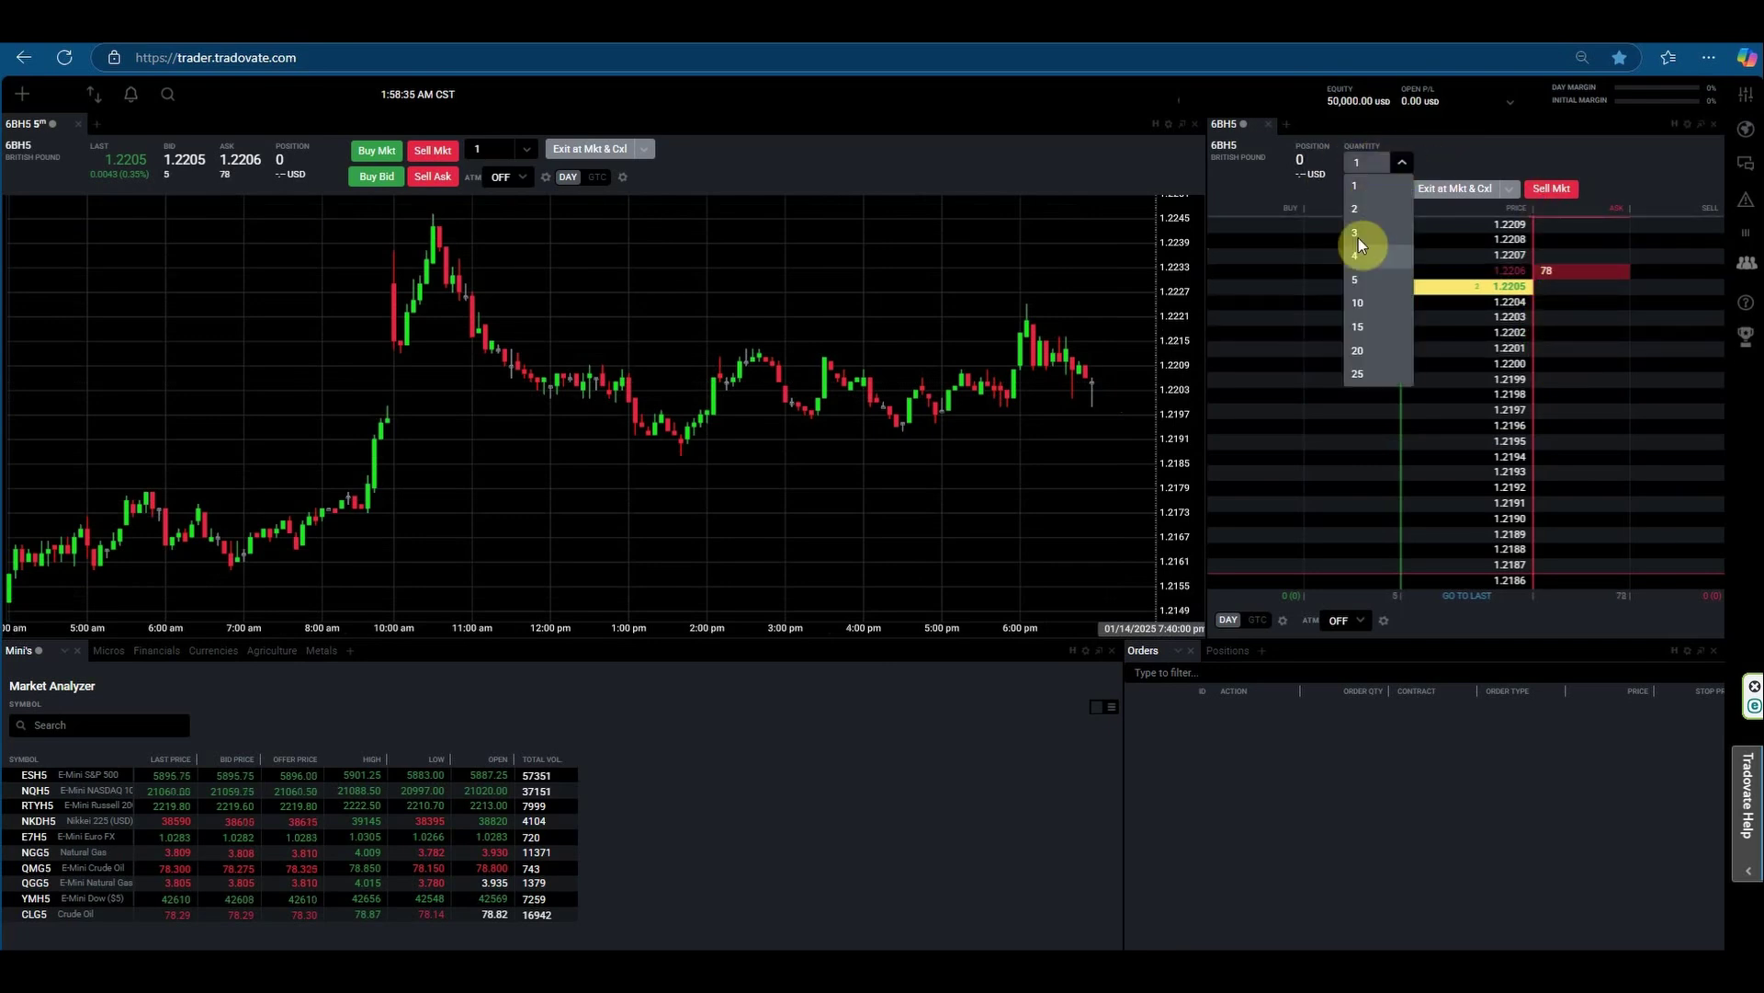
{"action": "left_click", "coordinate": [1438, 153]}
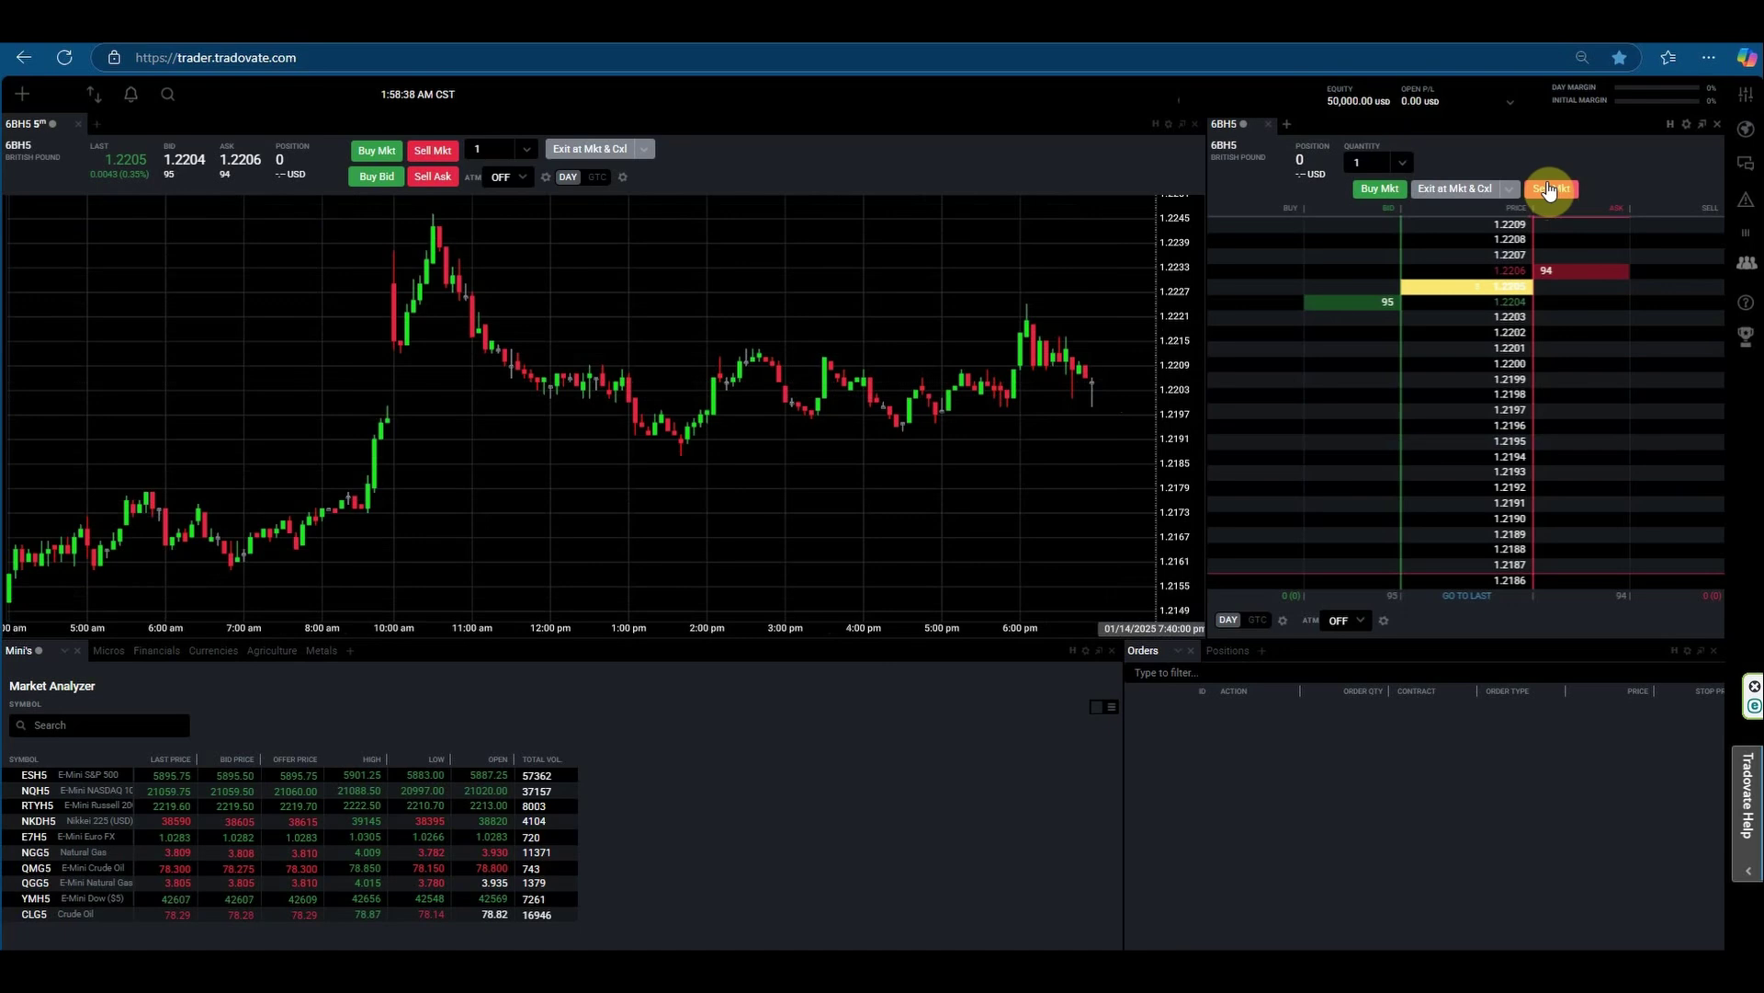
{"action": "scroll", "coordinate": [1080, 395], "scroll_direction": "up", "scroll_amount": 3}
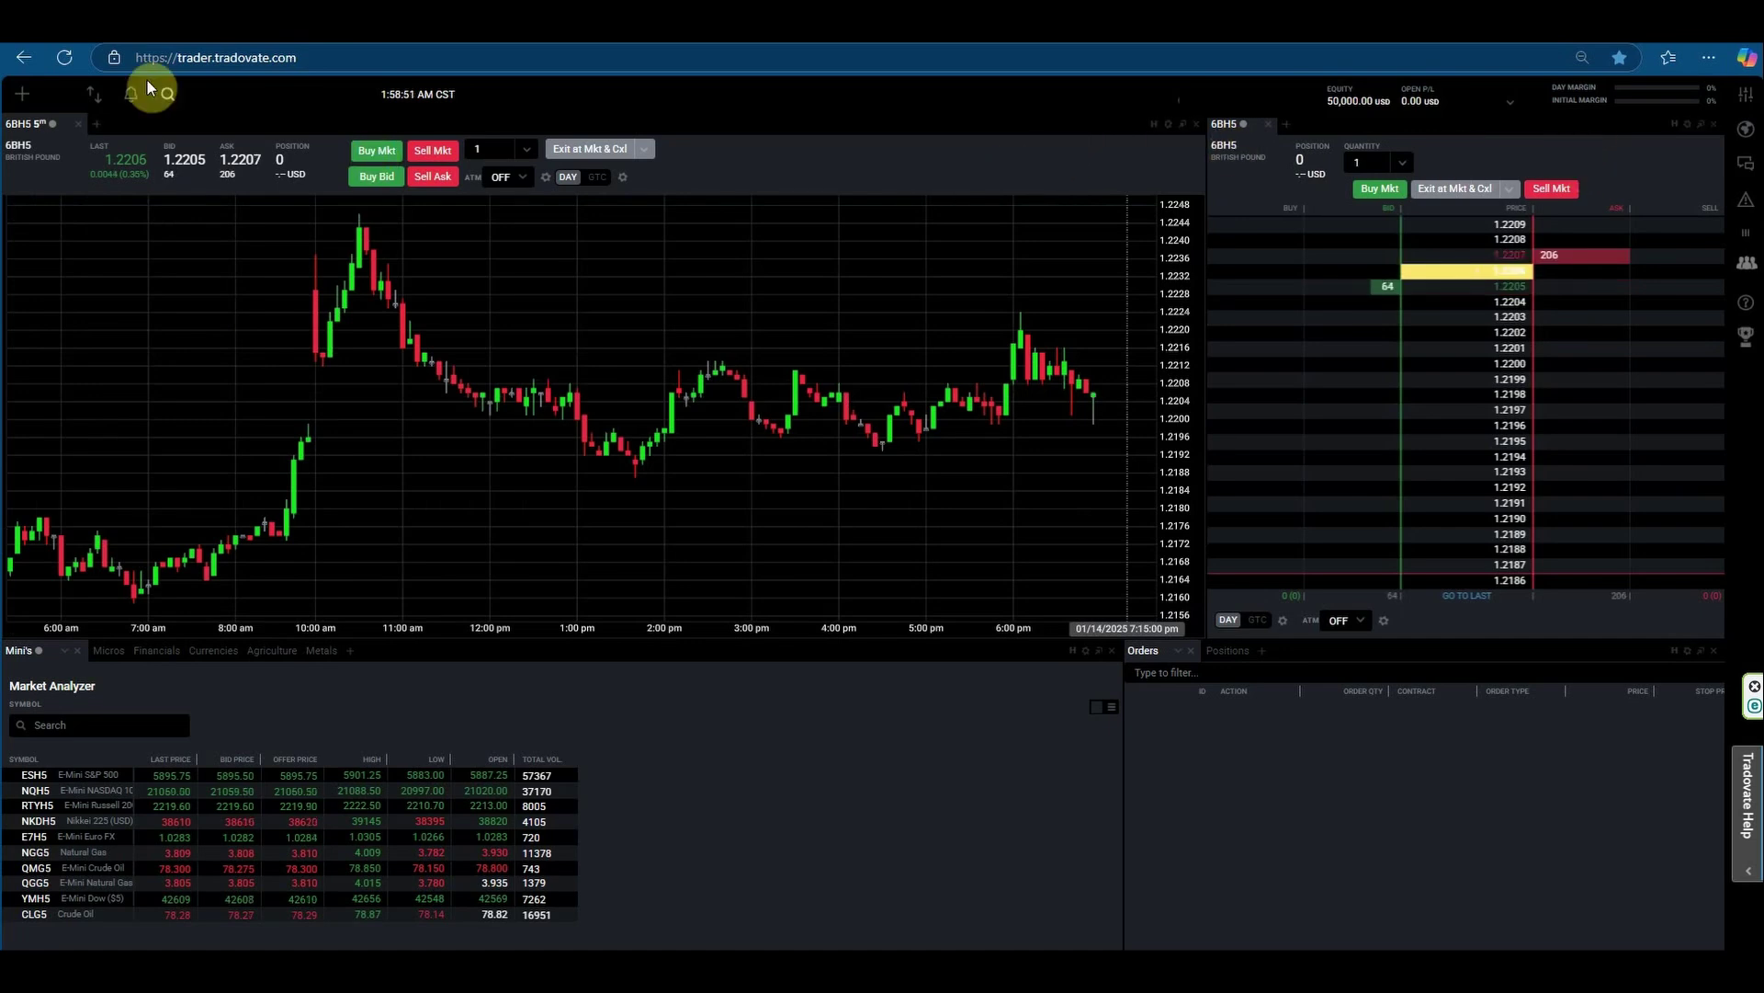
Step: Add a Ticks module for 6BH5 beside the chart, then widen the chart with the divider
{"action": "left_click", "coordinate": [22, 94]}
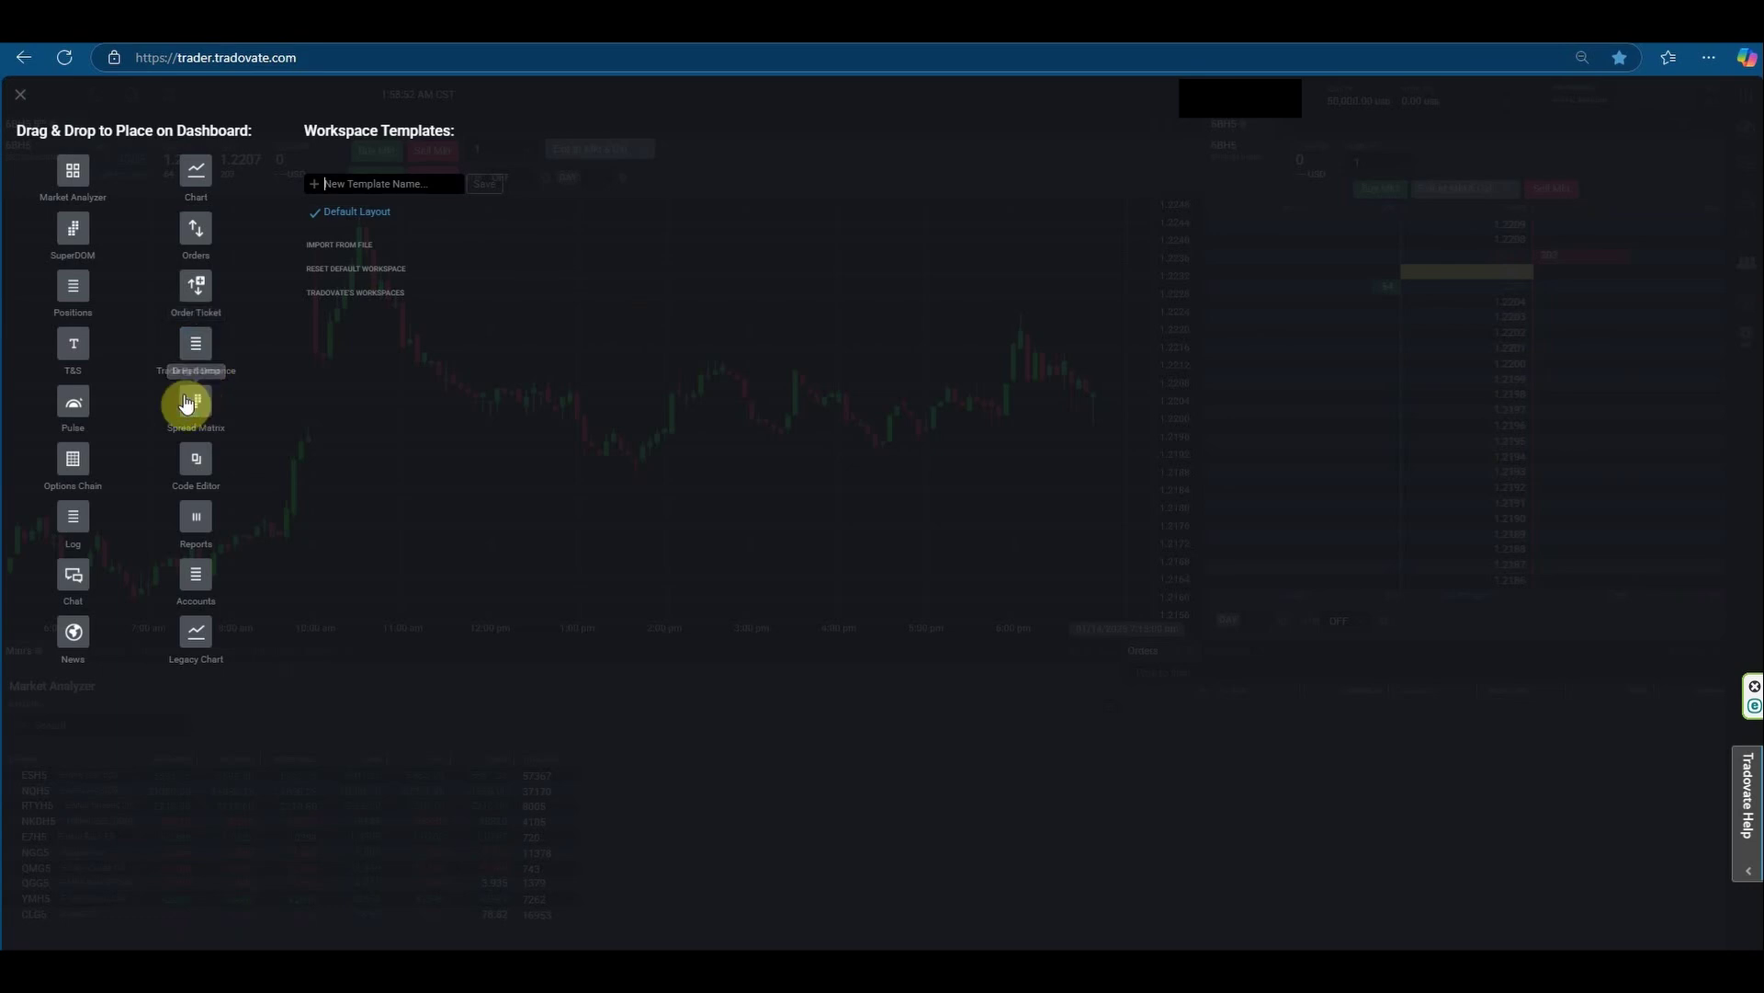
{"action": "key", "text": "Escape"}
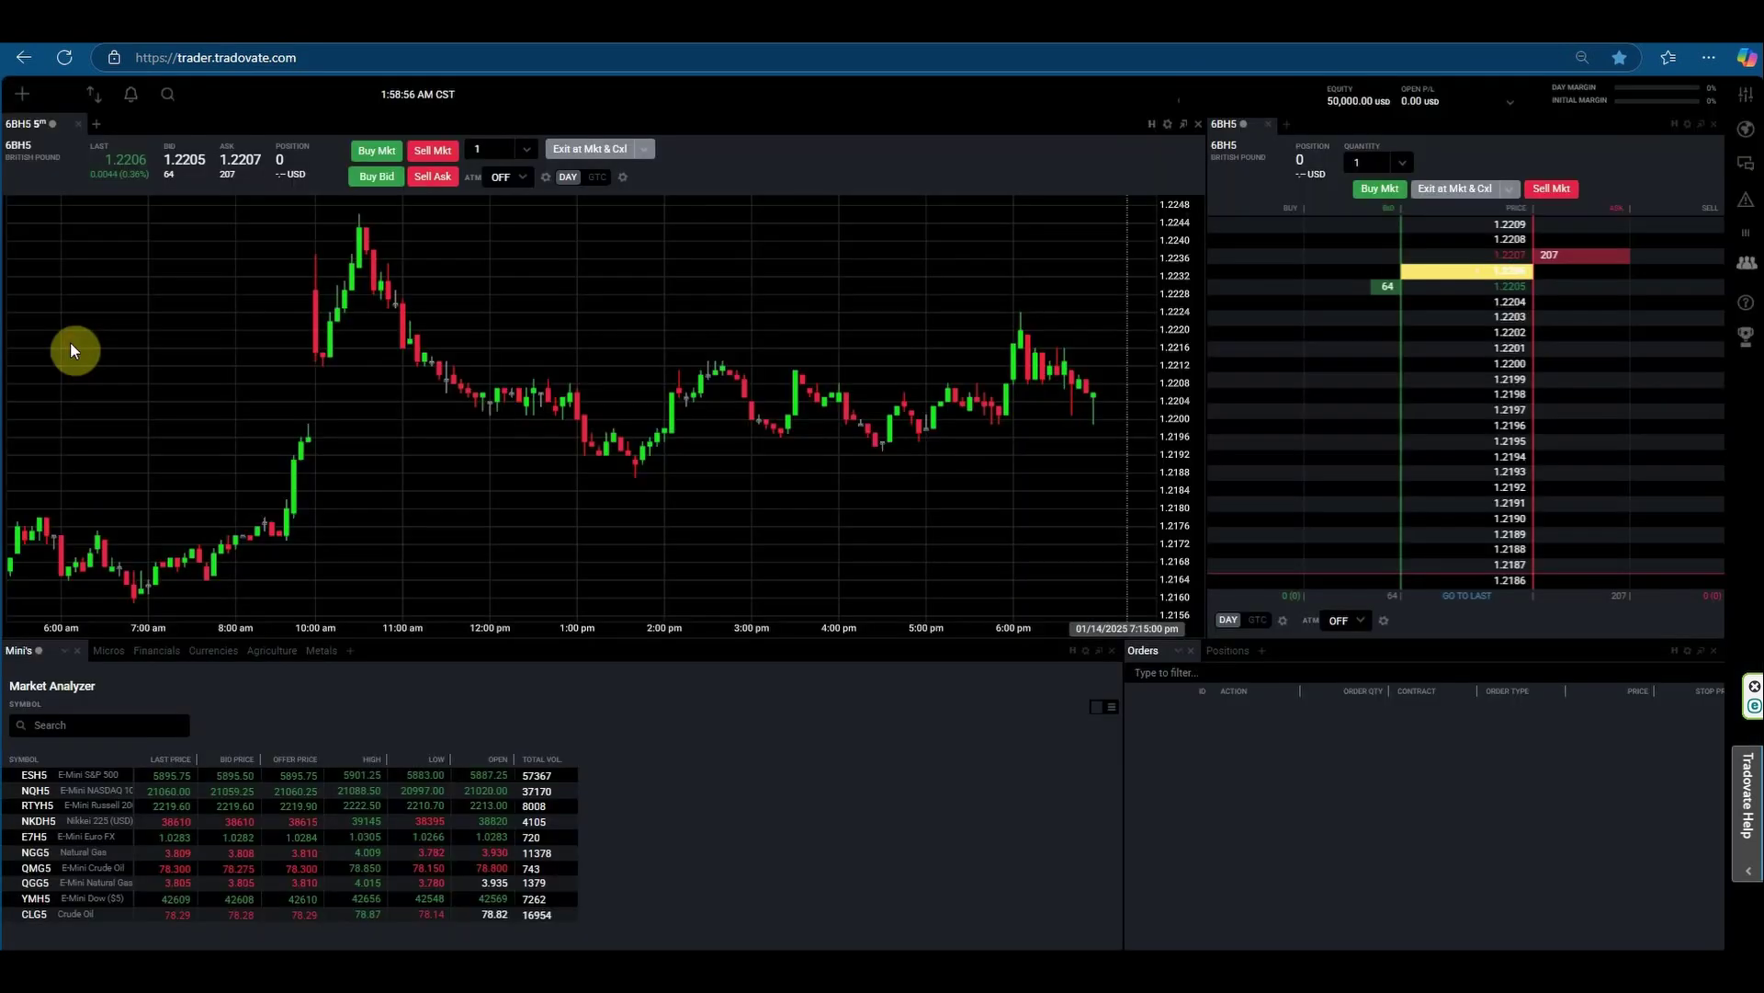
{"action": "left_click", "coordinate": [22, 93]}
{"action": "left_click_drag", "start_coordinate": [67, 346], "coordinate": [935, 323]}
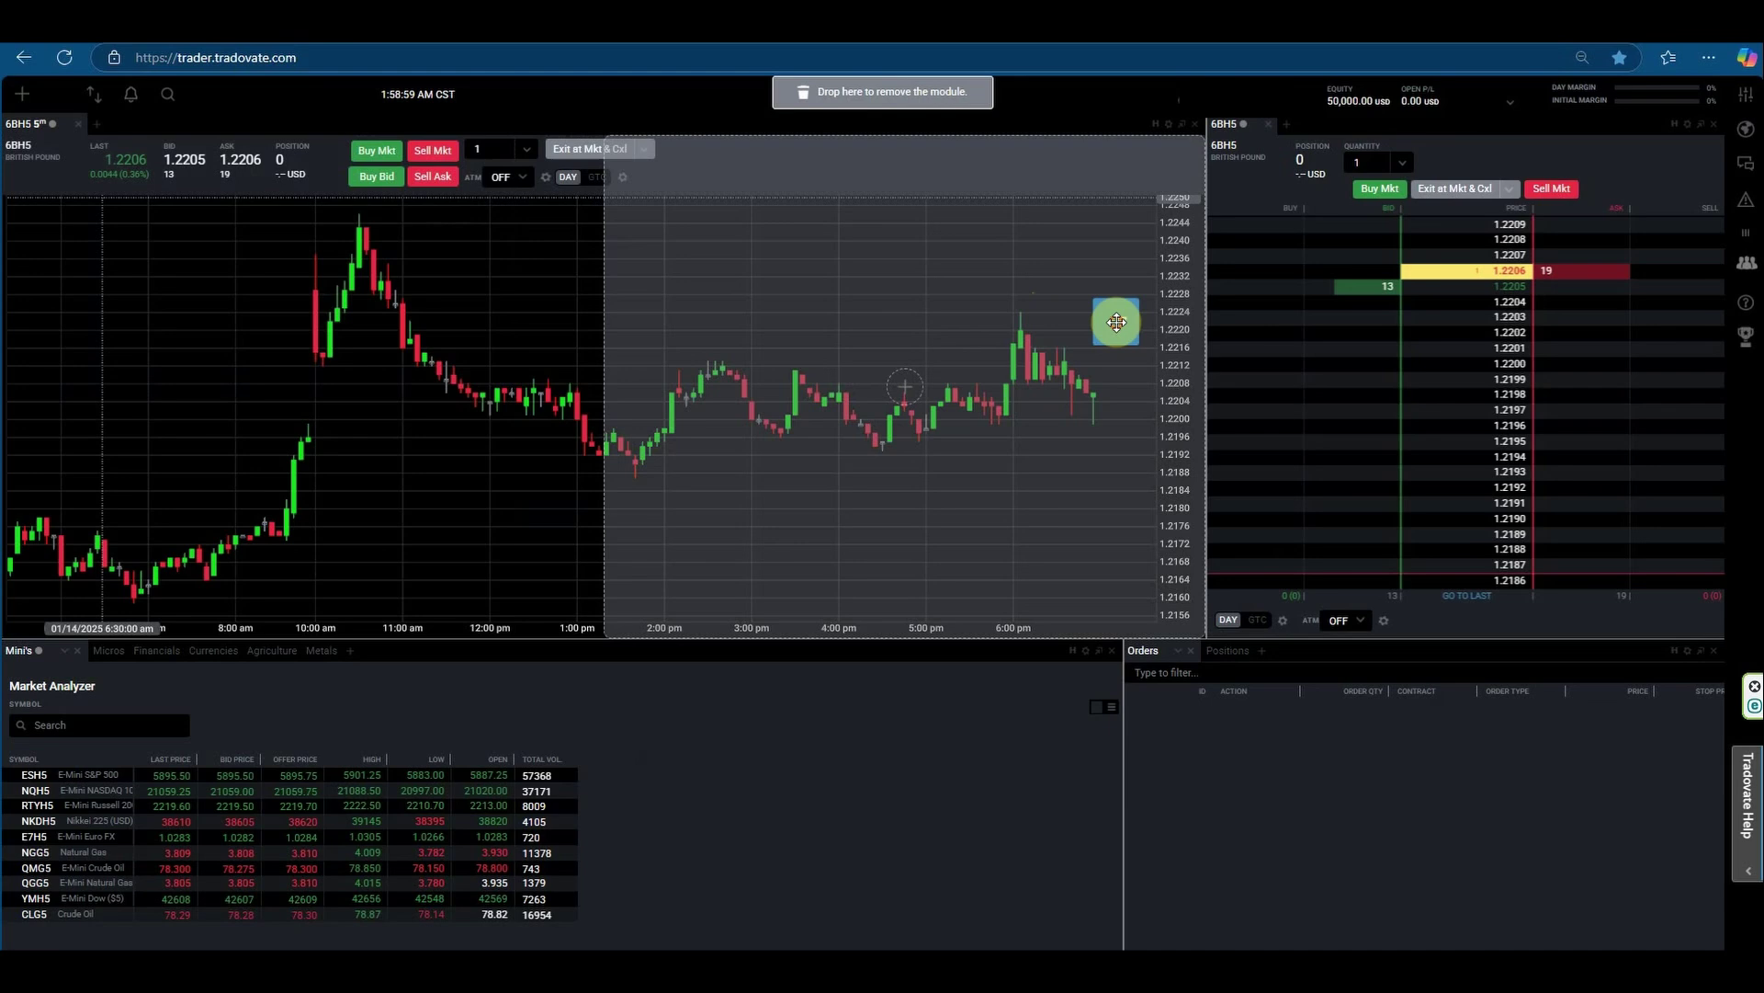
{"action": "left_click_drag", "start_coordinate": [1116, 322], "coordinate": [1109, 323]}
{"action": "left_click", "coordinate": [654, 195]}
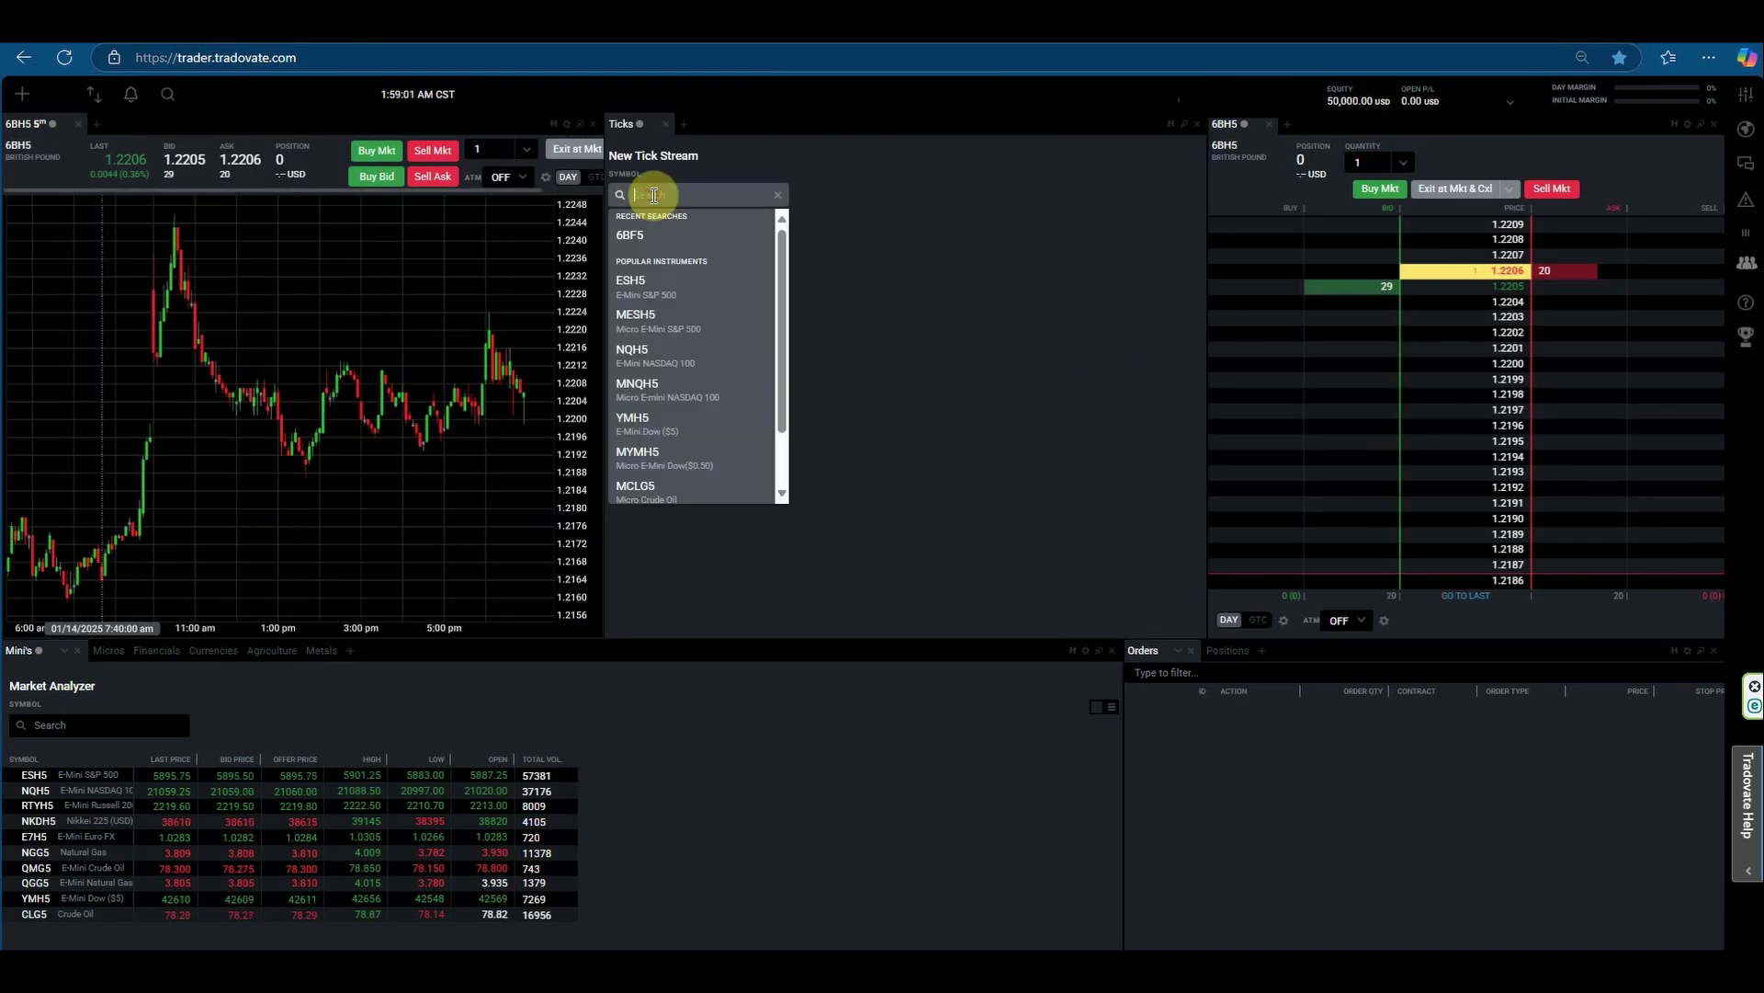
{"action": "left_click", "coordinate": [655, 235]}
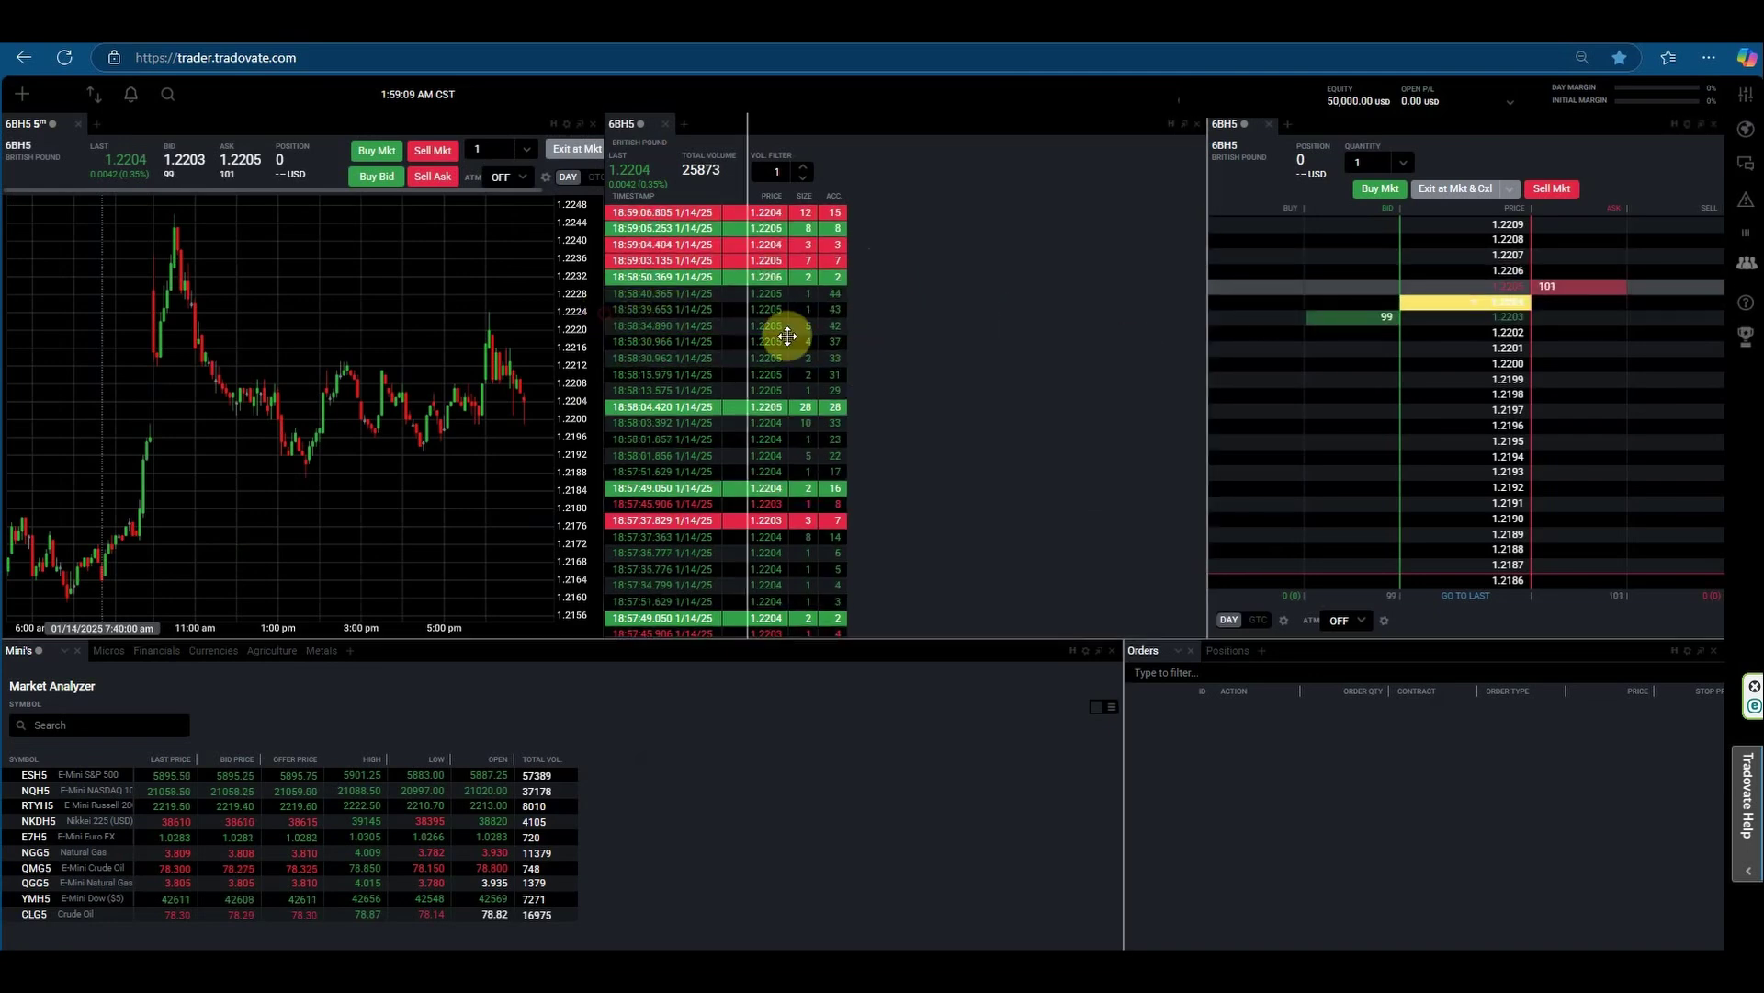
{"action": "left_click_drag", "start_coordinate": [886, 334], "coordinate": [883, 340]}
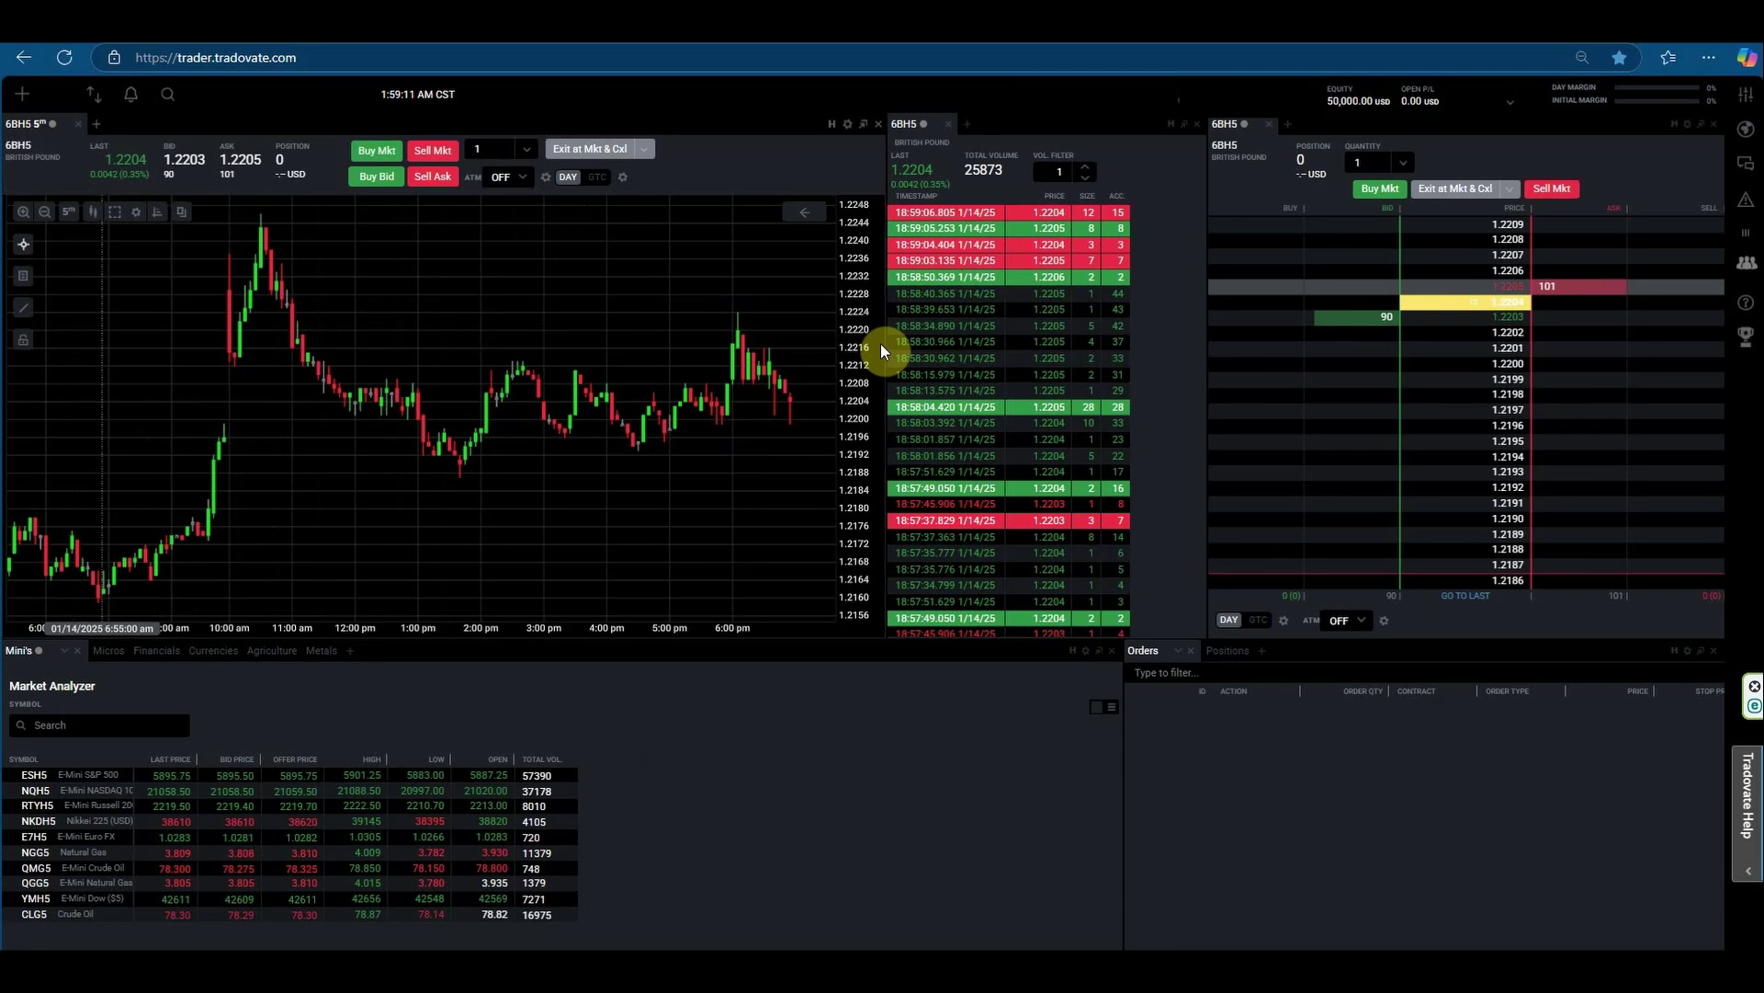
Step: Cancel the stray sell, then buy one 6BH5 contract with a limit filled at 1.2205
{"action": "left_click", "coordinate": [1557, 290]}
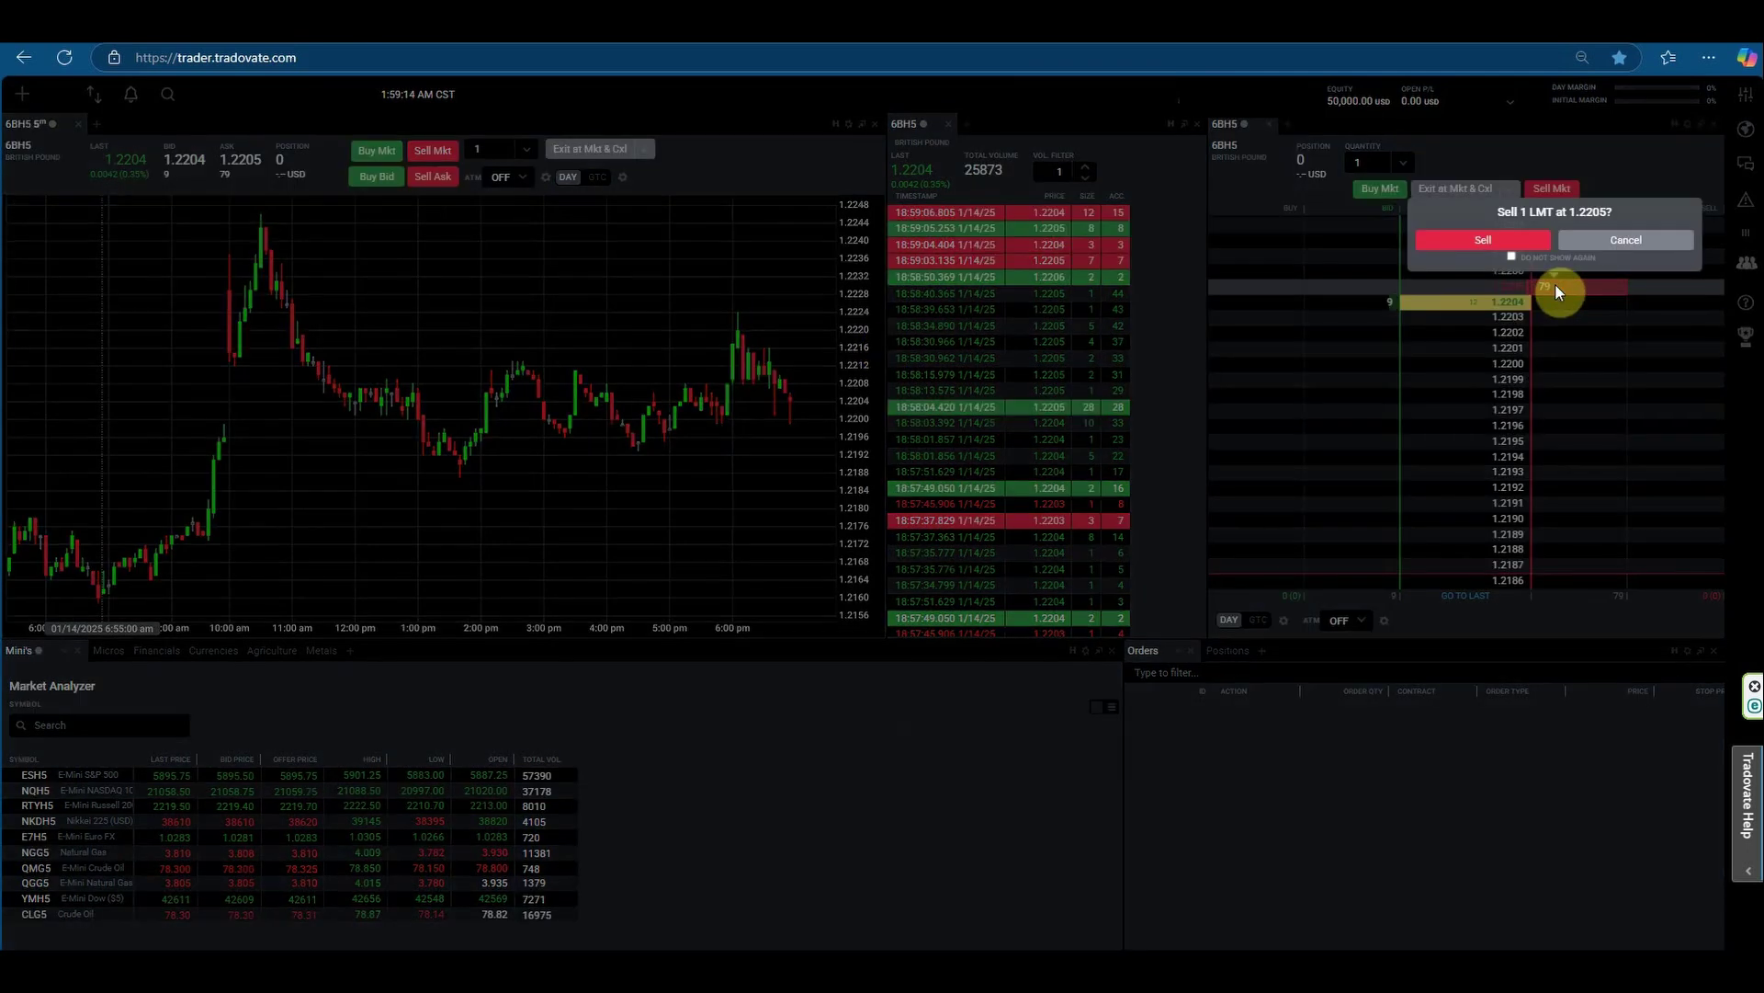
{"action": "left_click", "coordinate": [1617, 241]}
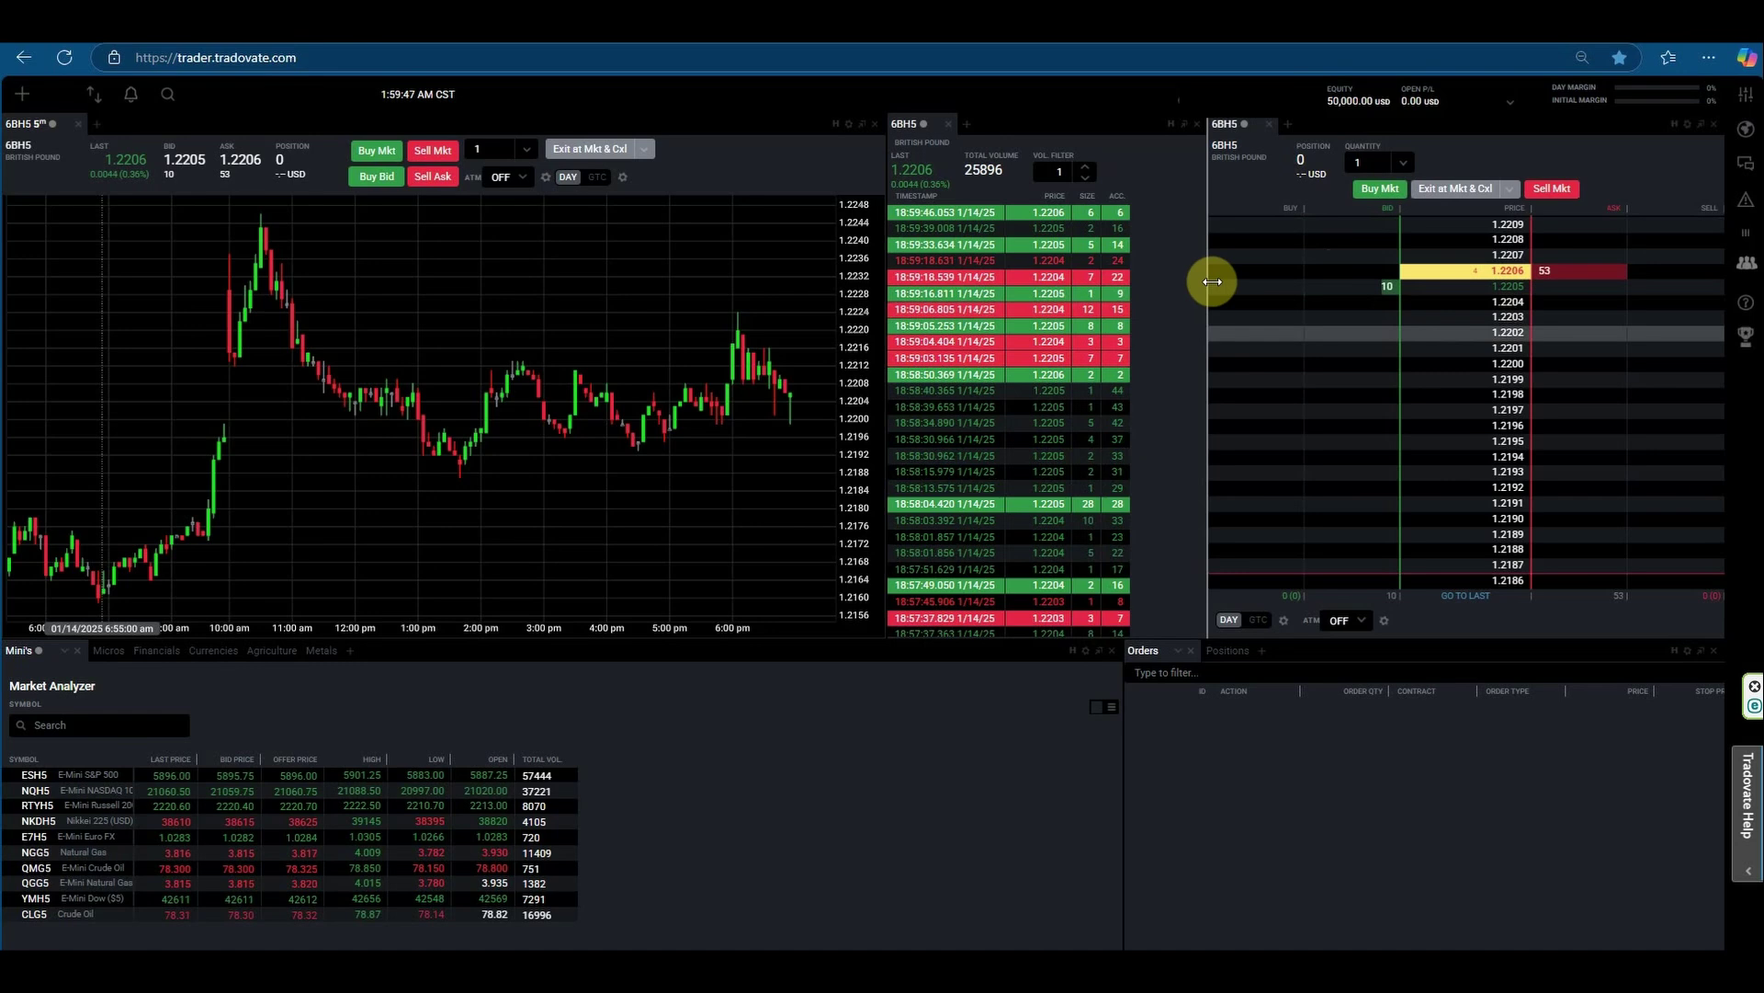
{"action": "left_click", "coordinate": [1355, 289]}
{"action": "left_click", "coordinate": [1305, 345]}
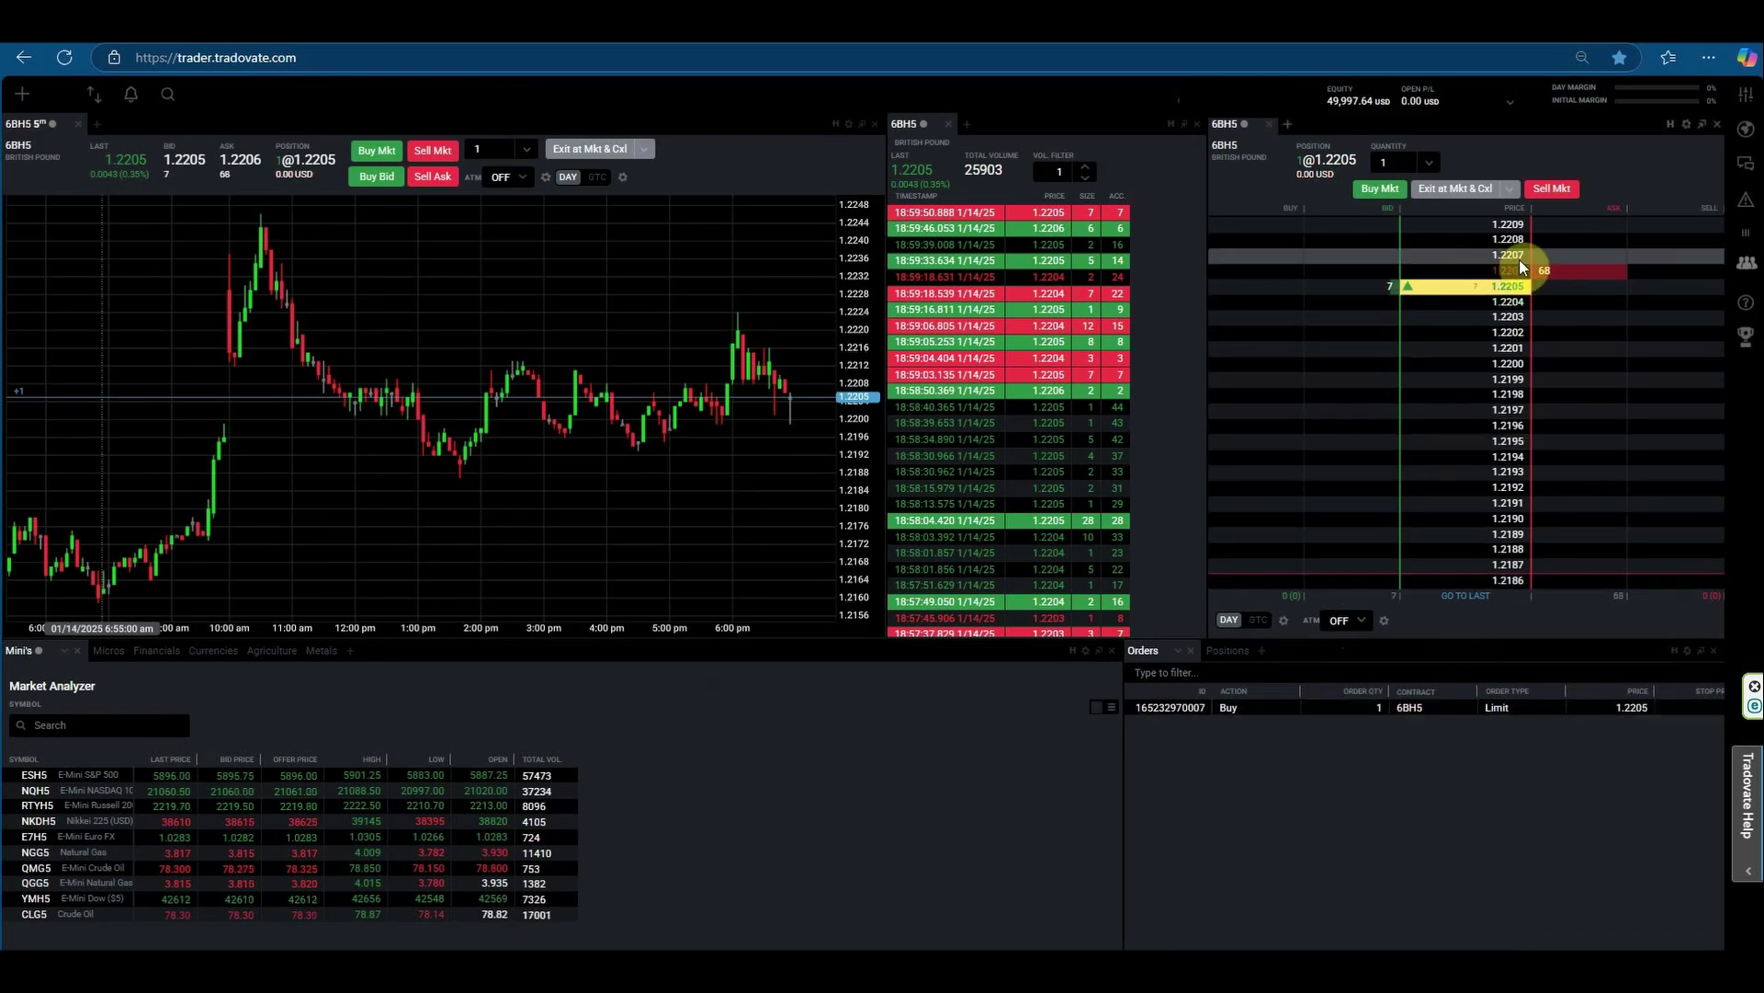
{"action": "scroll", "coordinate": [1519, 259], "scroll_direction": "up", "scroll_amount": 2}
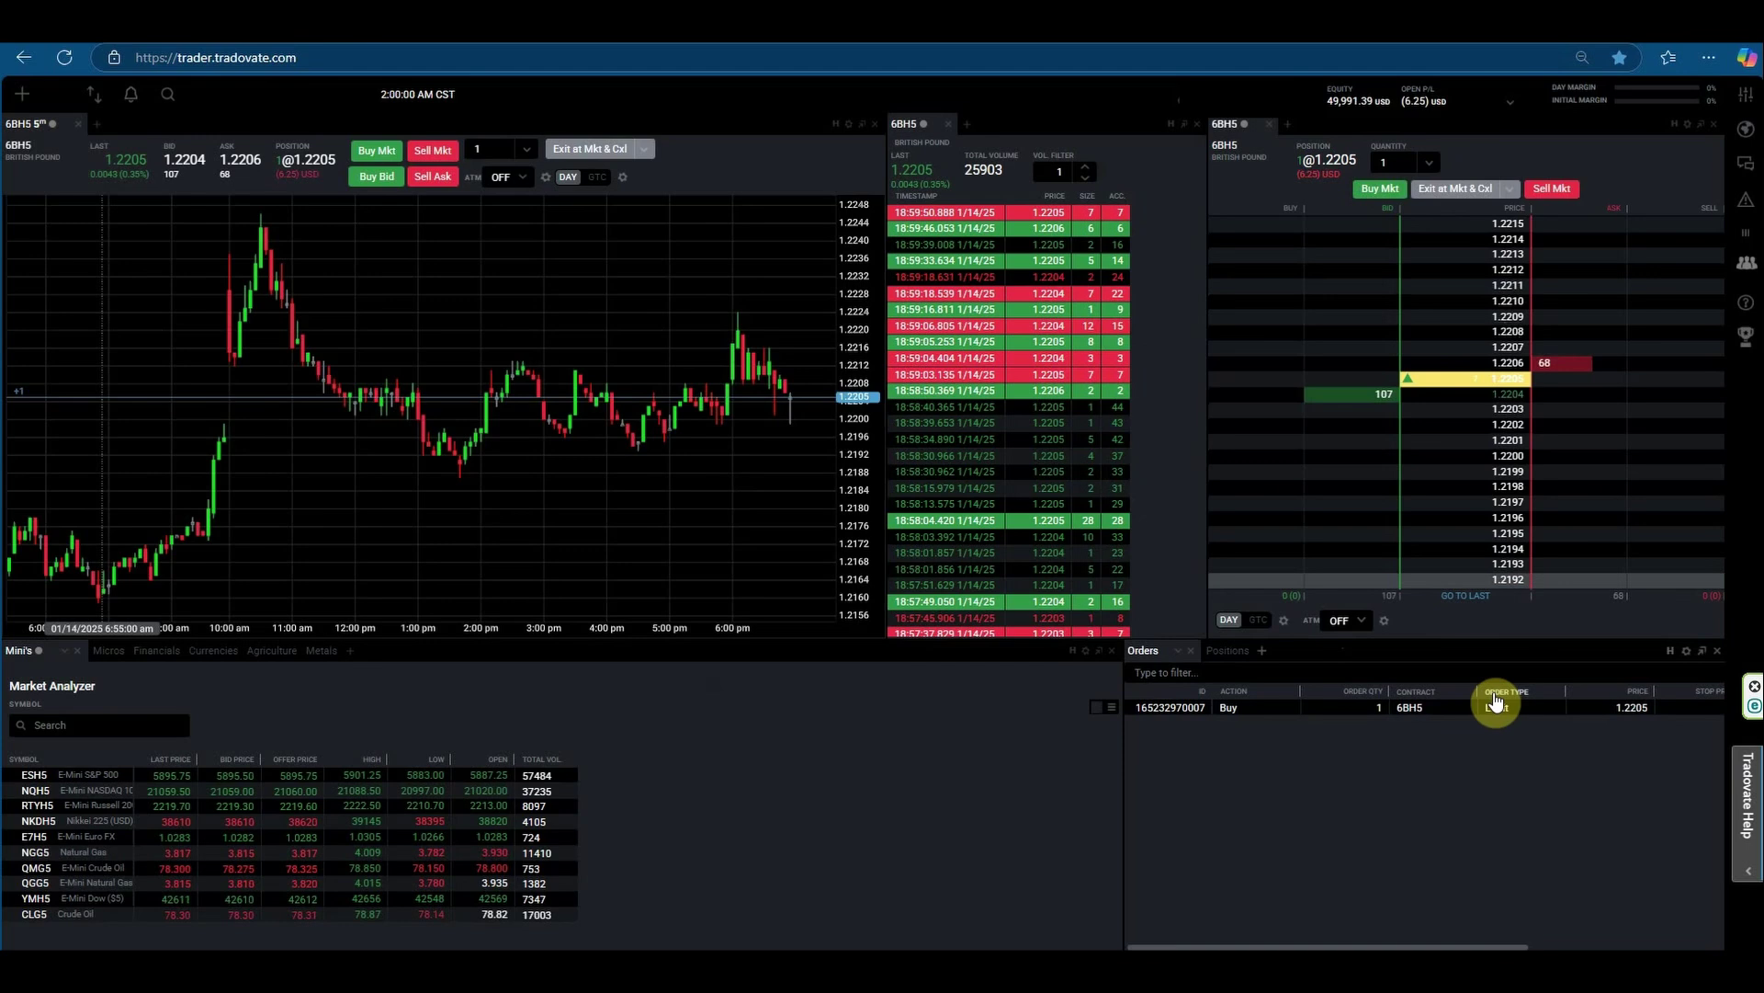
Step: Drag the Market Analyzer/Orders splitter left so Orders shows time in force, status and creation time
{"action": "left_click_drag", "start_coordinate": [1119, 717], "coordinate": [669, 741]}
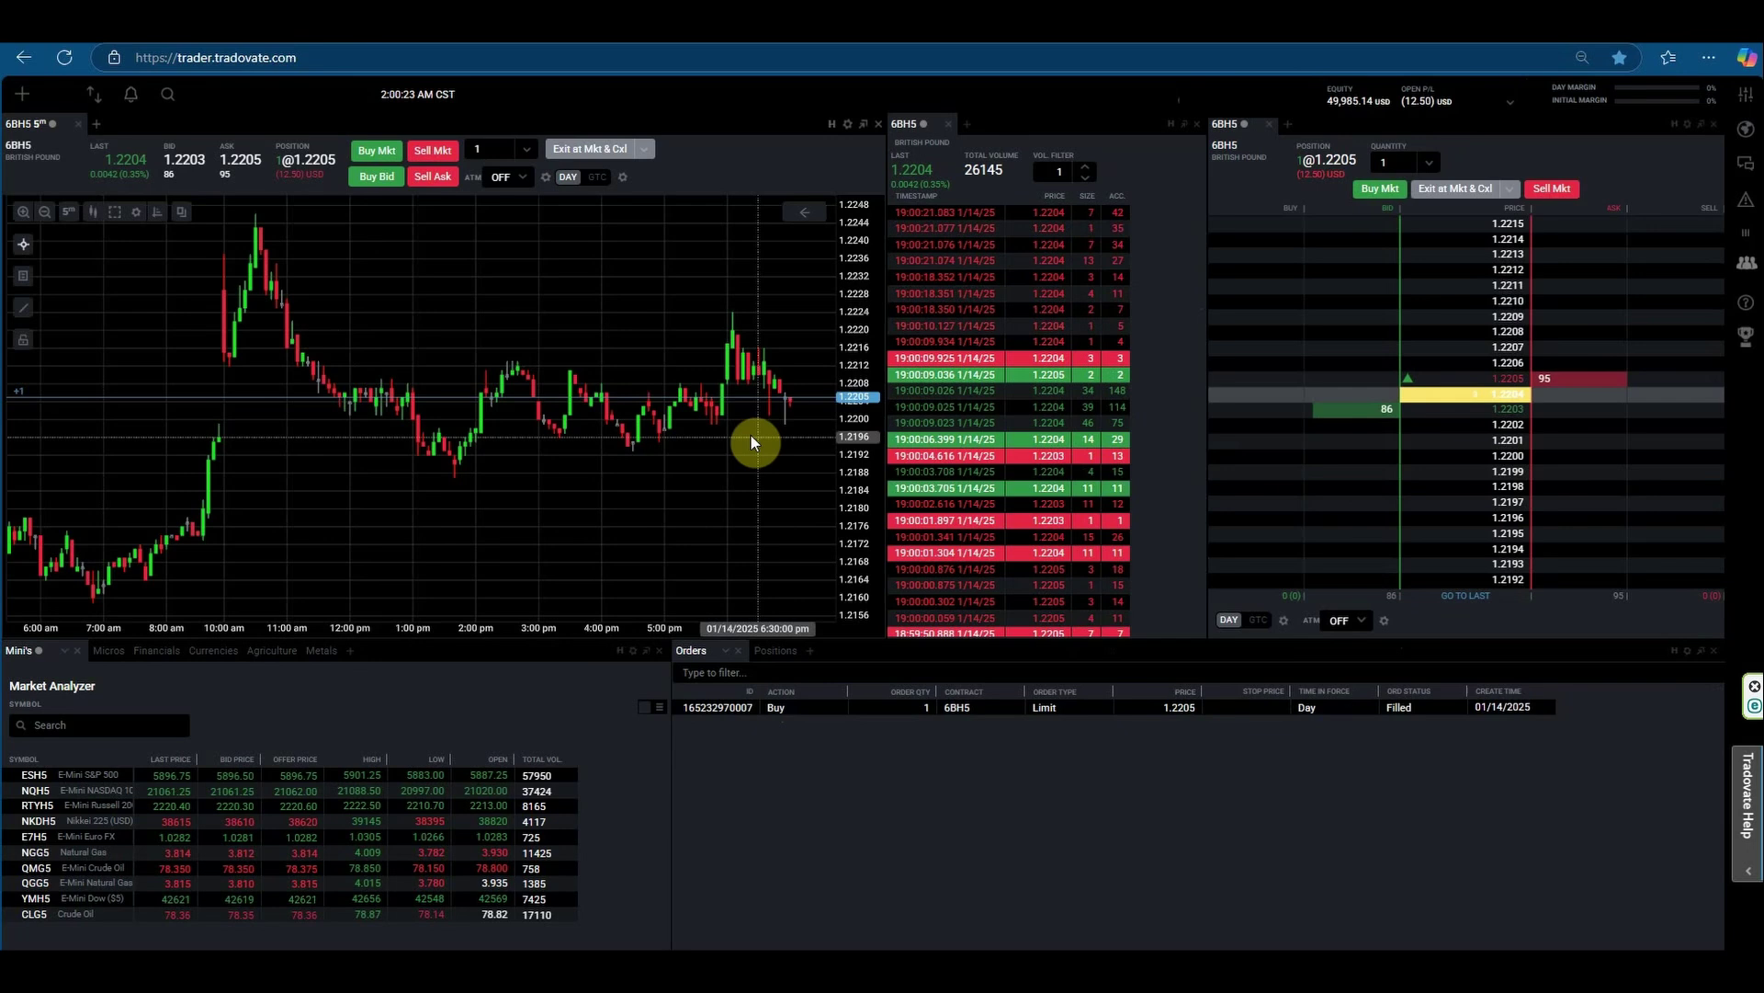
{"action": "scroll", "coordinate": [763, 417], "scroll_direction": "up", "scroll_amount": 3}
{"action": "scroll", "coordinate": [763, 417], "scroll_direction": "down", "scroll_amount": 5}
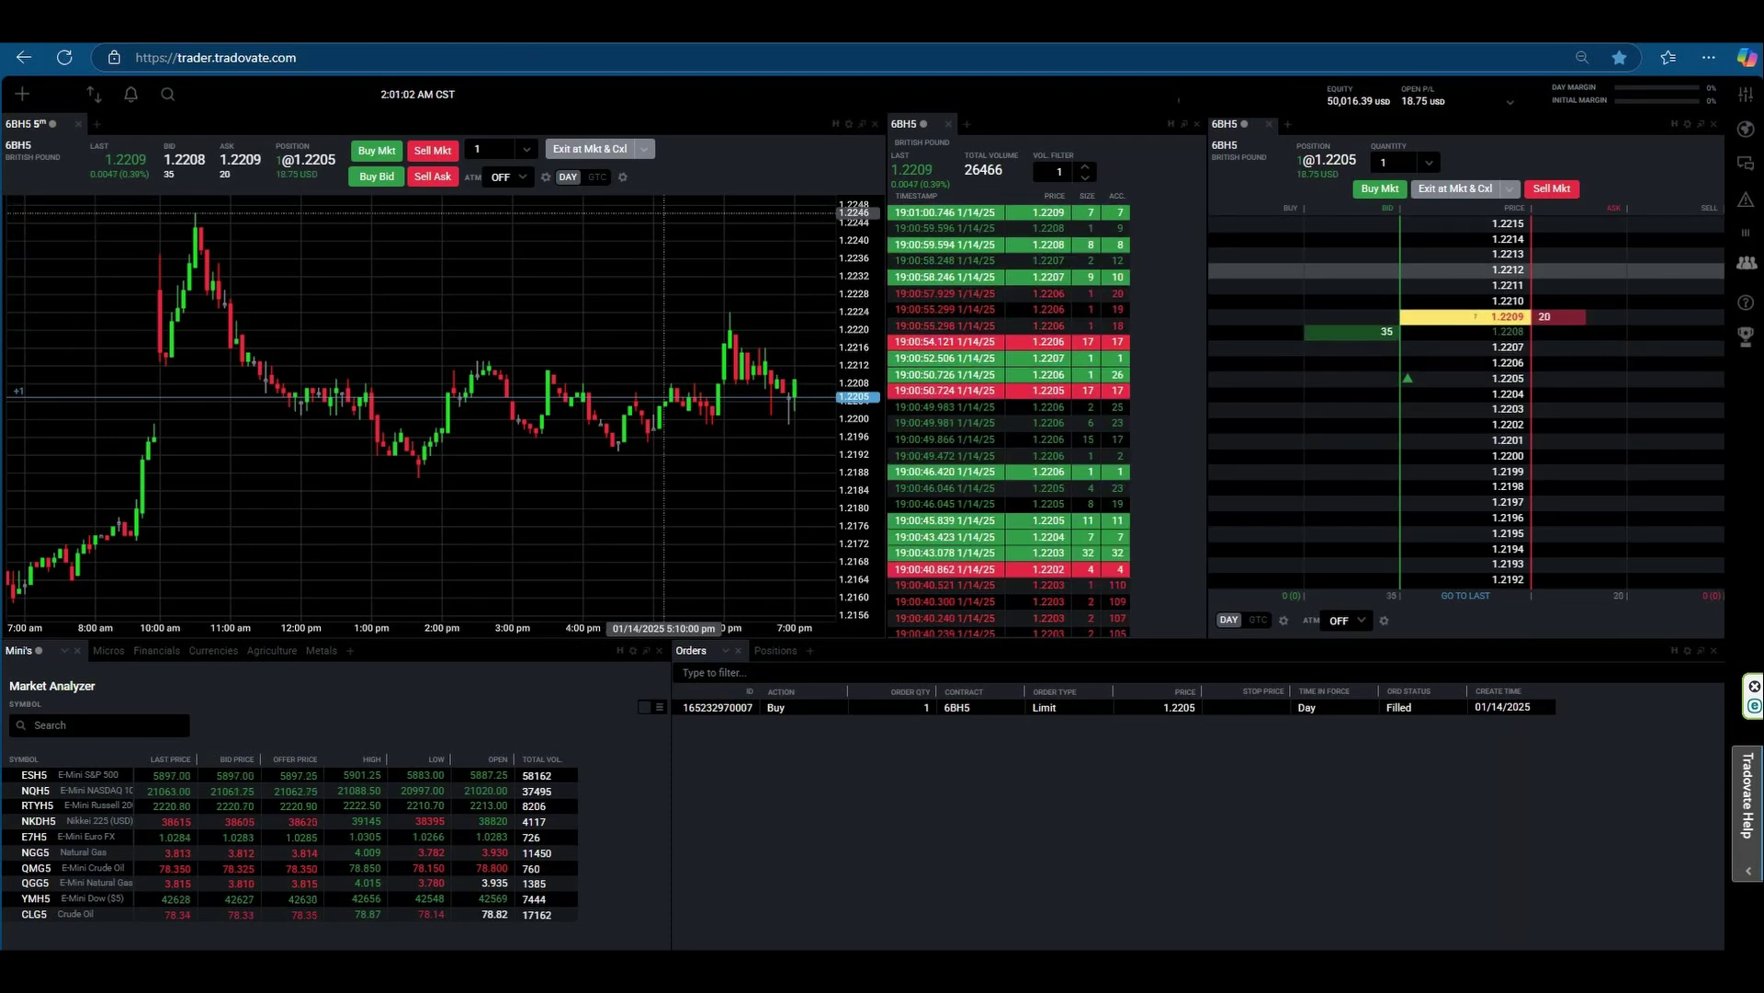
Step: Skip the market buy and add two 6BH5 contracts with buy limits at 1.2208 and 1.2209
{"action": "left_click", "coordinate": [1382, 195]}
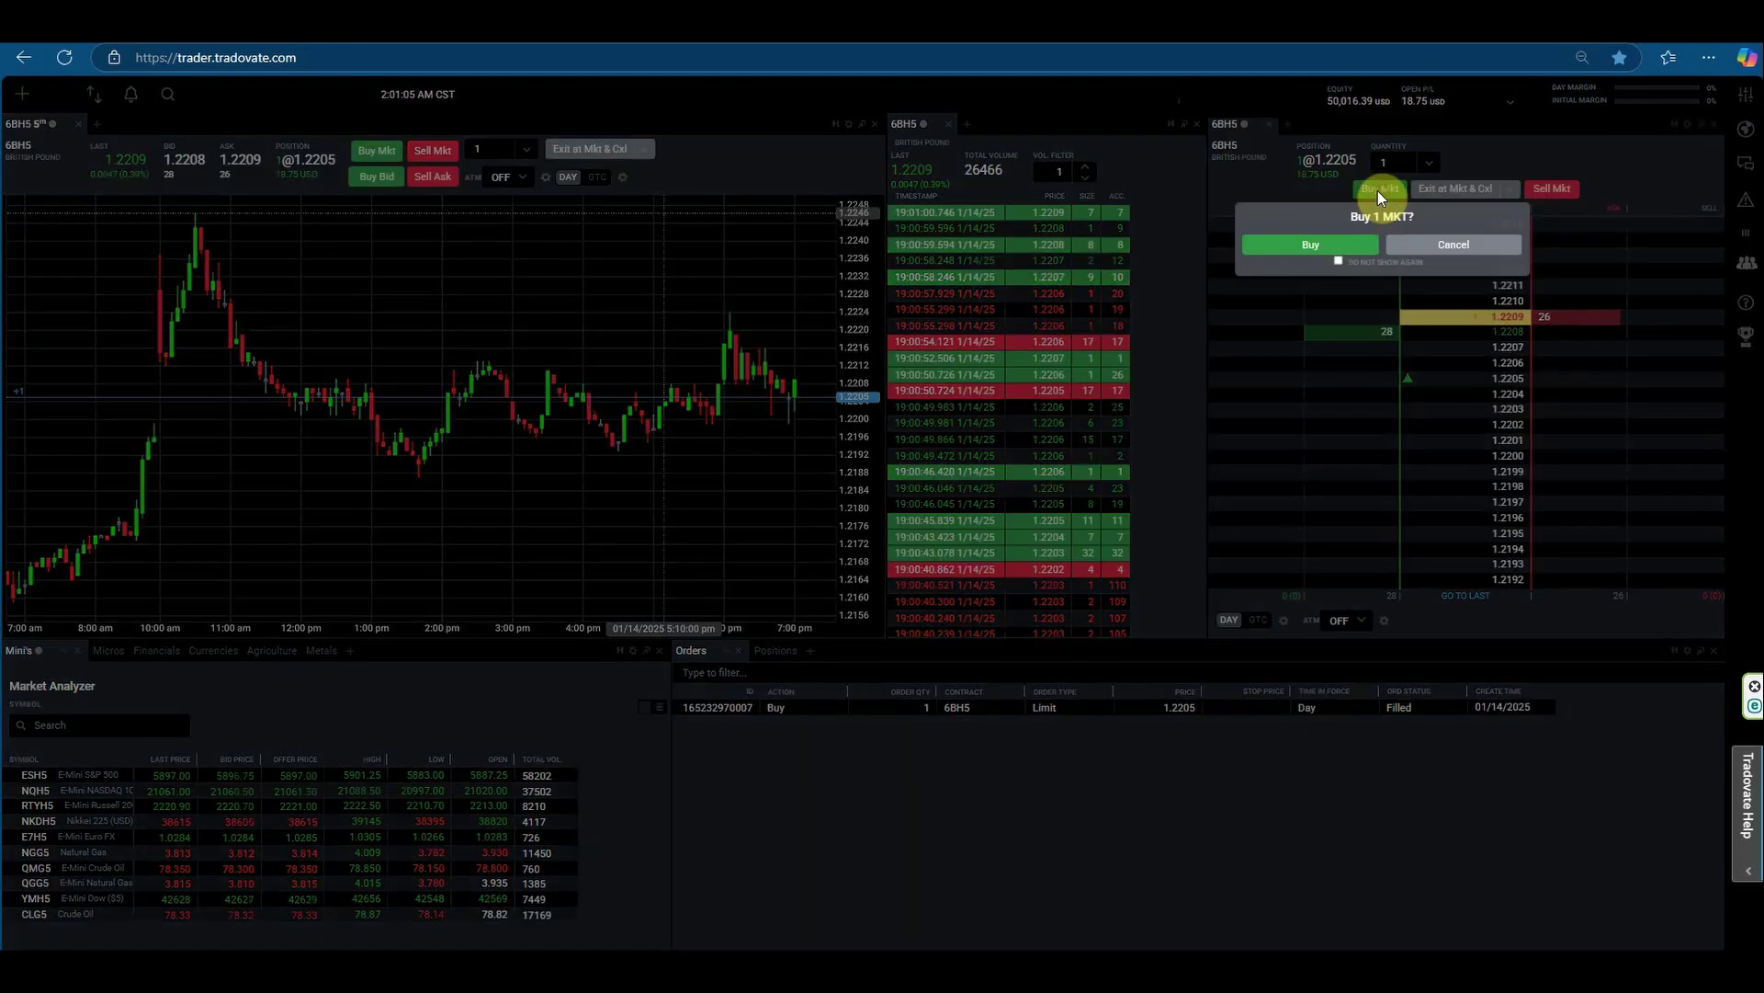
{"action": "left_click", "coordinate": [1449, 247]}
{"action": "left_click", "coordinate": [1368, 348]}
{"action": "left_click", "coordinate": [1287, 384]}
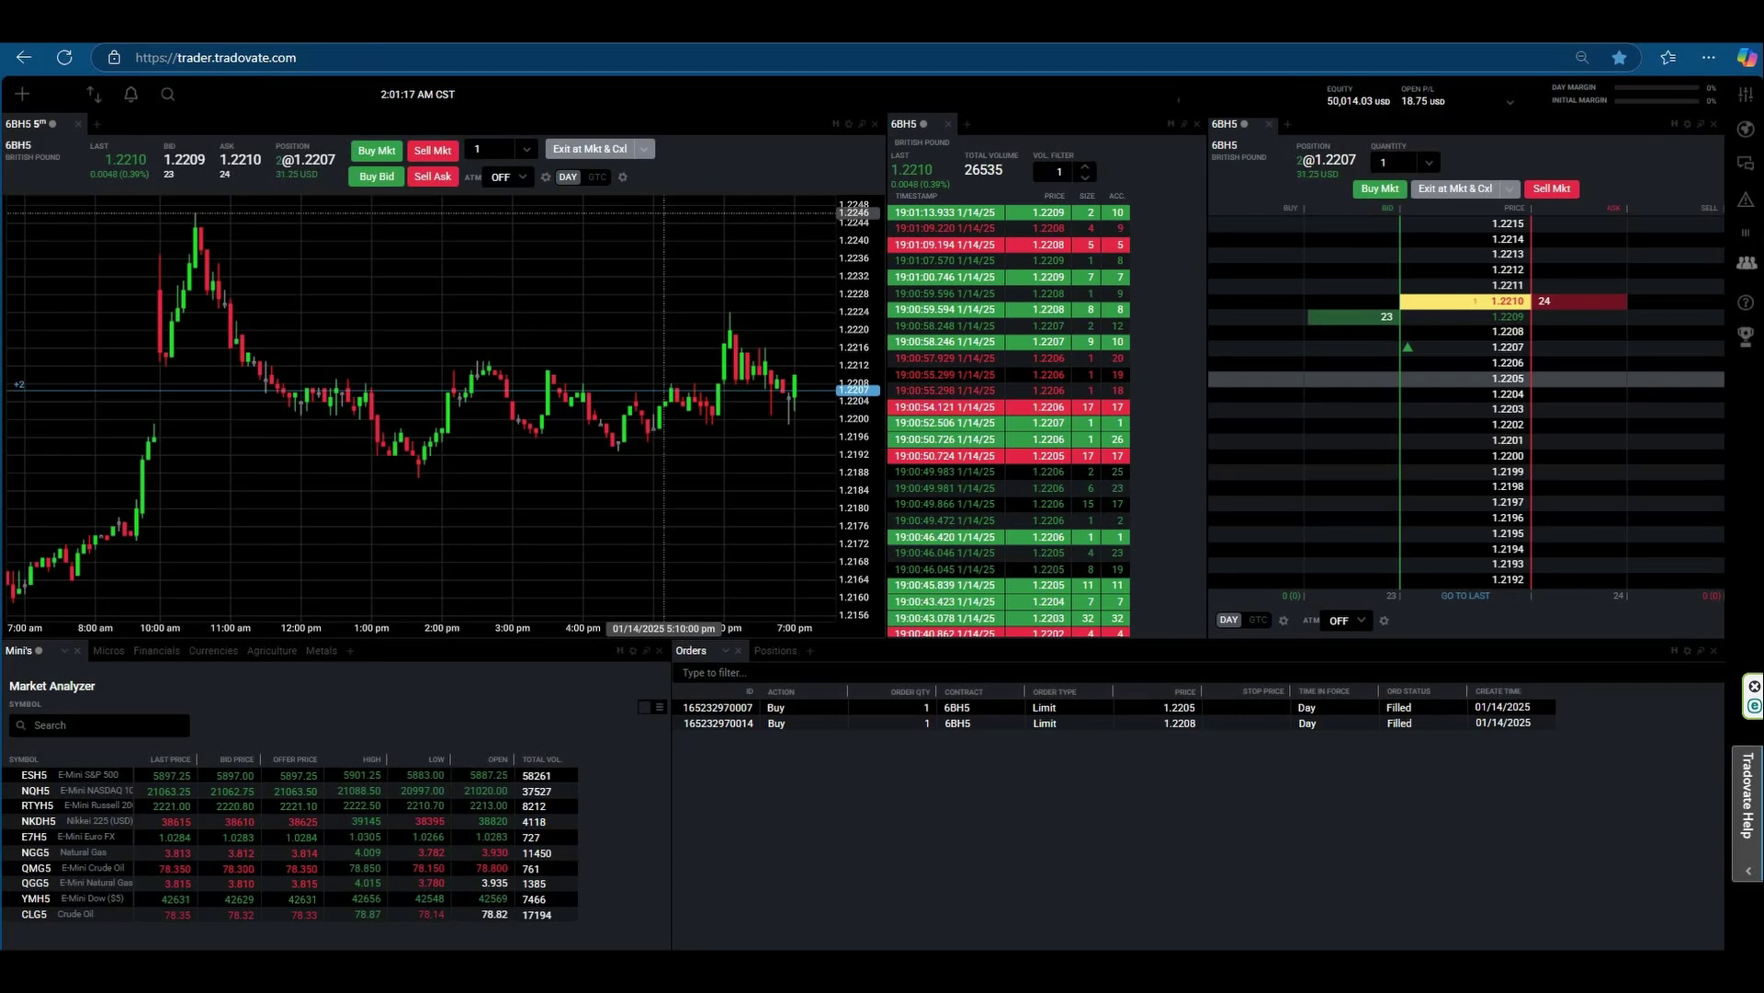
{"action": "left_click", "coordinate": [1362, 320]}
{"action": "left_click", "coordinate": [1307, 375]}
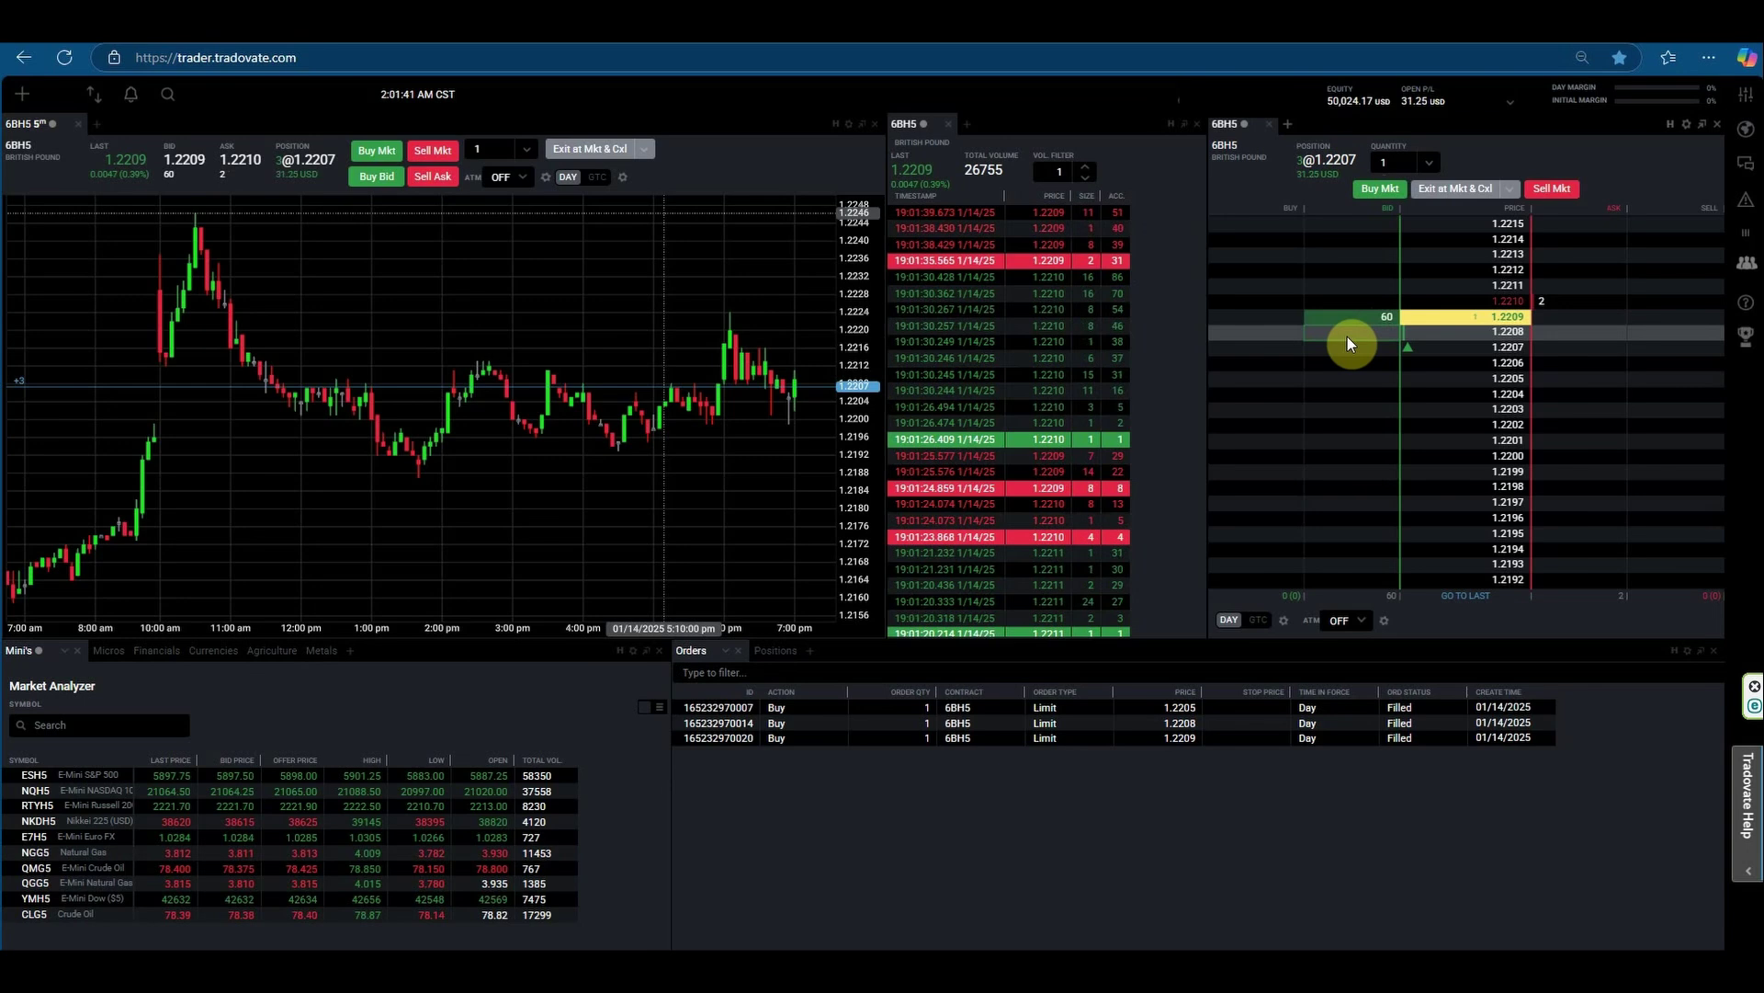
Step: Place two more one-lot 6BH5 buy limits at 1.2209
{"action": "left_click", "coordinate": [1364, 320]}
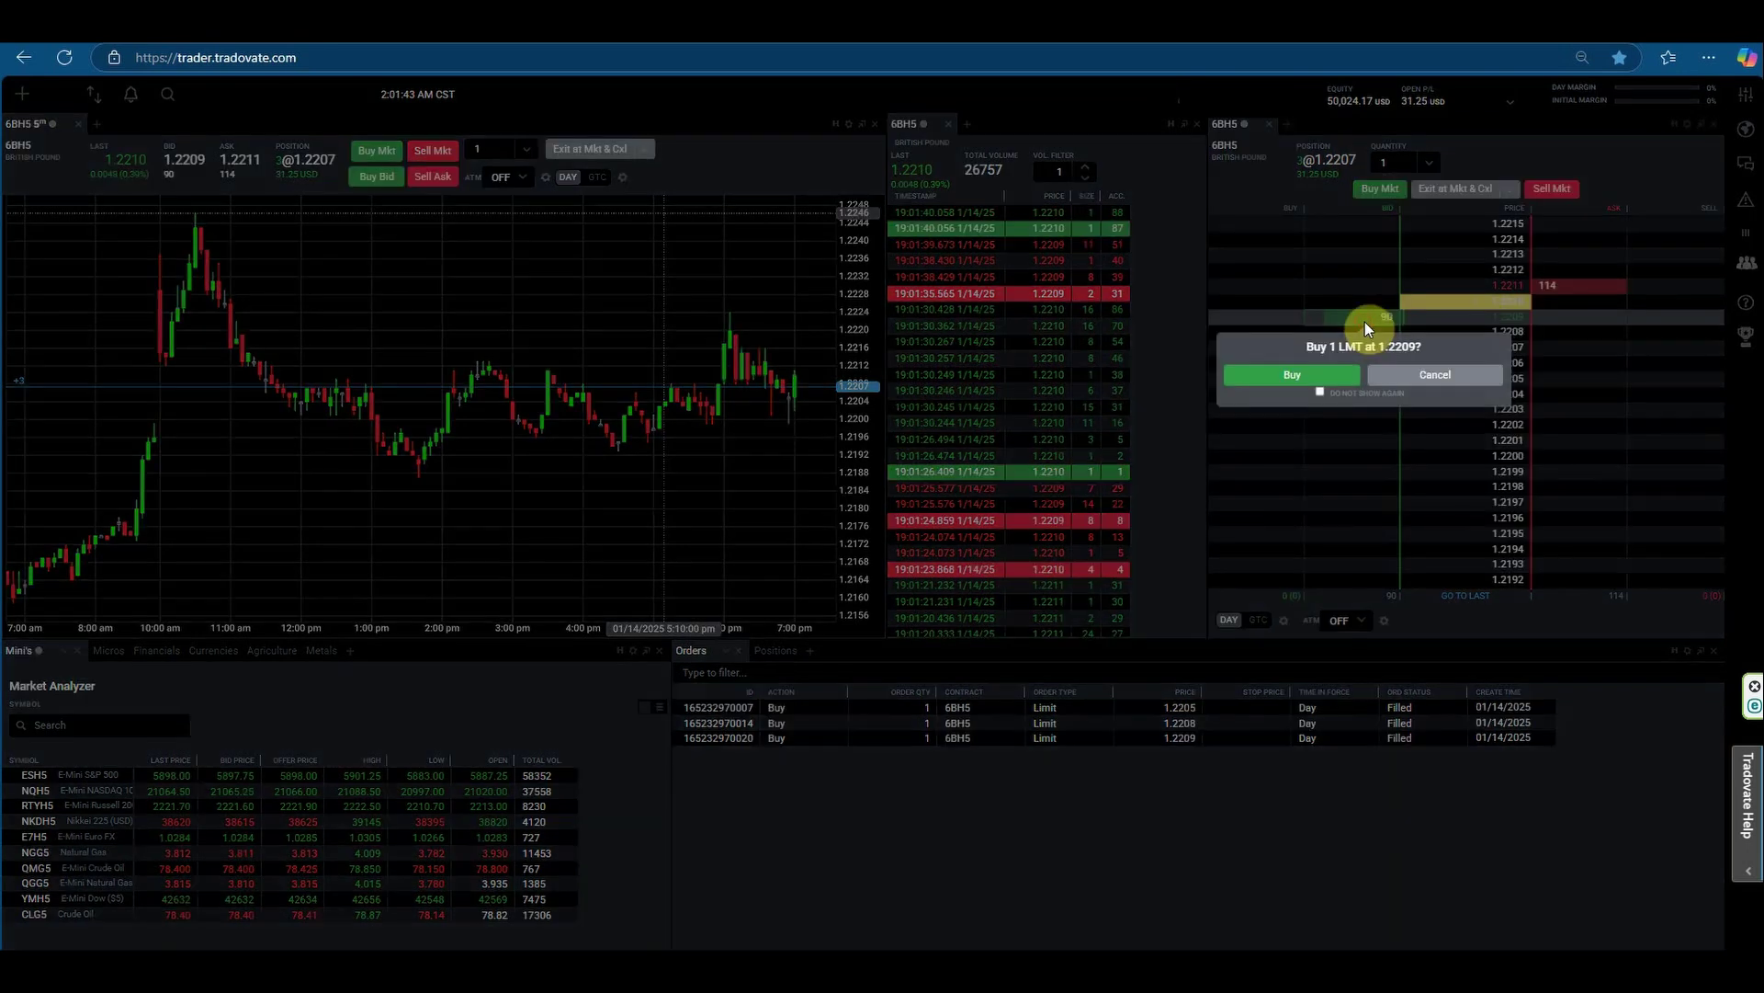
{"action": "left_click", "coordinate": [1296, 375]}
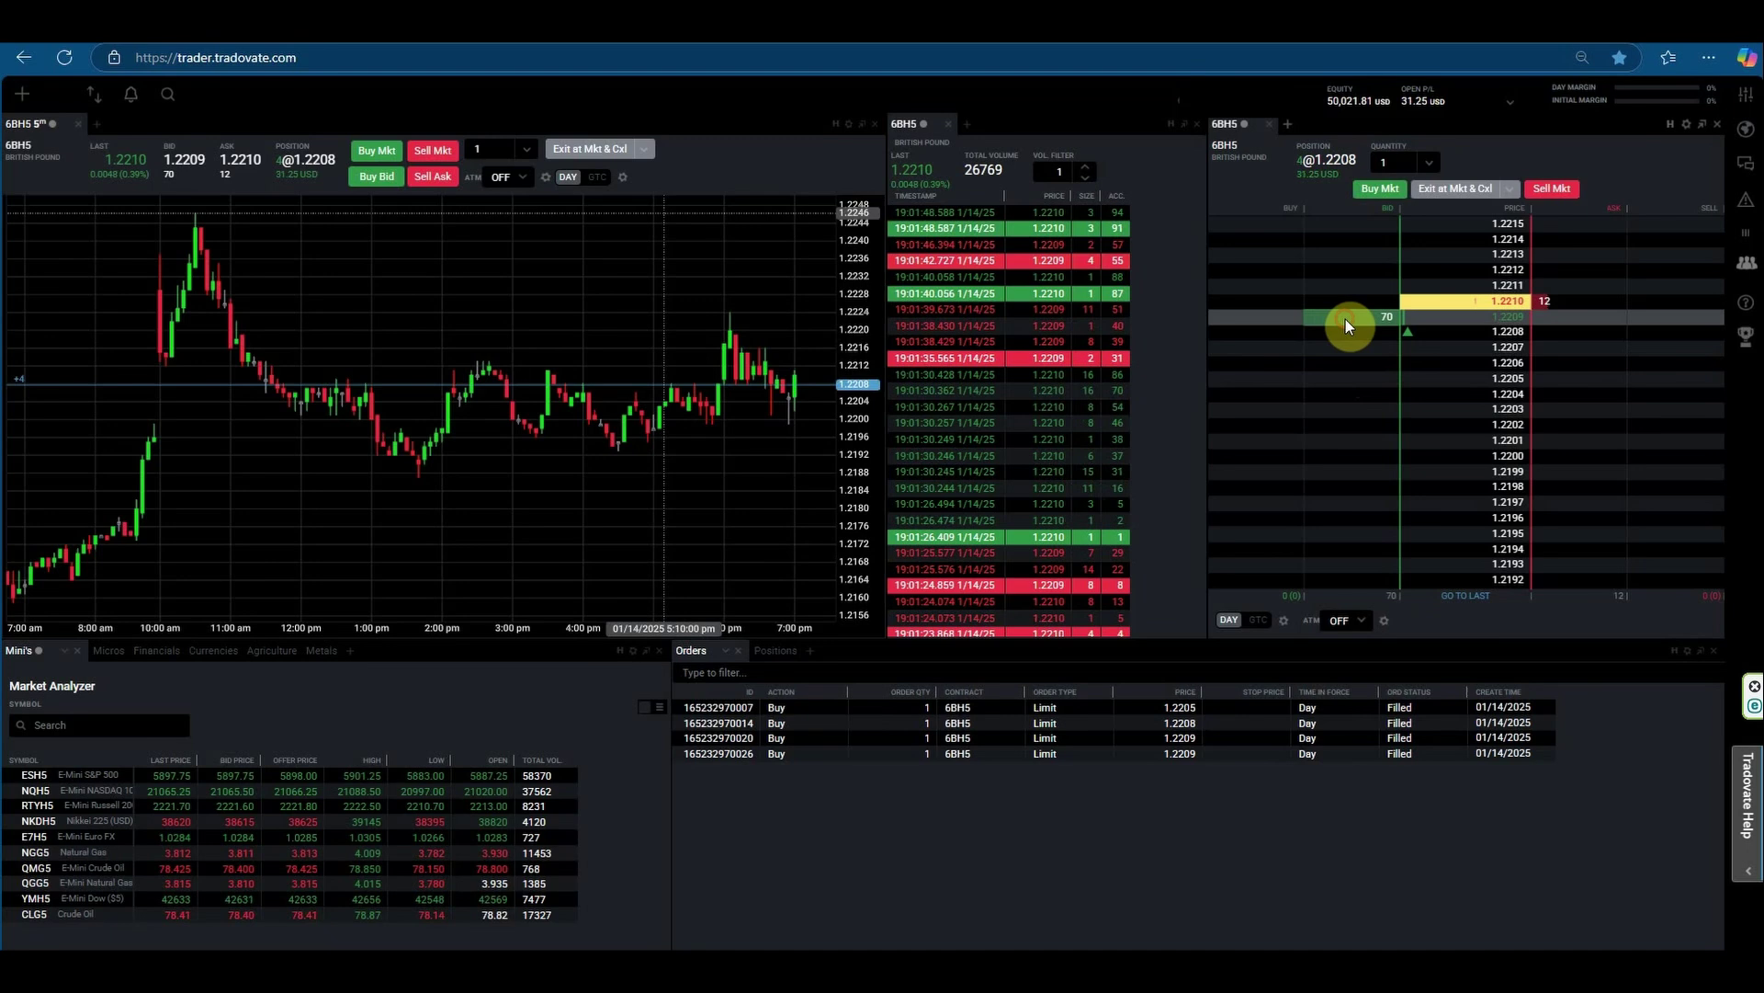
{"action": "left_click", "coordinate": [1345, 318]}
{"action": "left_click", "coordinate": [1298, 365]}
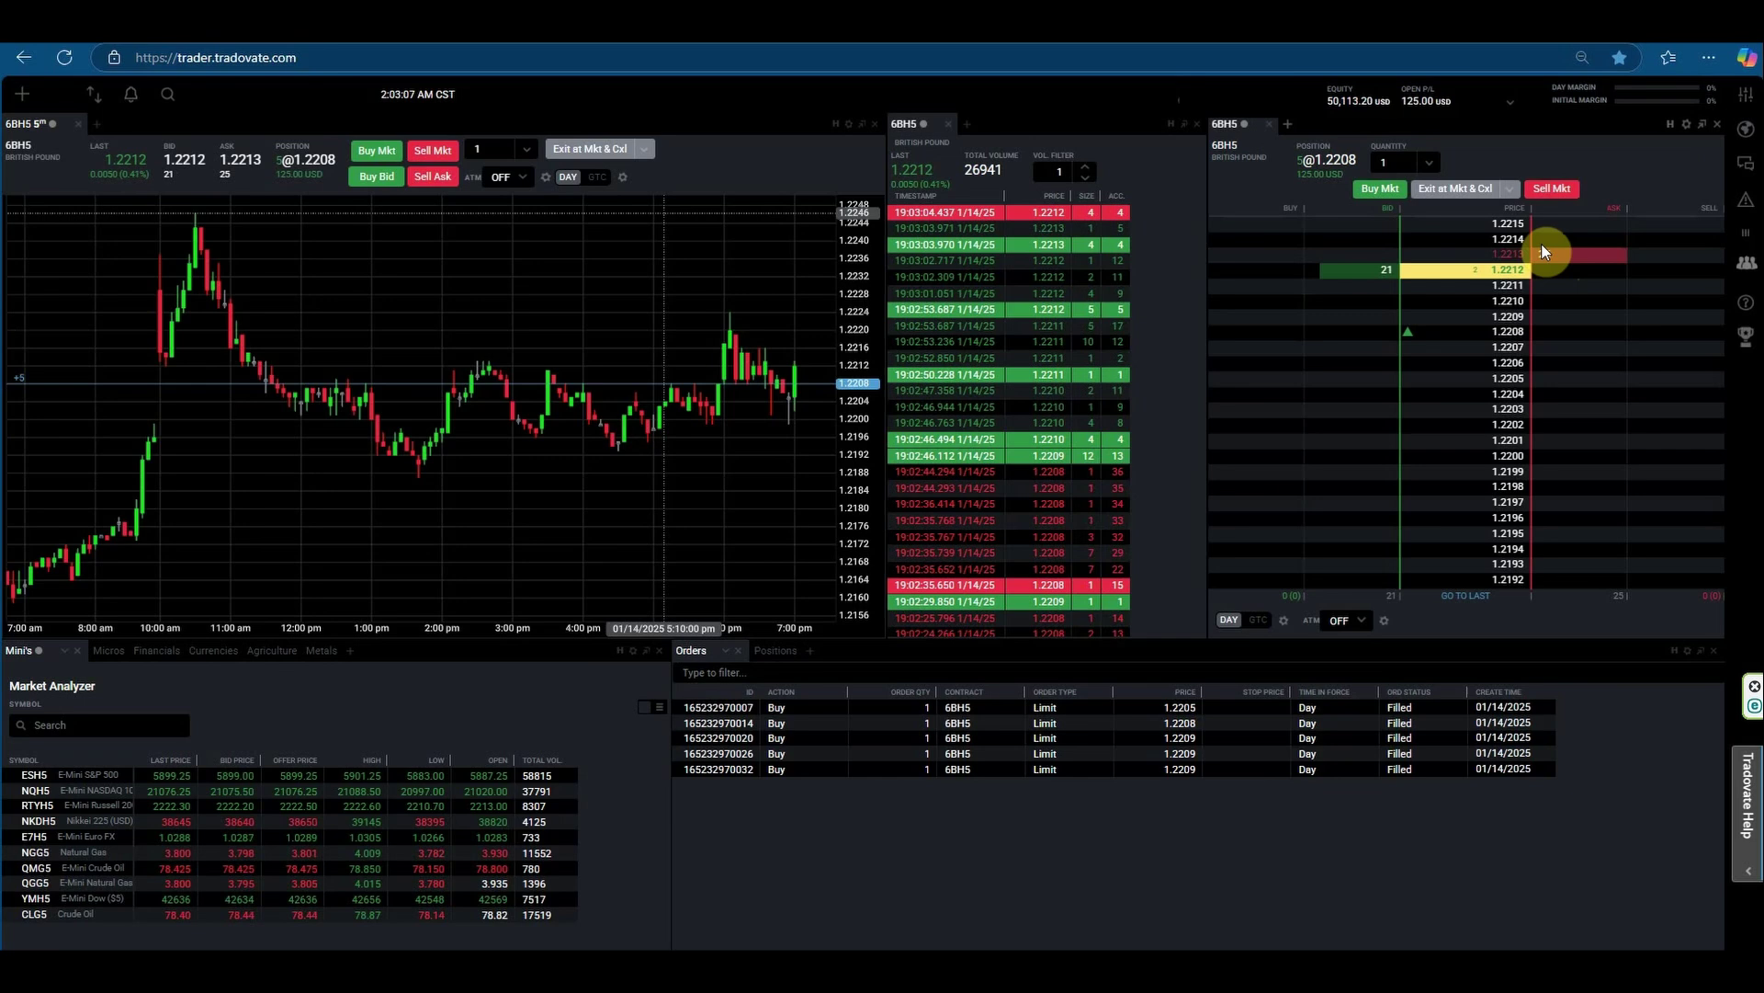
Step: Set the DOM quantity to 5 and place a five-lot sell limit at 1.2217
{"action": "left_click", "coordinate": [1430, 163]}
{"action": "left_click", "coordinate": [1392, 288]}
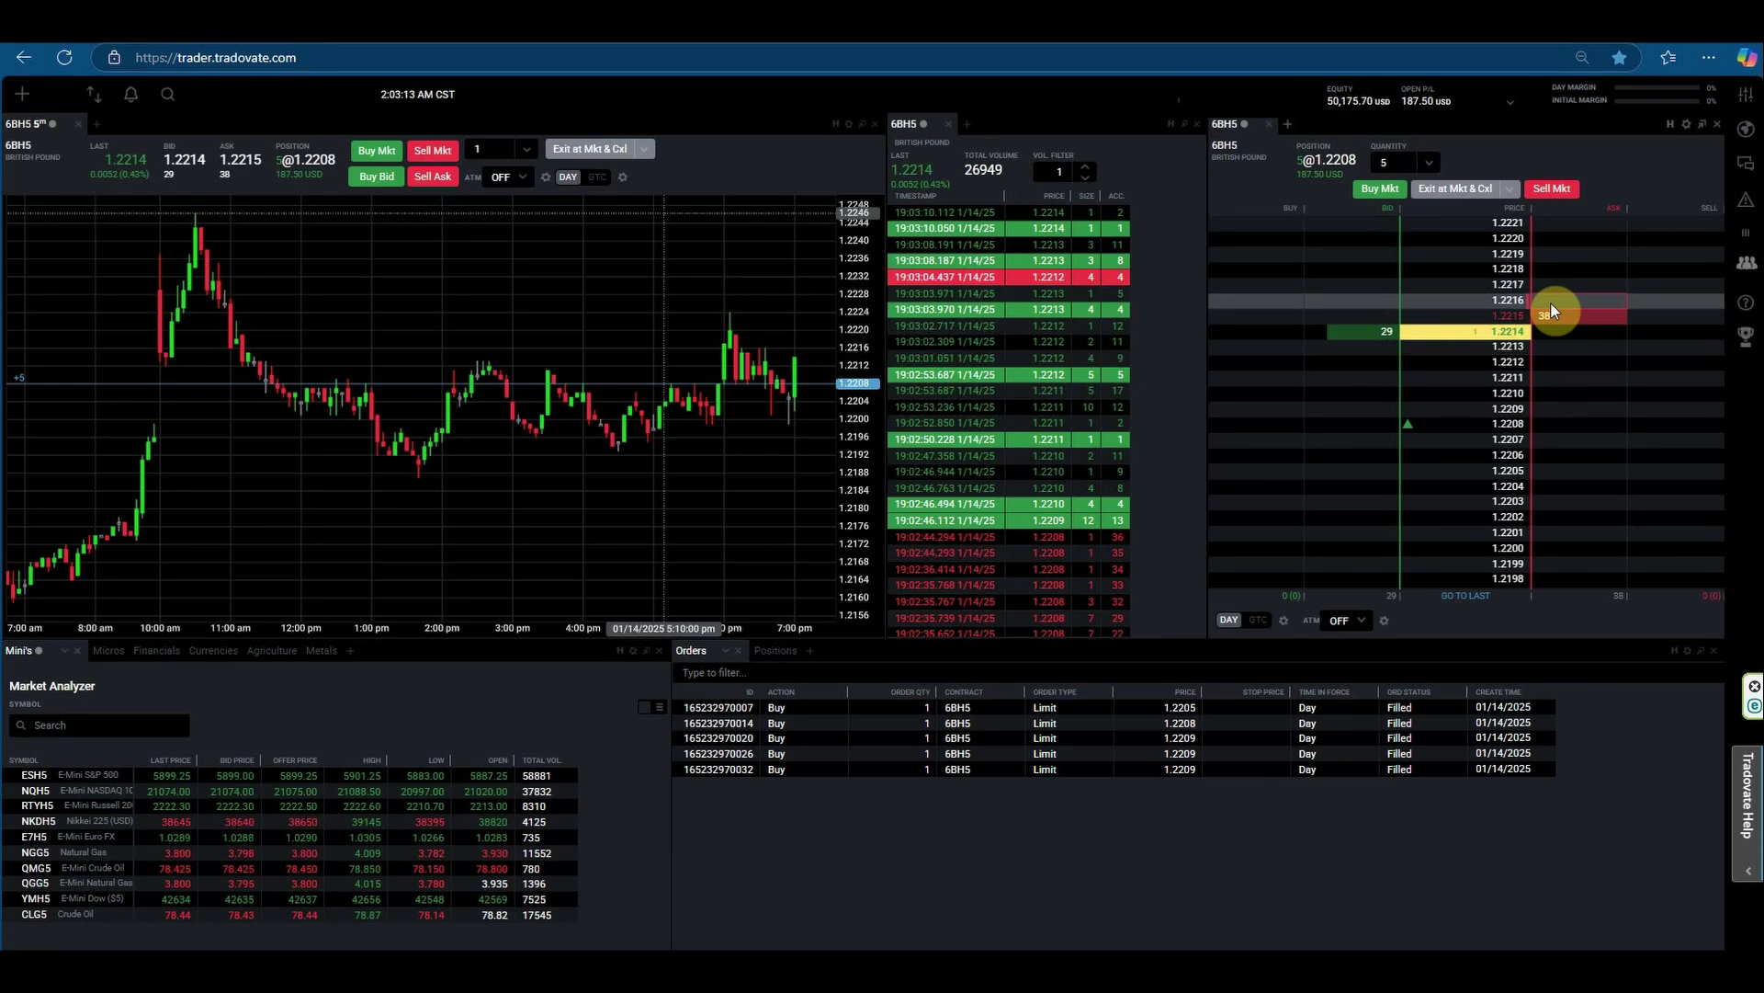
{"action": "left_click", "coordinate": [1546, 283]}
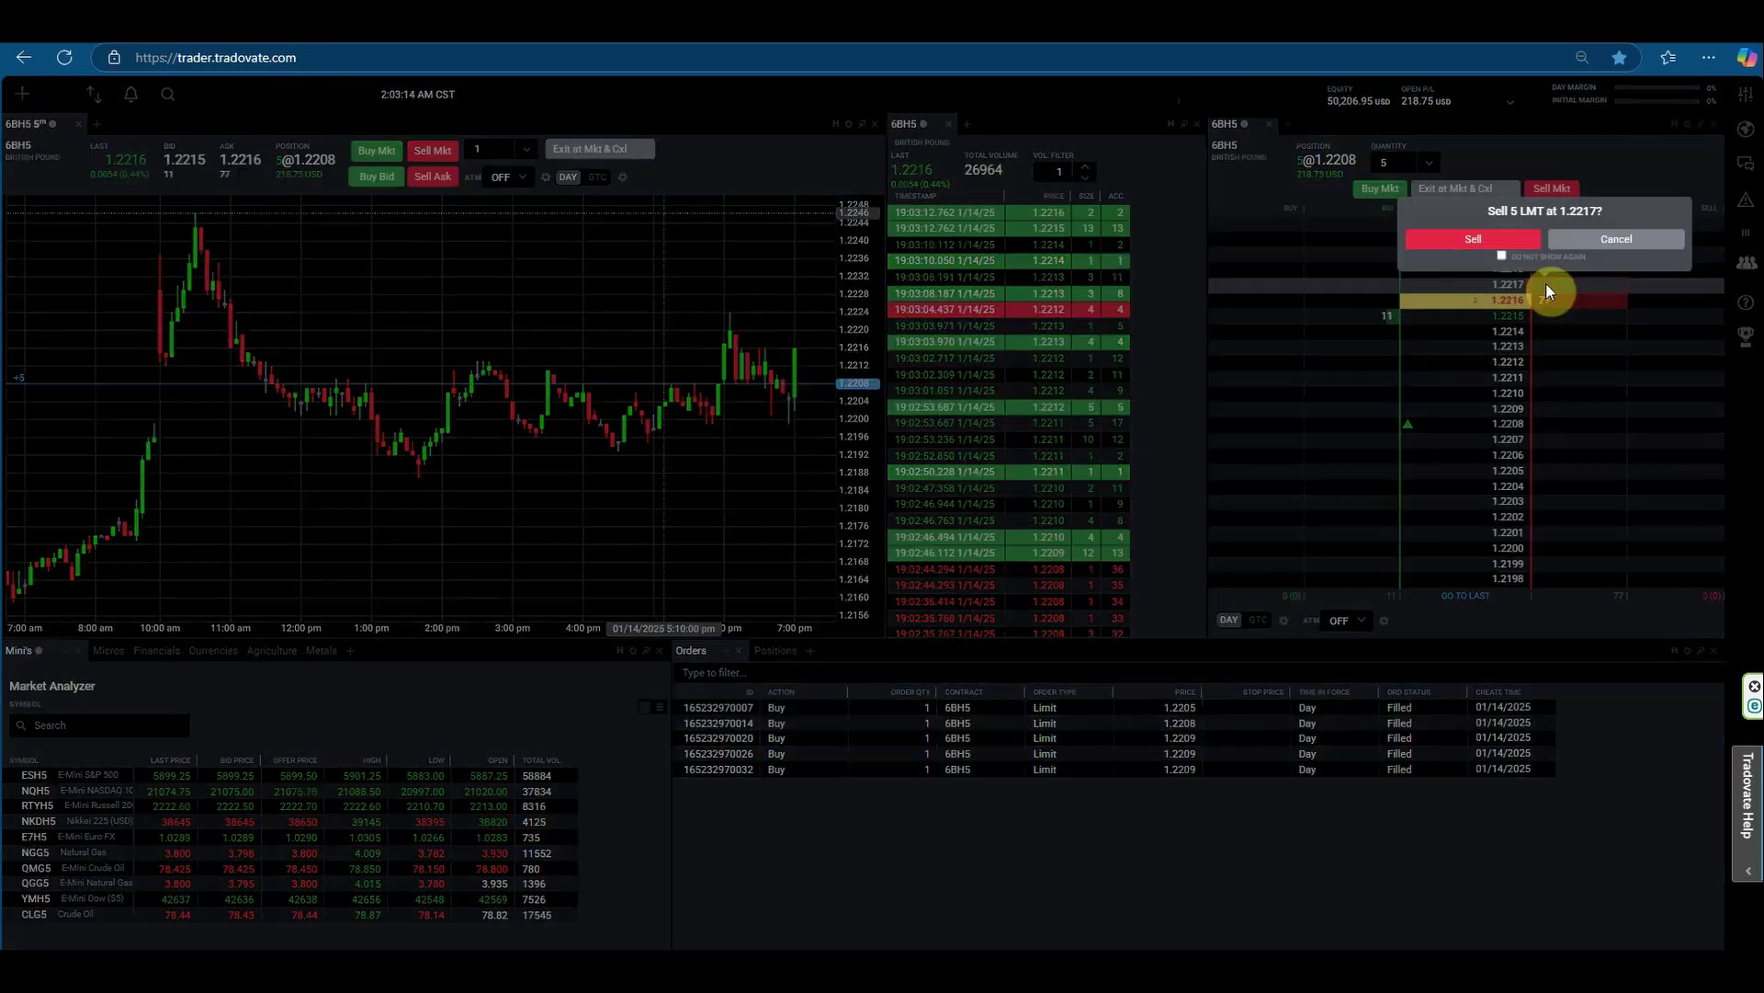
{"action": "left_click", "coordinate": [1491, 242]}
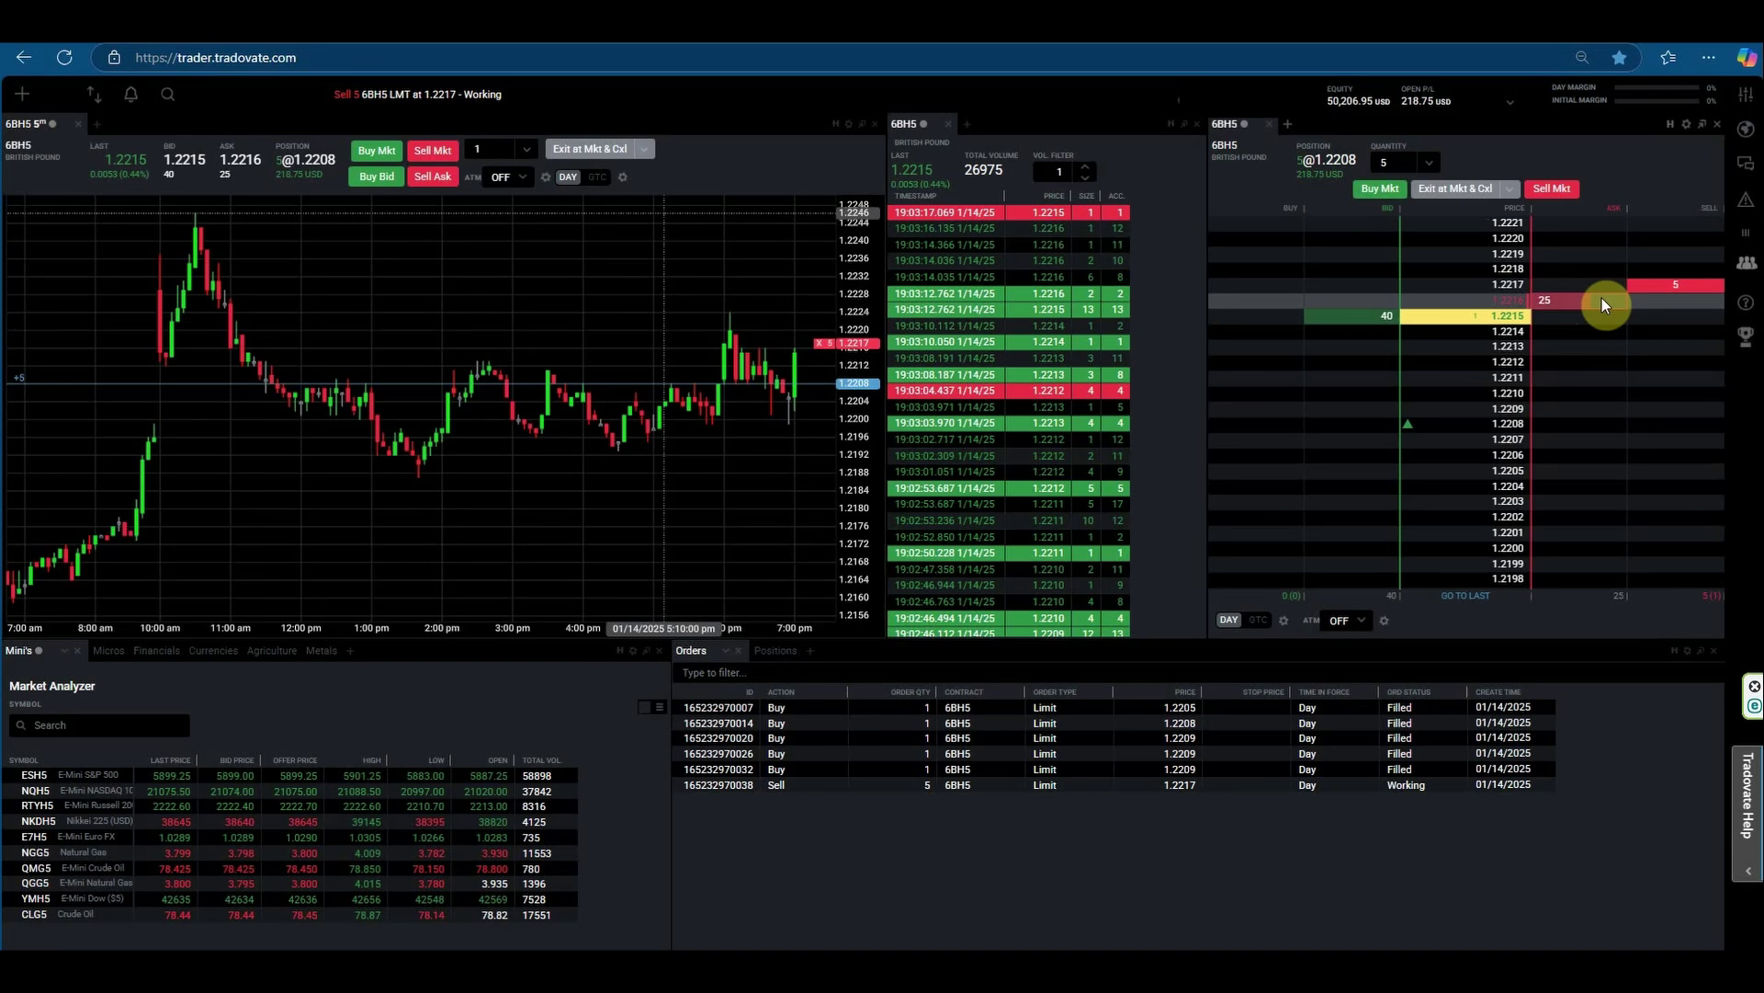
Step: Cancel the working five-lot sell limit at 1.2217
{"action": "mouse_move", "coordinate": [1680, 288]}
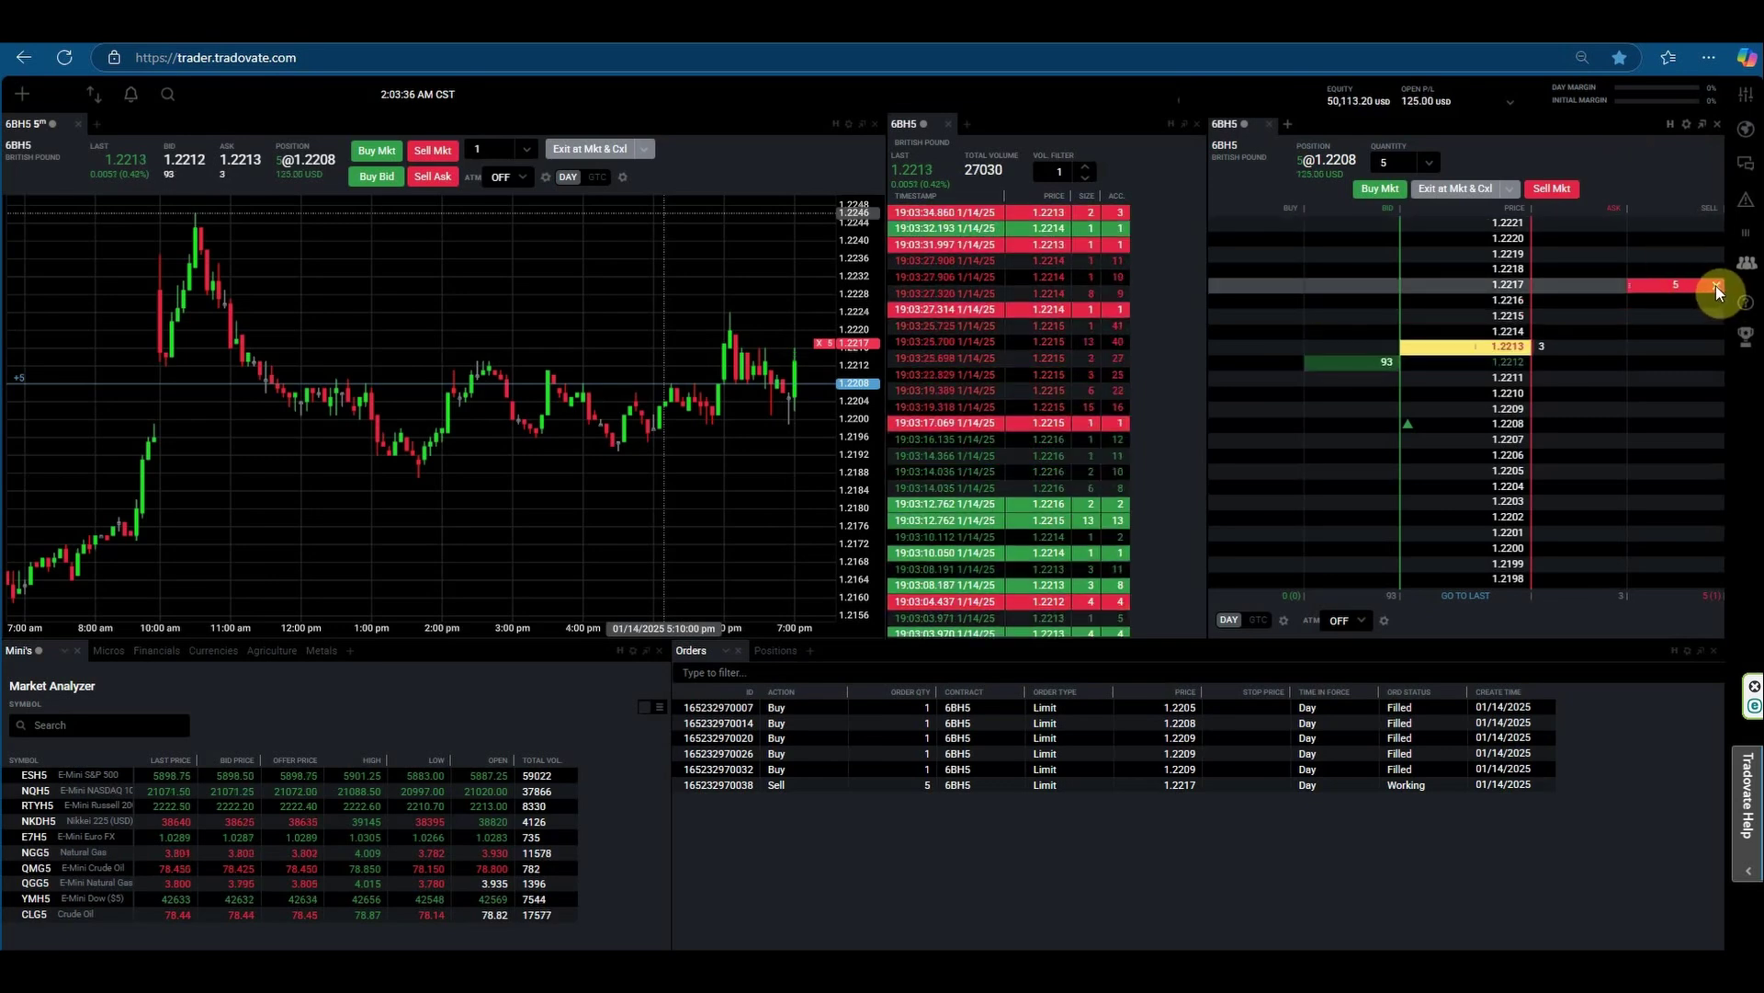
{"action": "left_click", "coordinate": [1718, 292]}
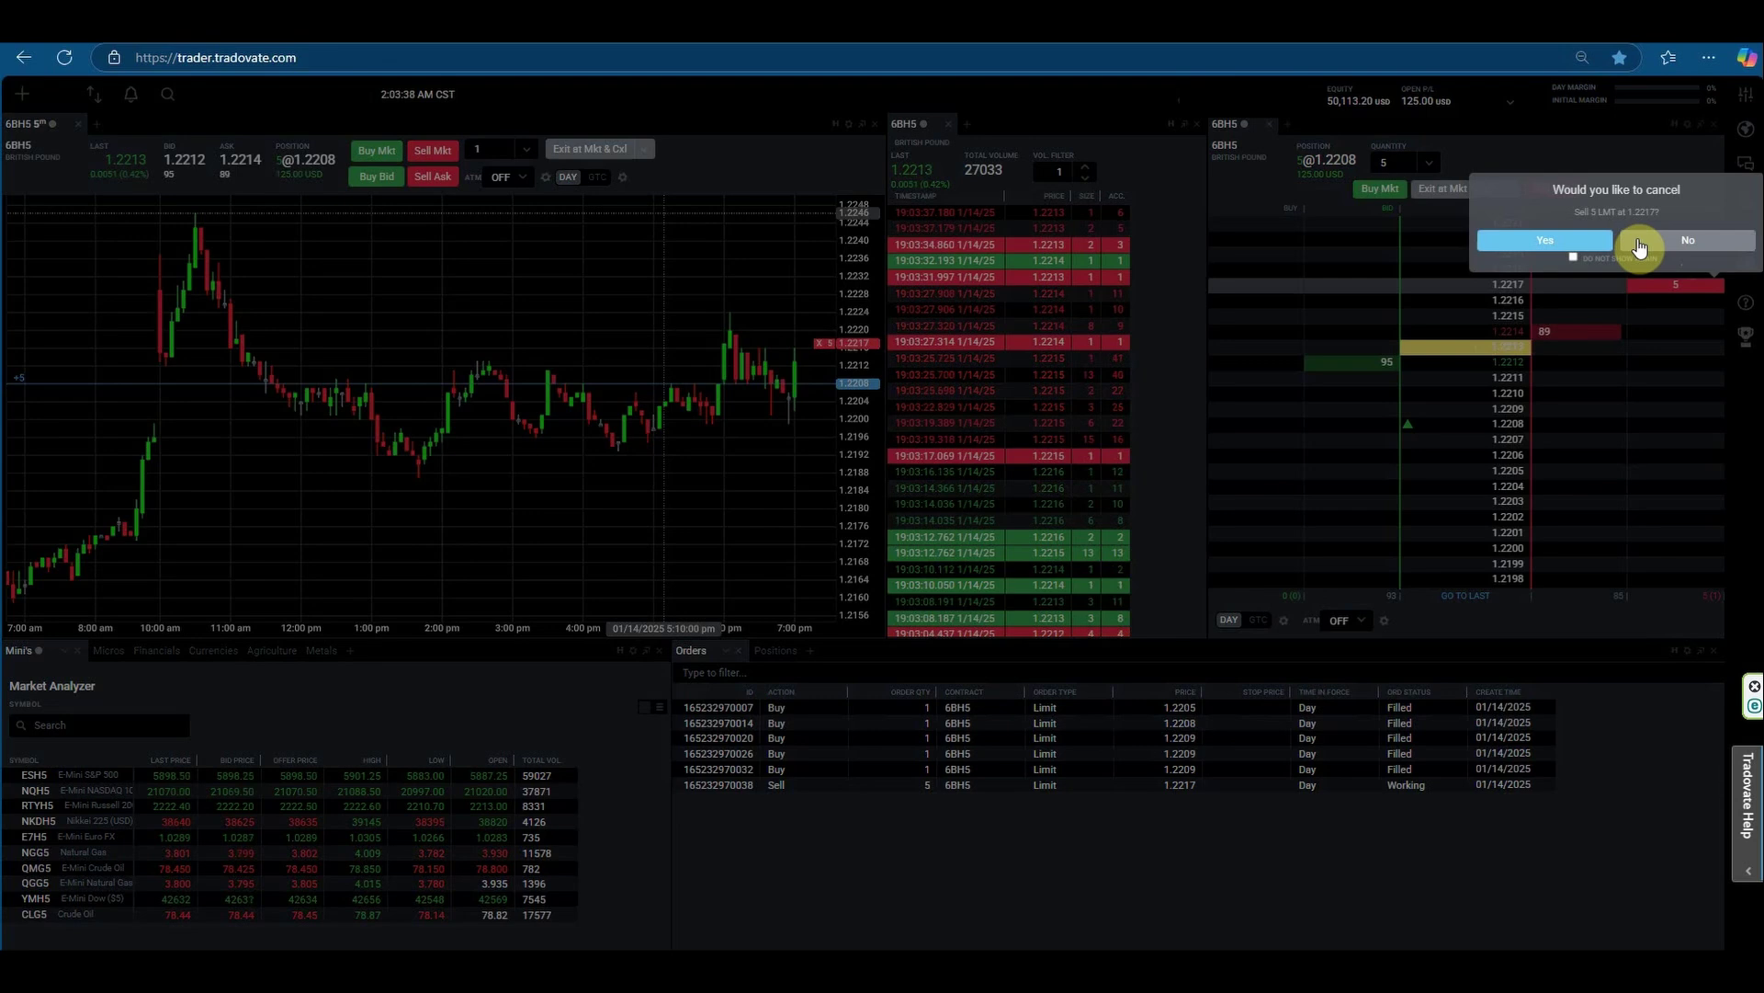
{"action": "left_click", "coordinate": [1573, 237]}
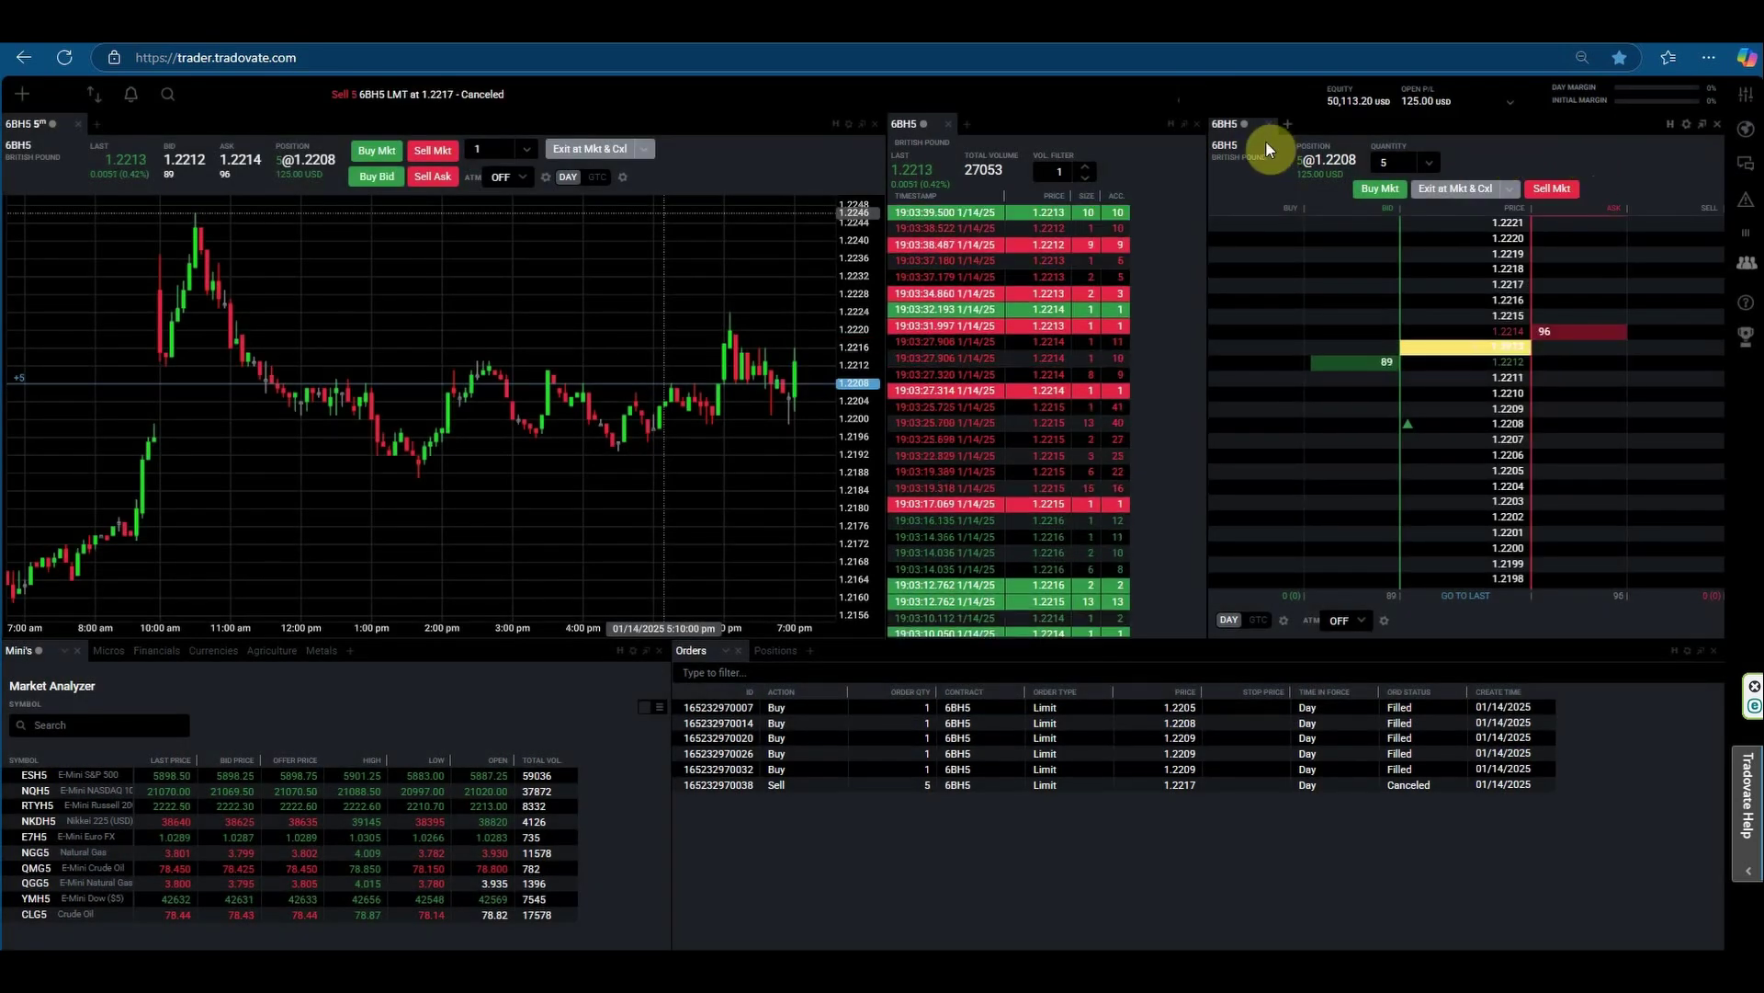
Step: Enable PNL in Ticks in the DOM settings and save
{"action": "left_click", "coordinate": [1687, 124]}
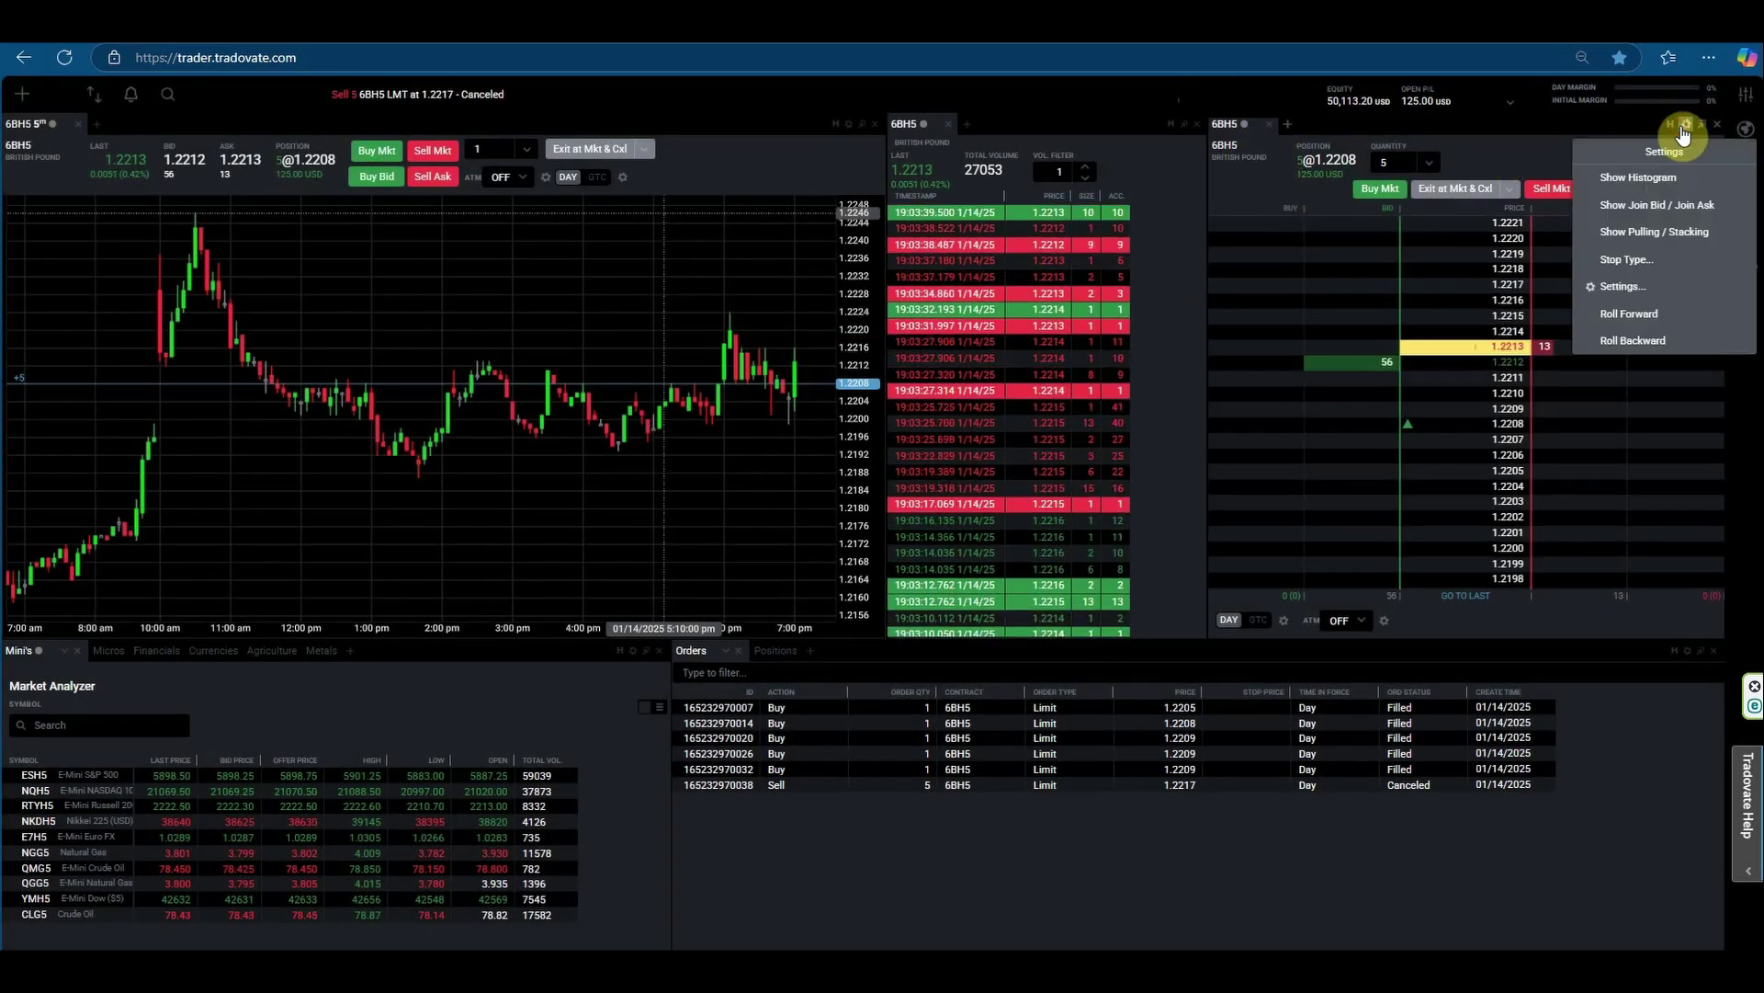
{"action": "left_click", "coordinate": [1646, 283]}
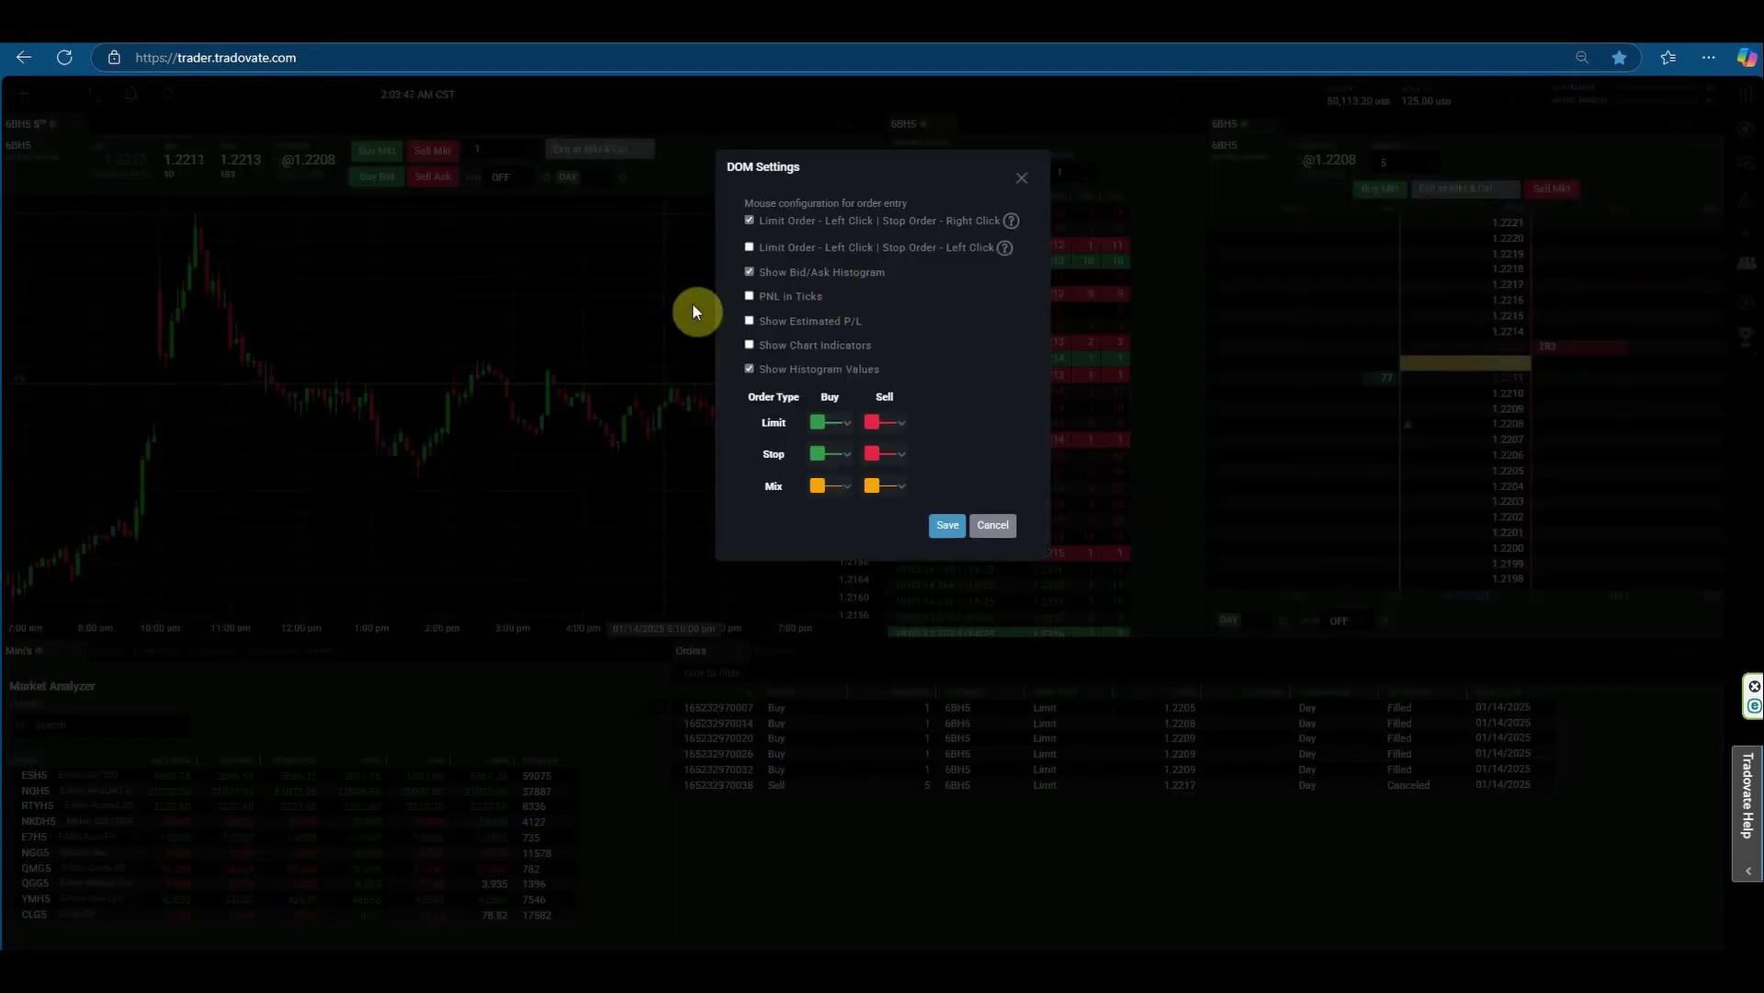
{"action": "left_click", "coordinate": [749, 296]}
{"action": "left_click", "coordinate": [950, 528]}
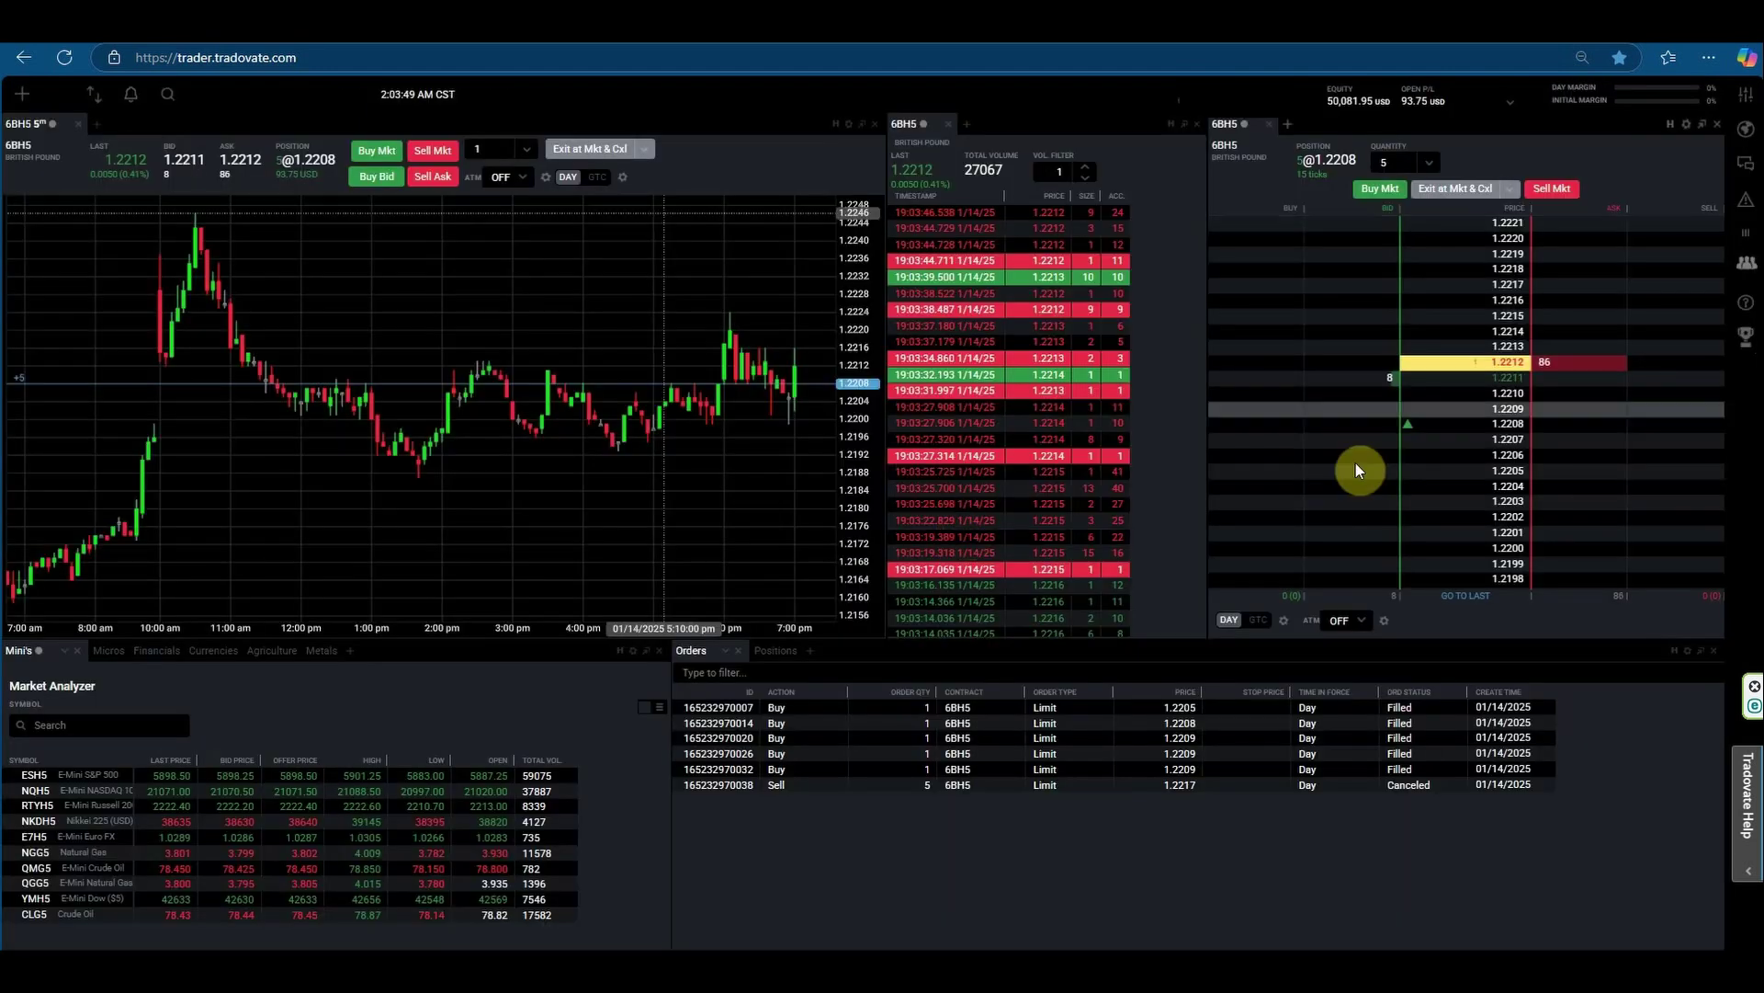
{"action": "scroll", "coordinate": [1645, 262], "scroll_direction": "down", "scroll_amount": 4}
{"action": "scroll", "coordinate": [1643, 261], "scroll_direction": "up", "scroll_amount": 4}
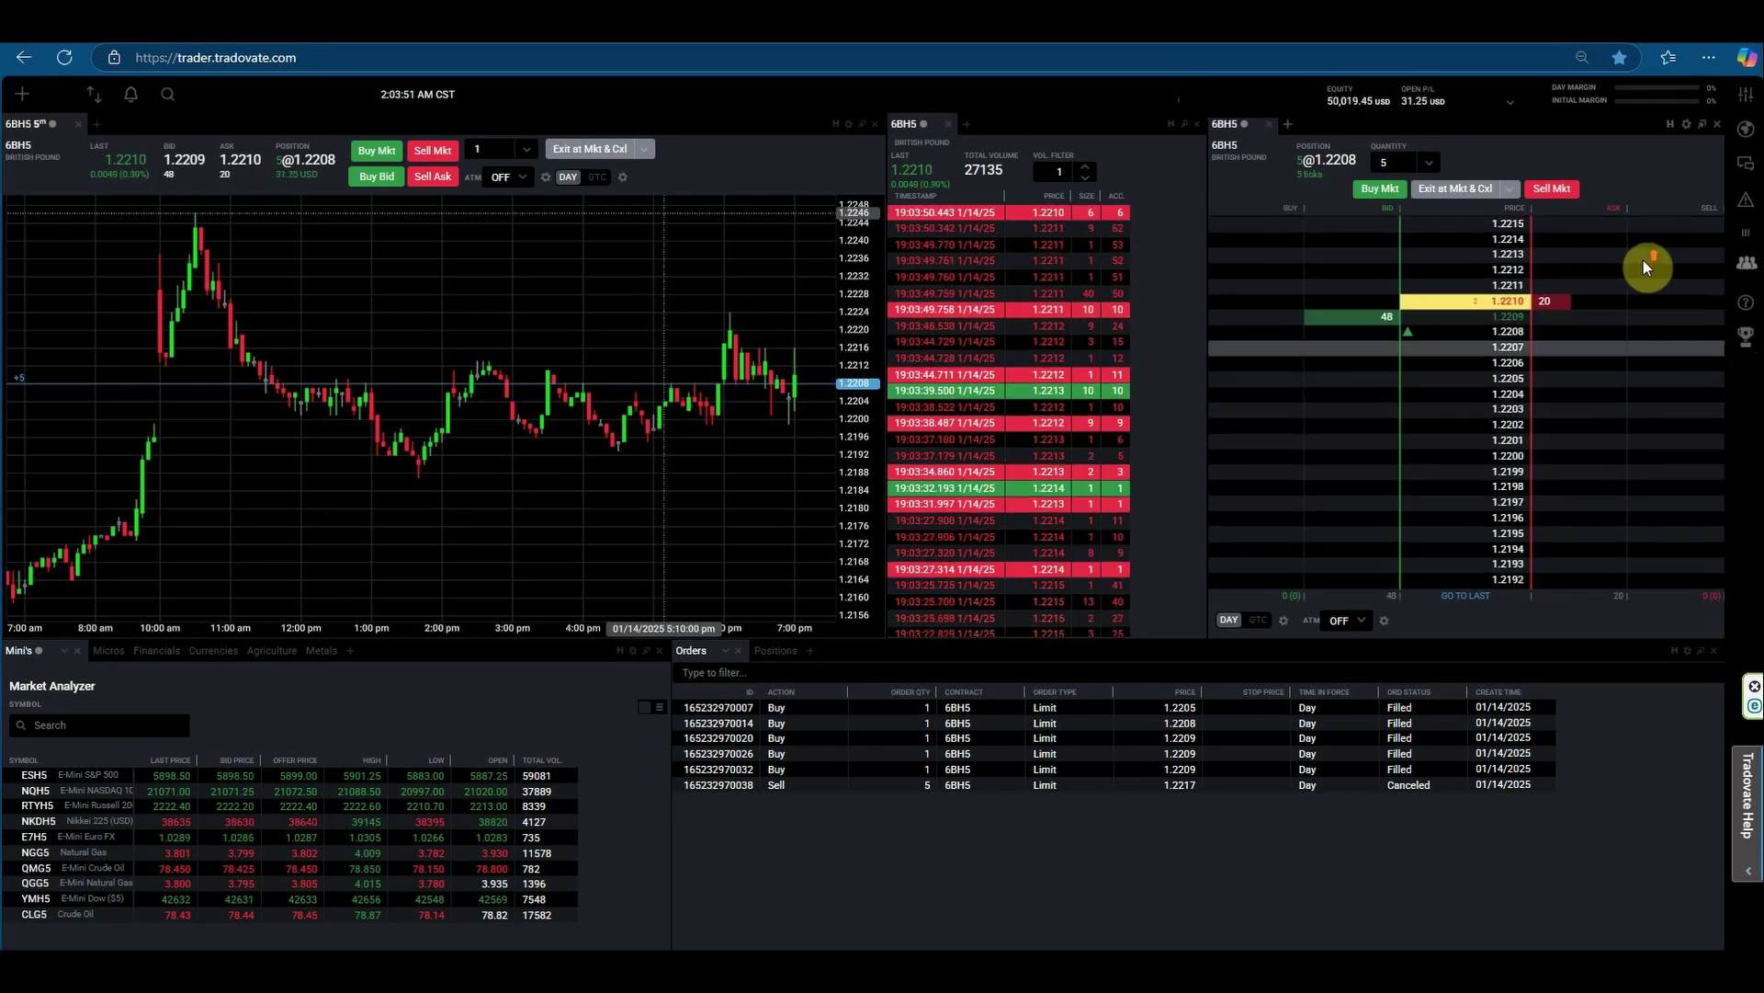
Step: Enable Show Estimated P/L in the DOM settings and save
{"action": "left_click", "coordinate": [1686, 123]}
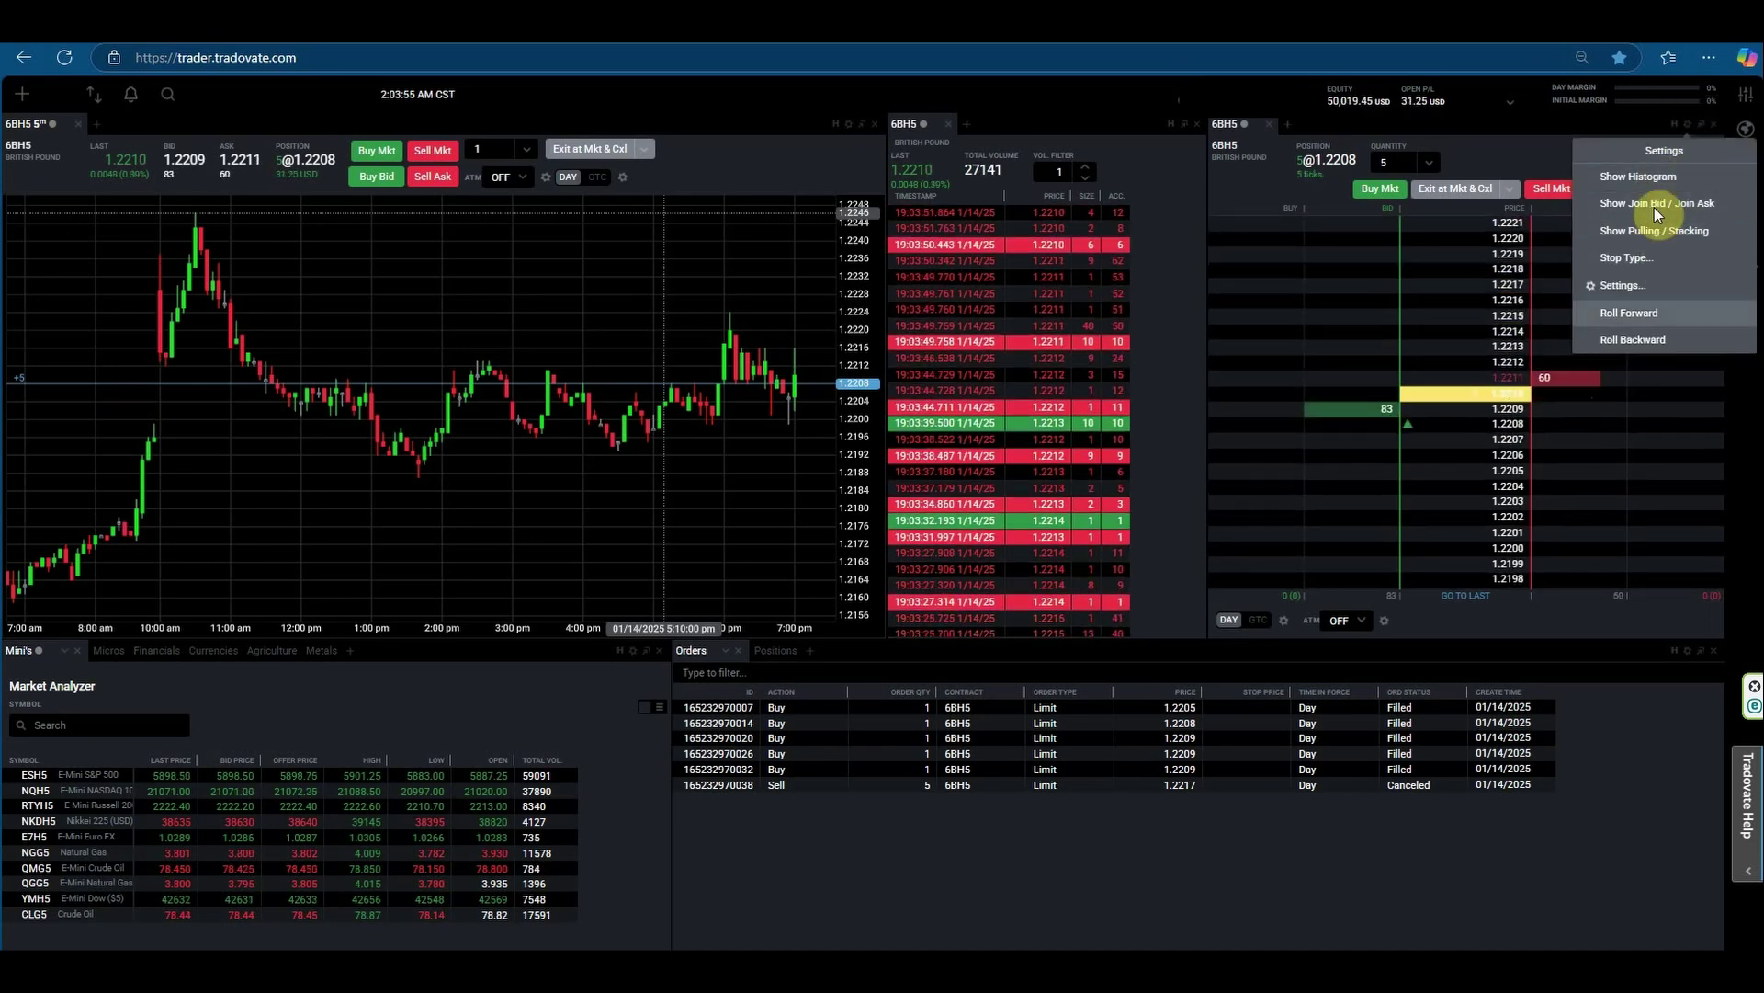
{"action": "left_click", "coordinate": [1640, 285]}
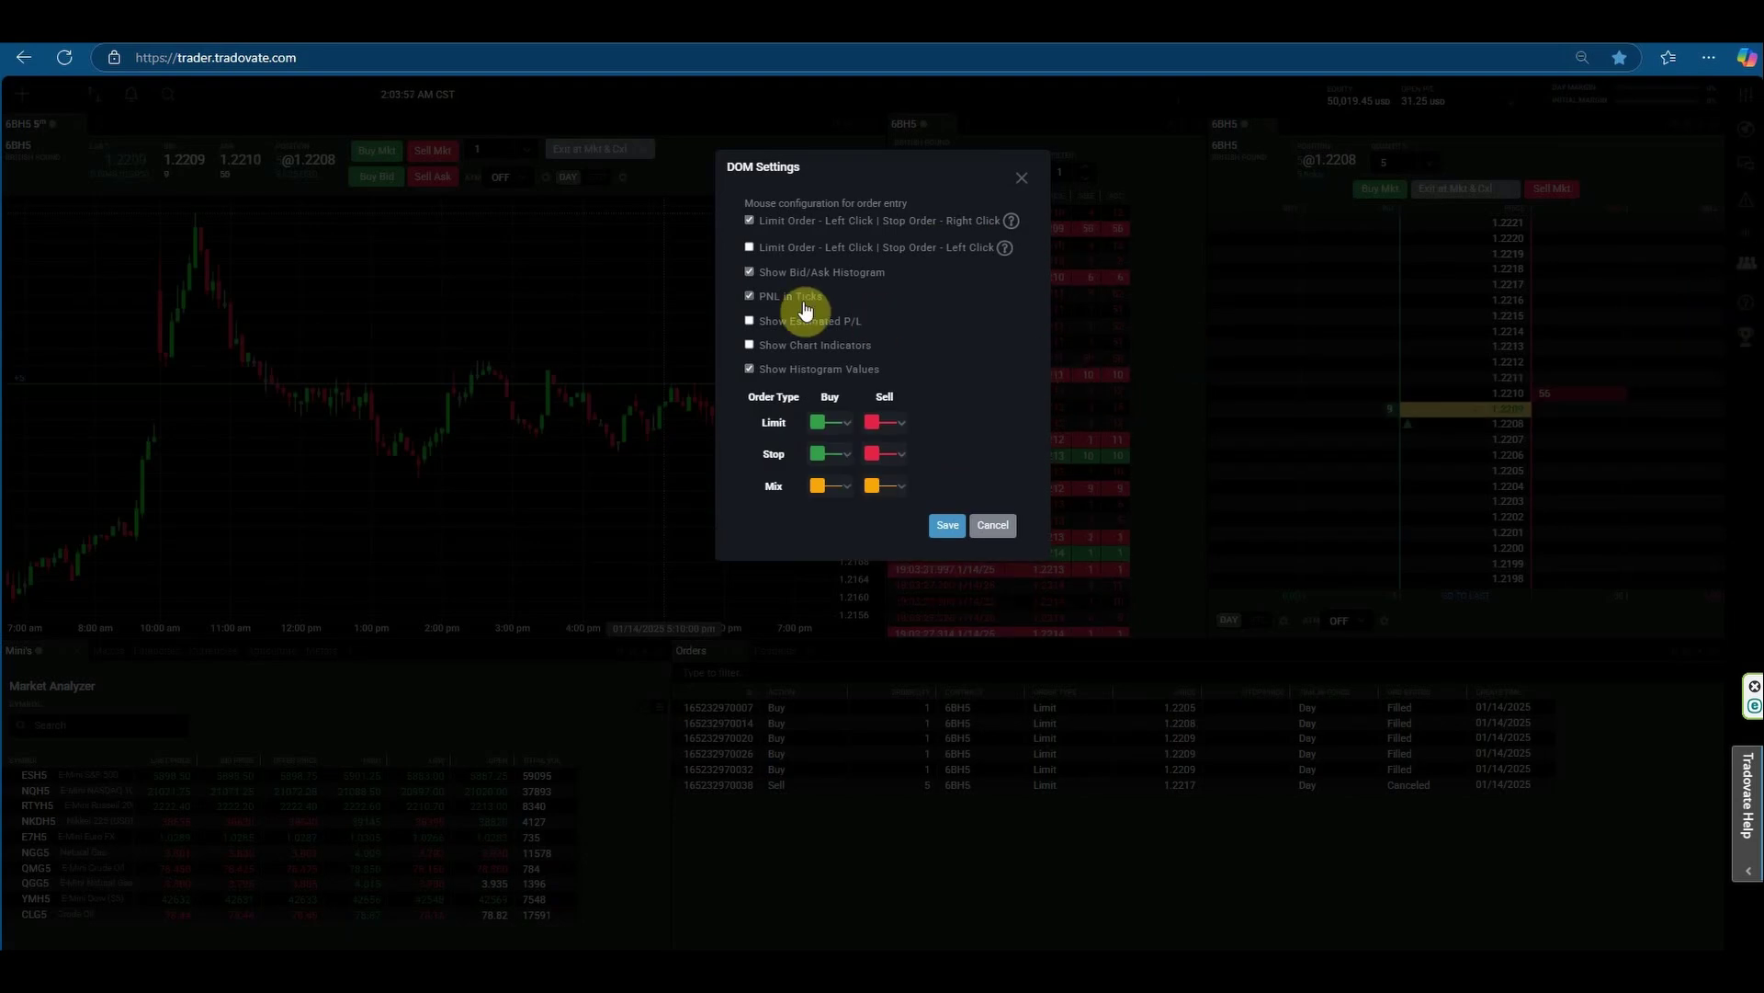
{"action": "left_click", "coordinate": [750, 321]}
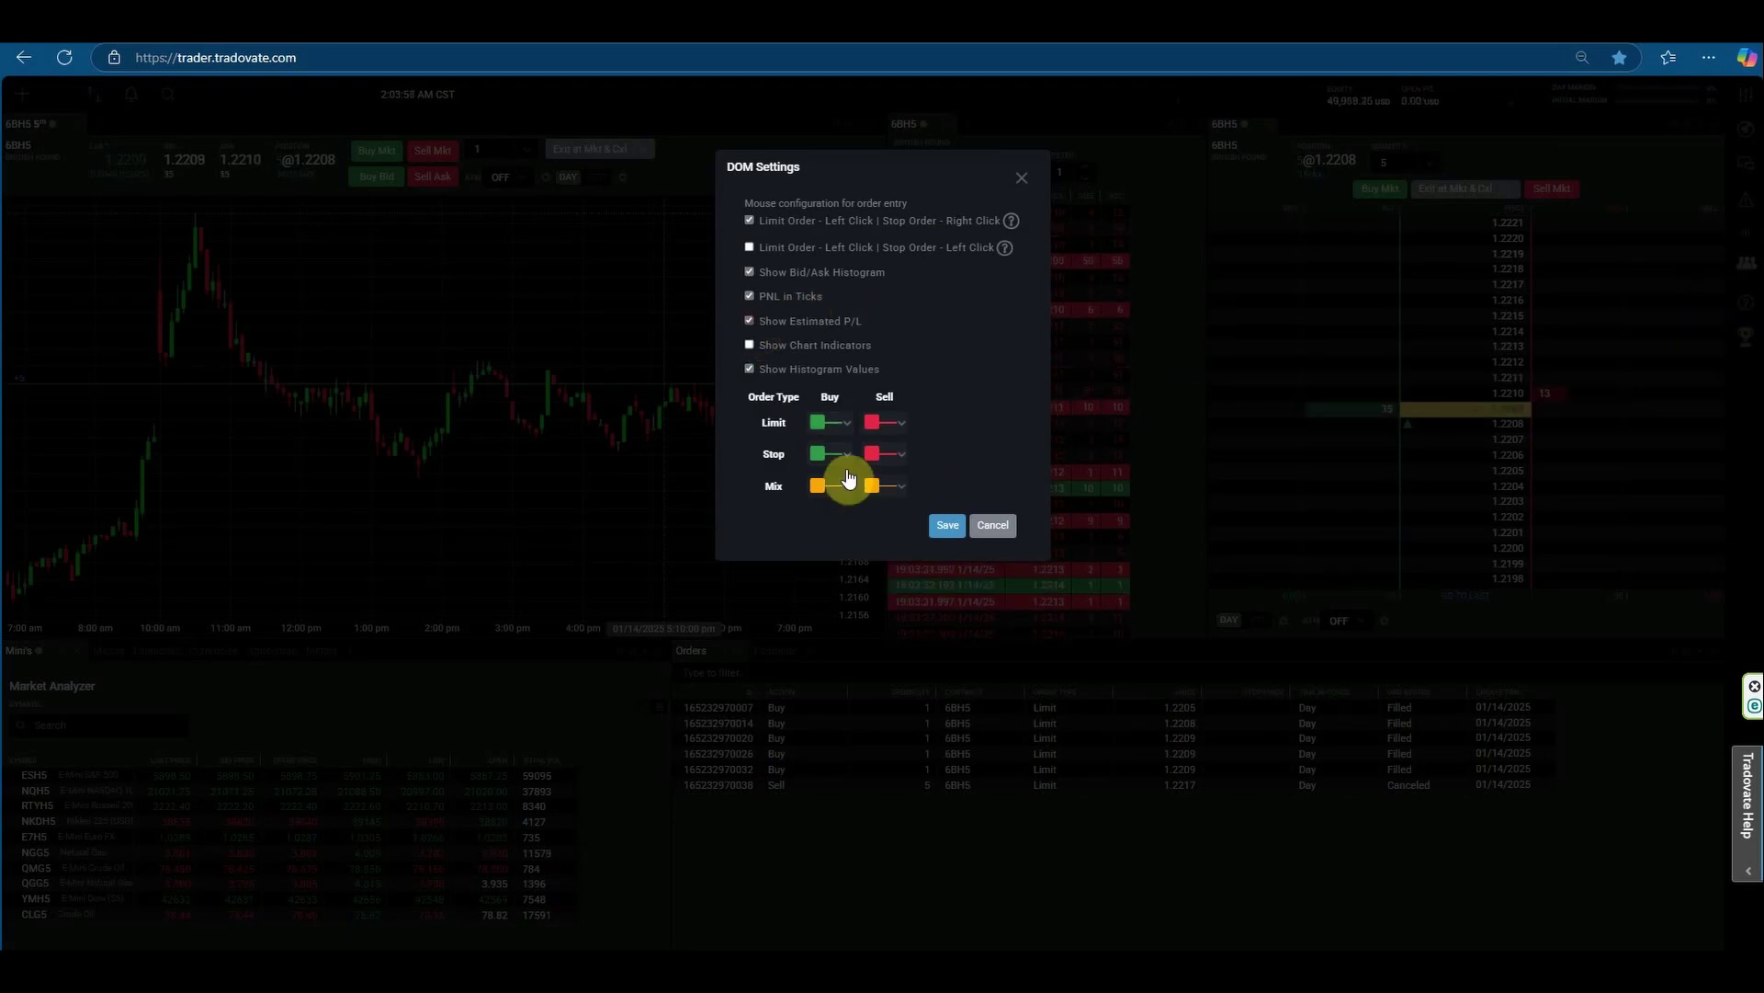
{"action": "left_click", "coordinate": [947, 525]}
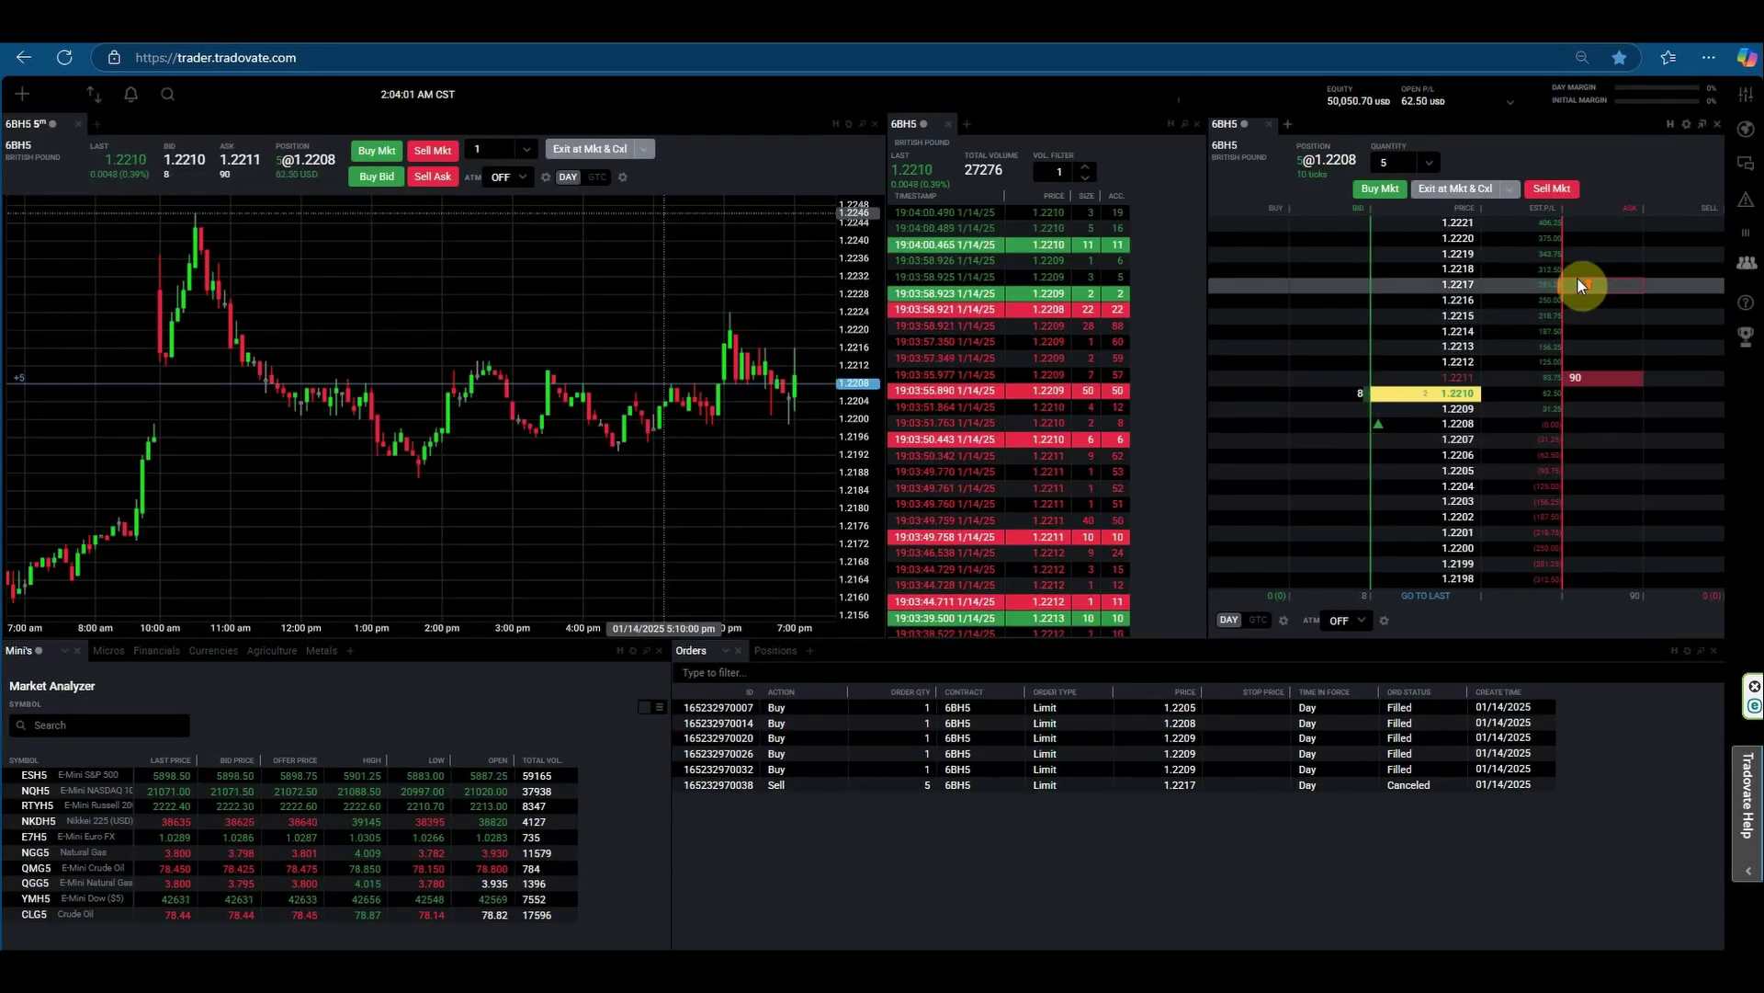
{"action": "scroll", "coordinate": [1581, 285], "scroll_direction": "up", "scroll_amount": 5}
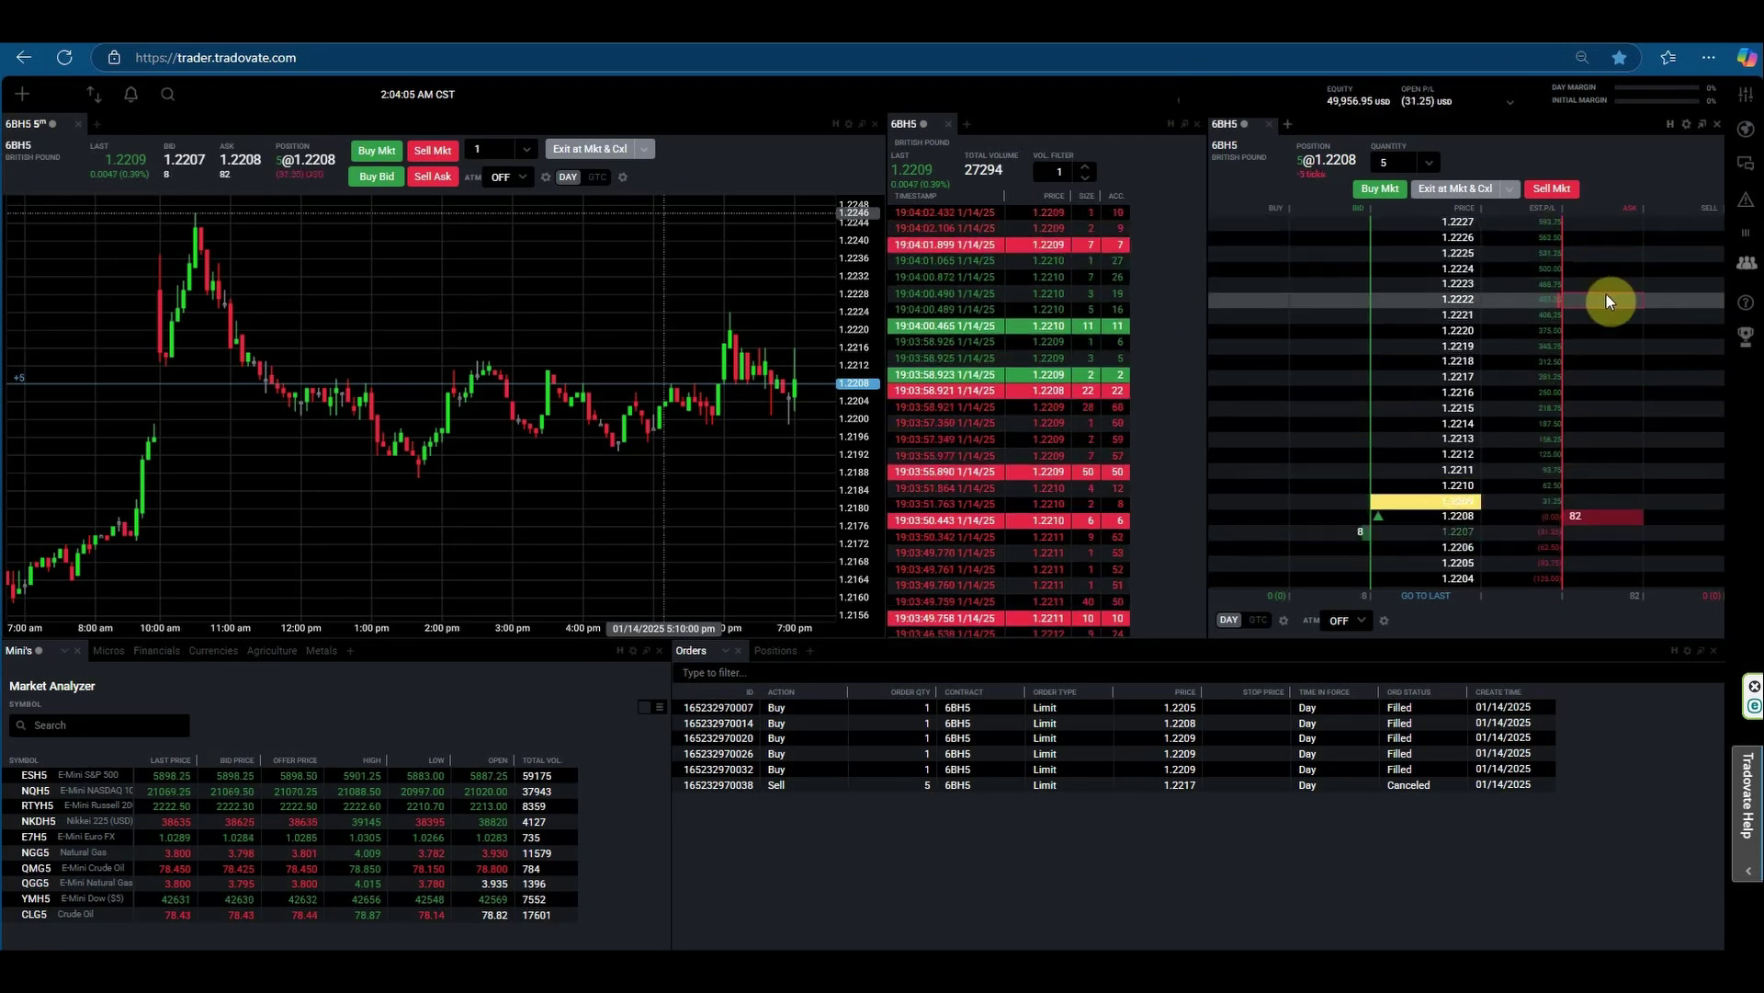
{"action": "scroll", "coordinate": [1606, 294], "scroll_direction": "up", "scroll_amount": 5}
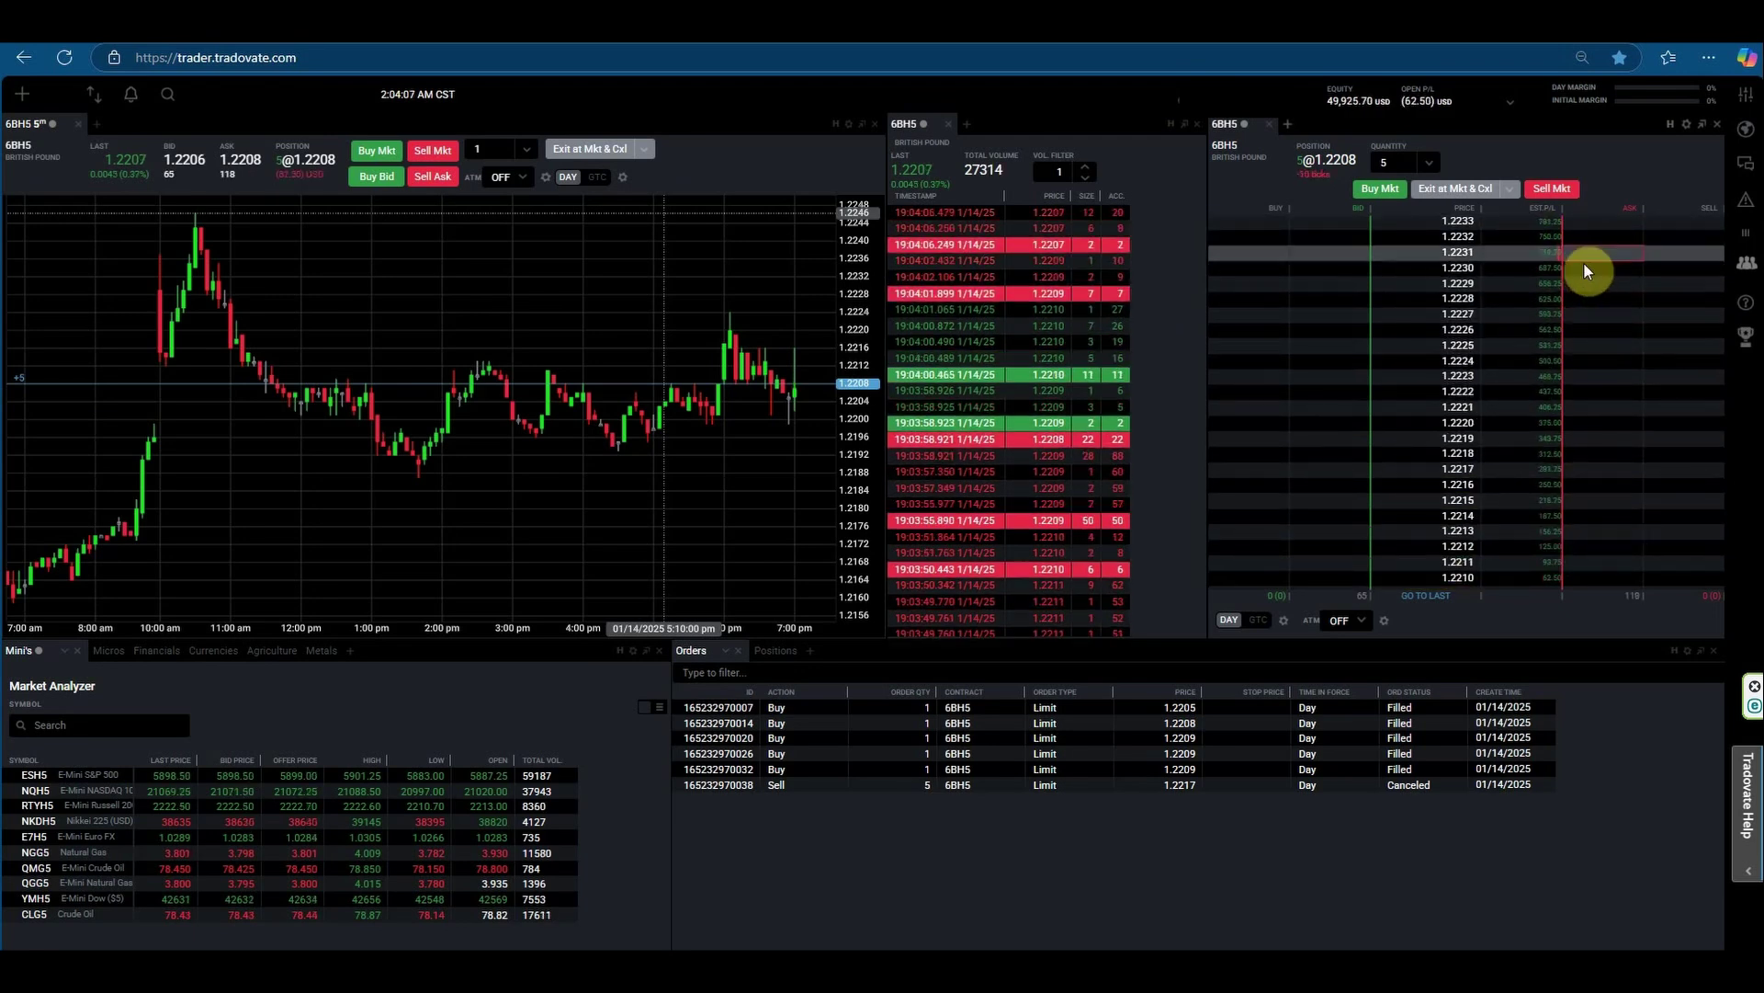
{"action": "scroll", "coordinate": [1575, 237], "scroll_direction": "down", "scroll_amount": 5}
{"action": "scroll", "coordinate": [1585, 368], "scroll_direction": "down", "scroll_amount": 5}
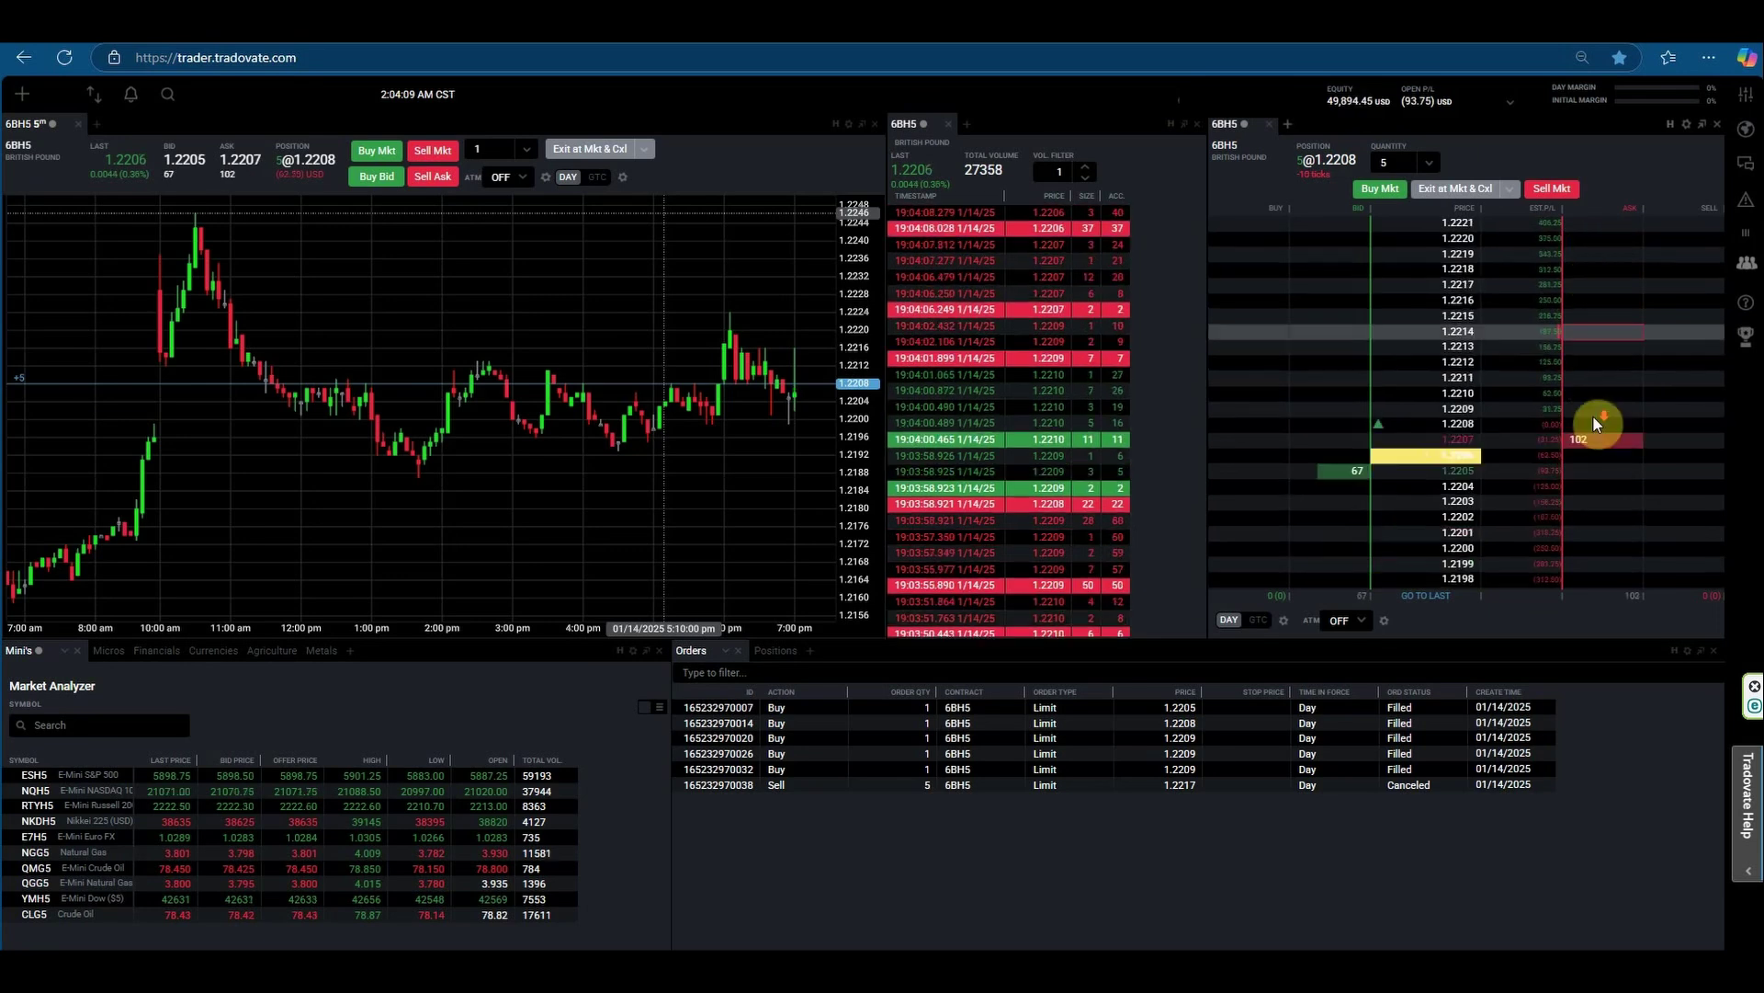
{"action": "scroll", "coordinate": [1616, 386], "scroll_direction": "down", "scroll_amount": 5}
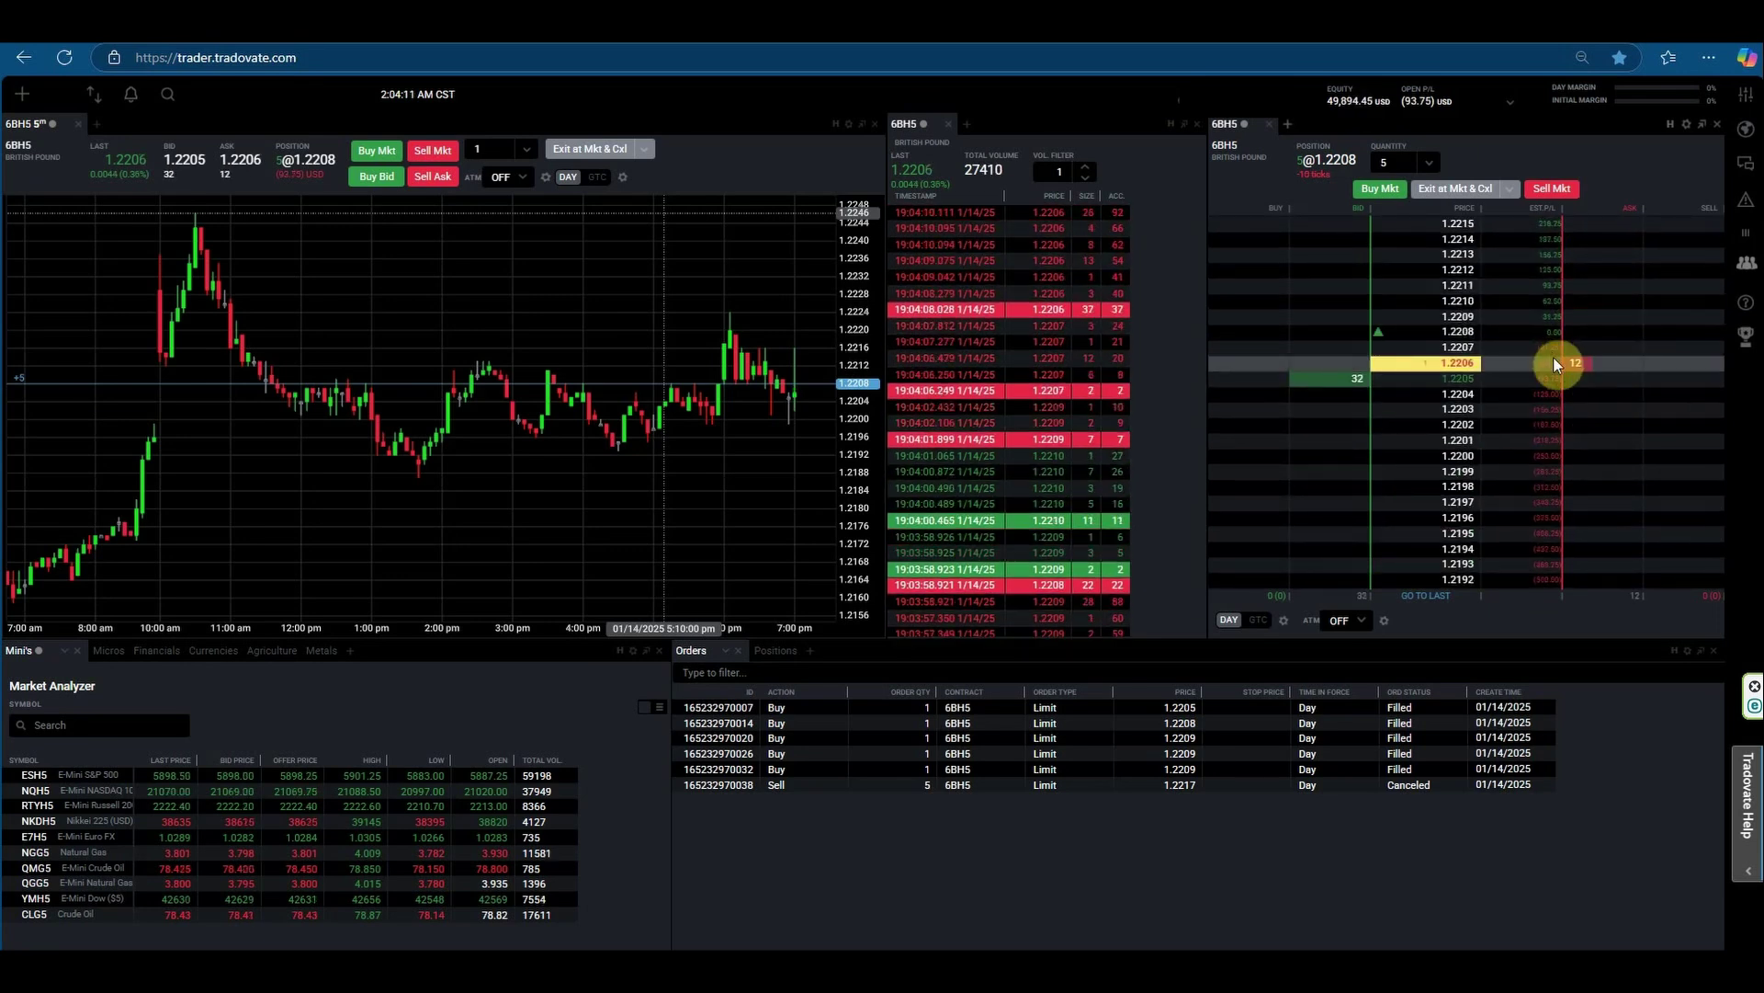
{"action": "scroll", "coordinate": [1556, 357], "scroll_direction": "up", "scroll_amount": 5}
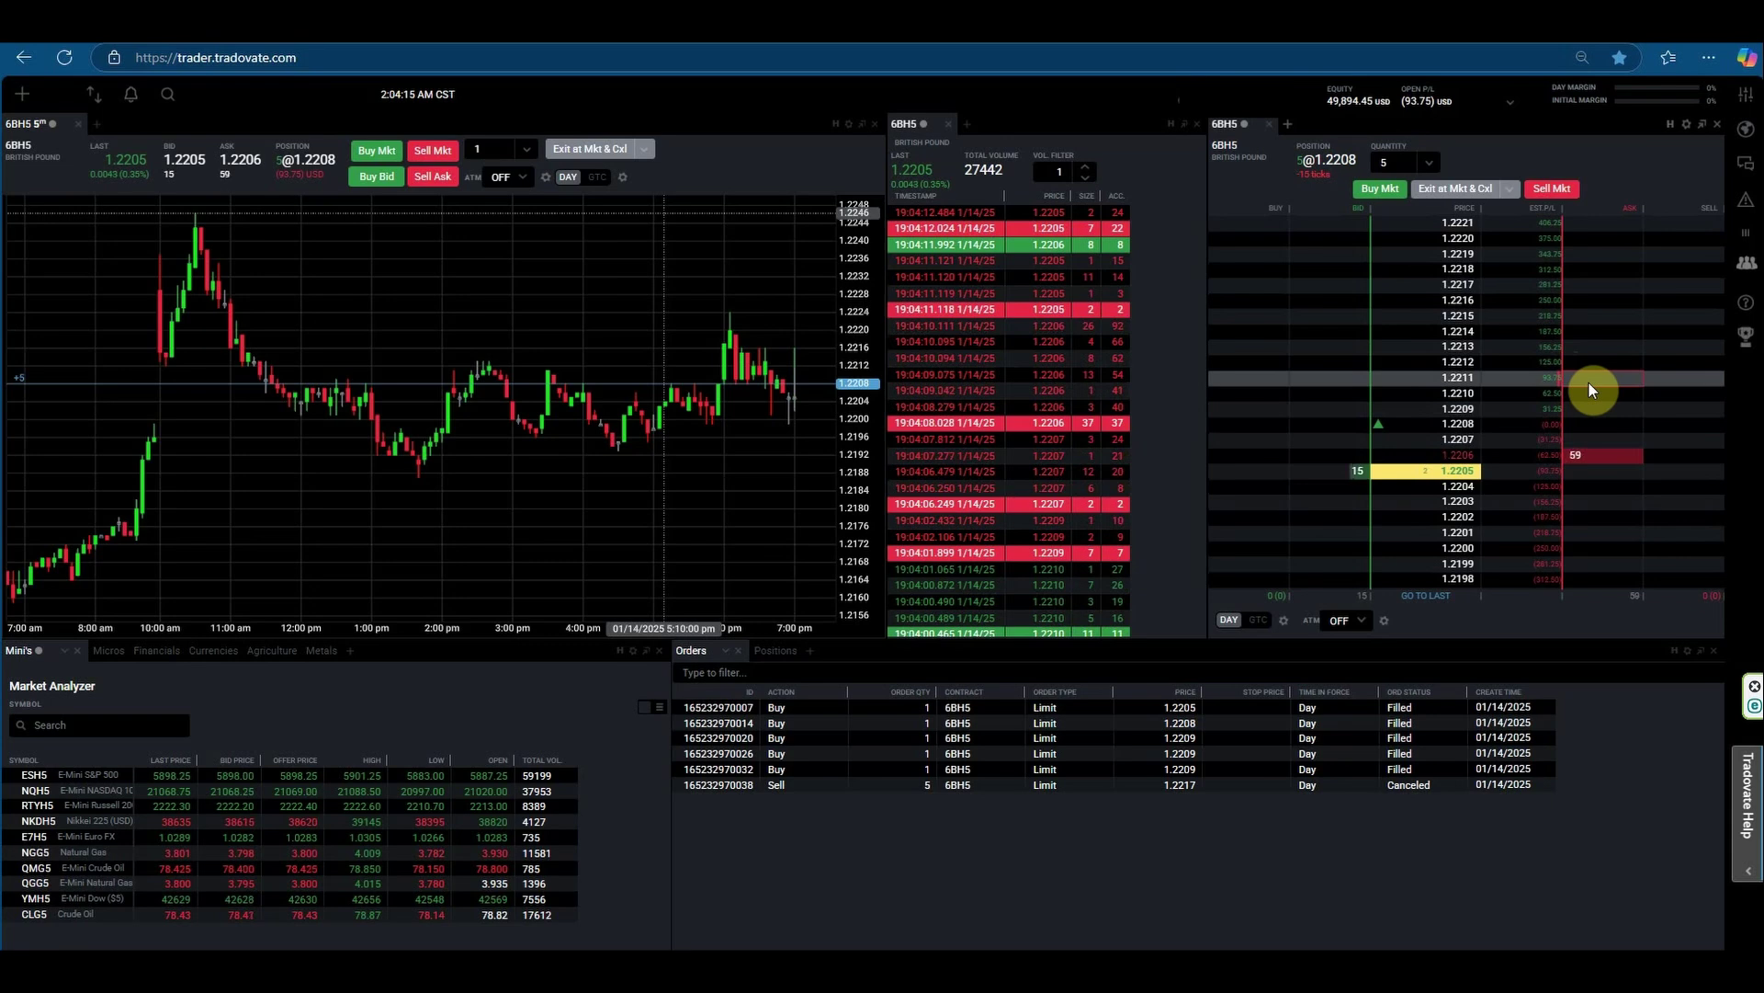
{"action": "left_click", "coordinate": [1590, 382]}
{"action": "left_click", "coordinate": [1636, 347]}
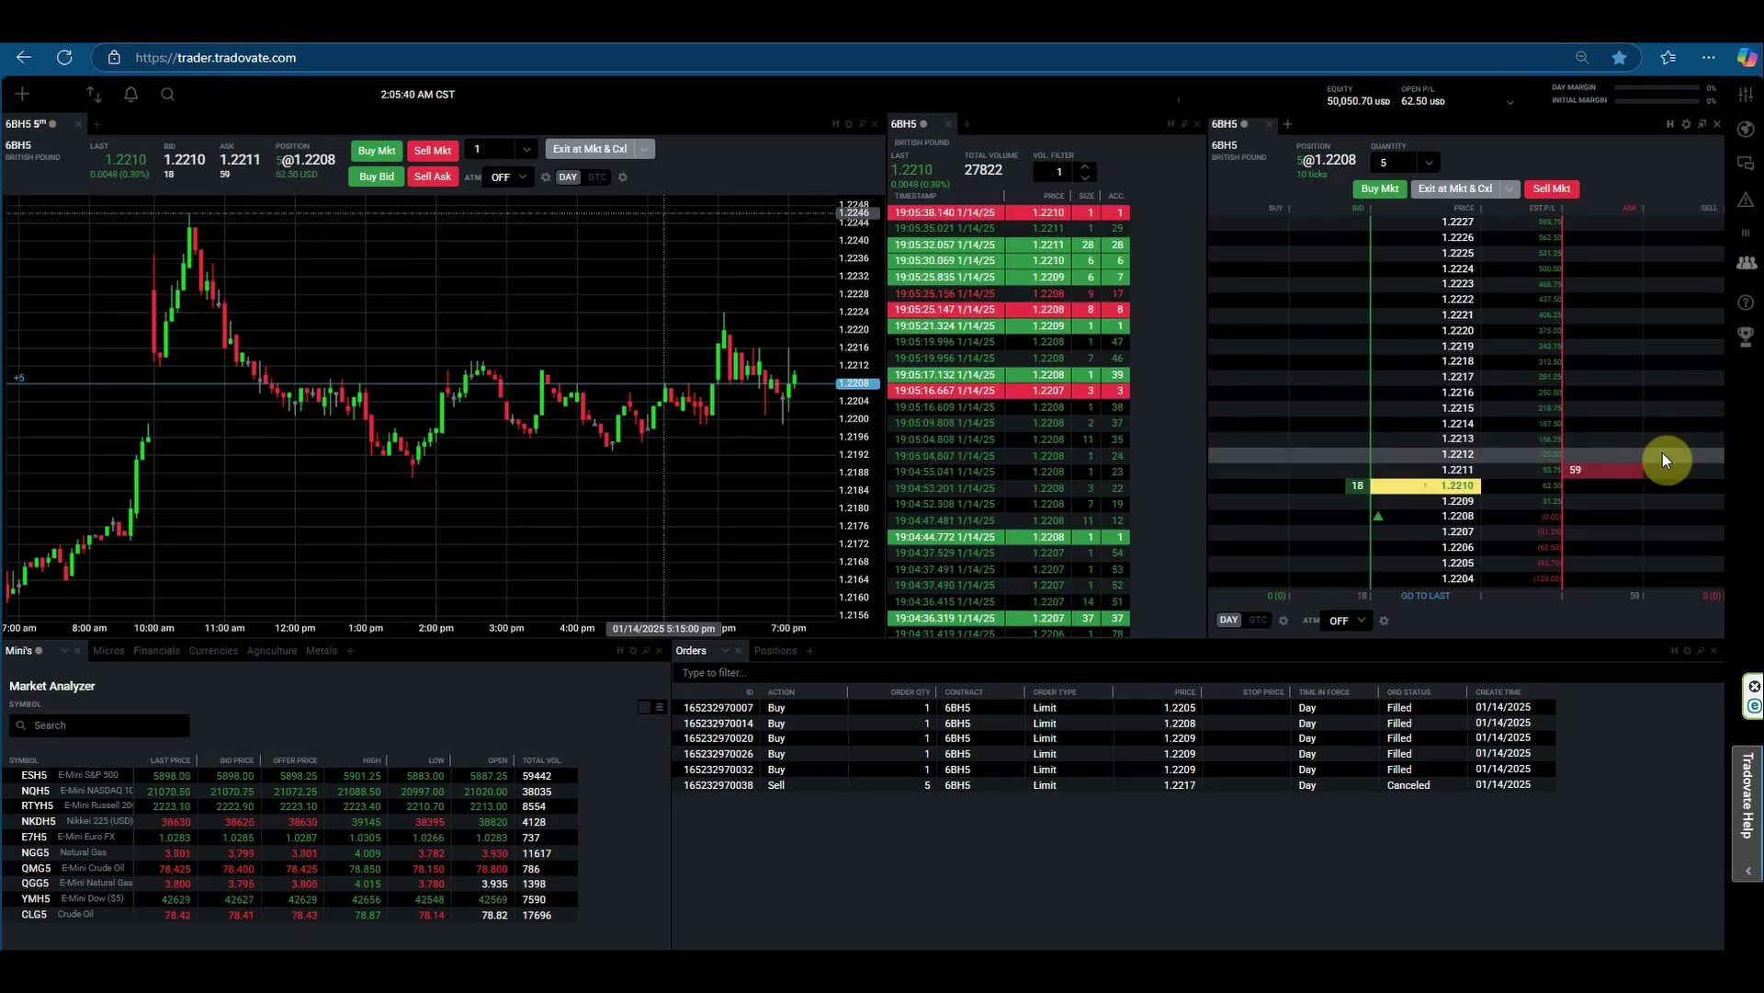
Step: Cancel the 1.2212 sell, then sell five 6BH5 contracts with a limit at 1.2213
{"action": "left_click", "coordinate": [1597, 459]}
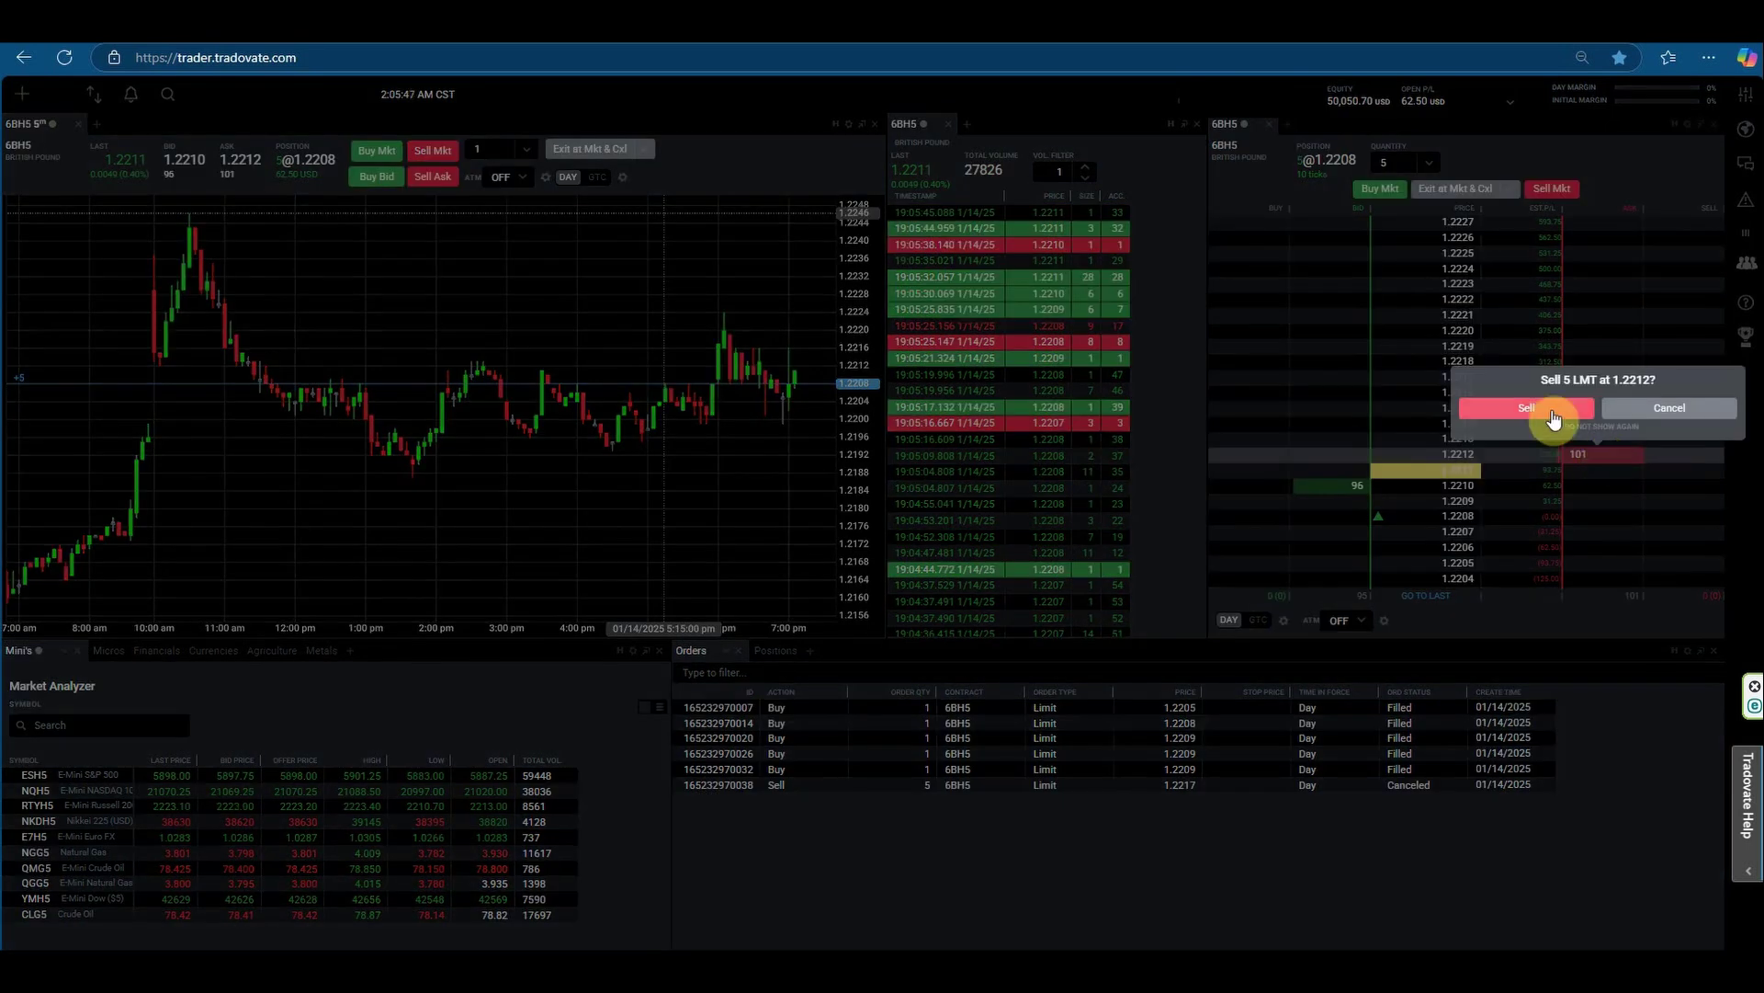
{"action": "left_click", "coordinate": [1625, 408]}
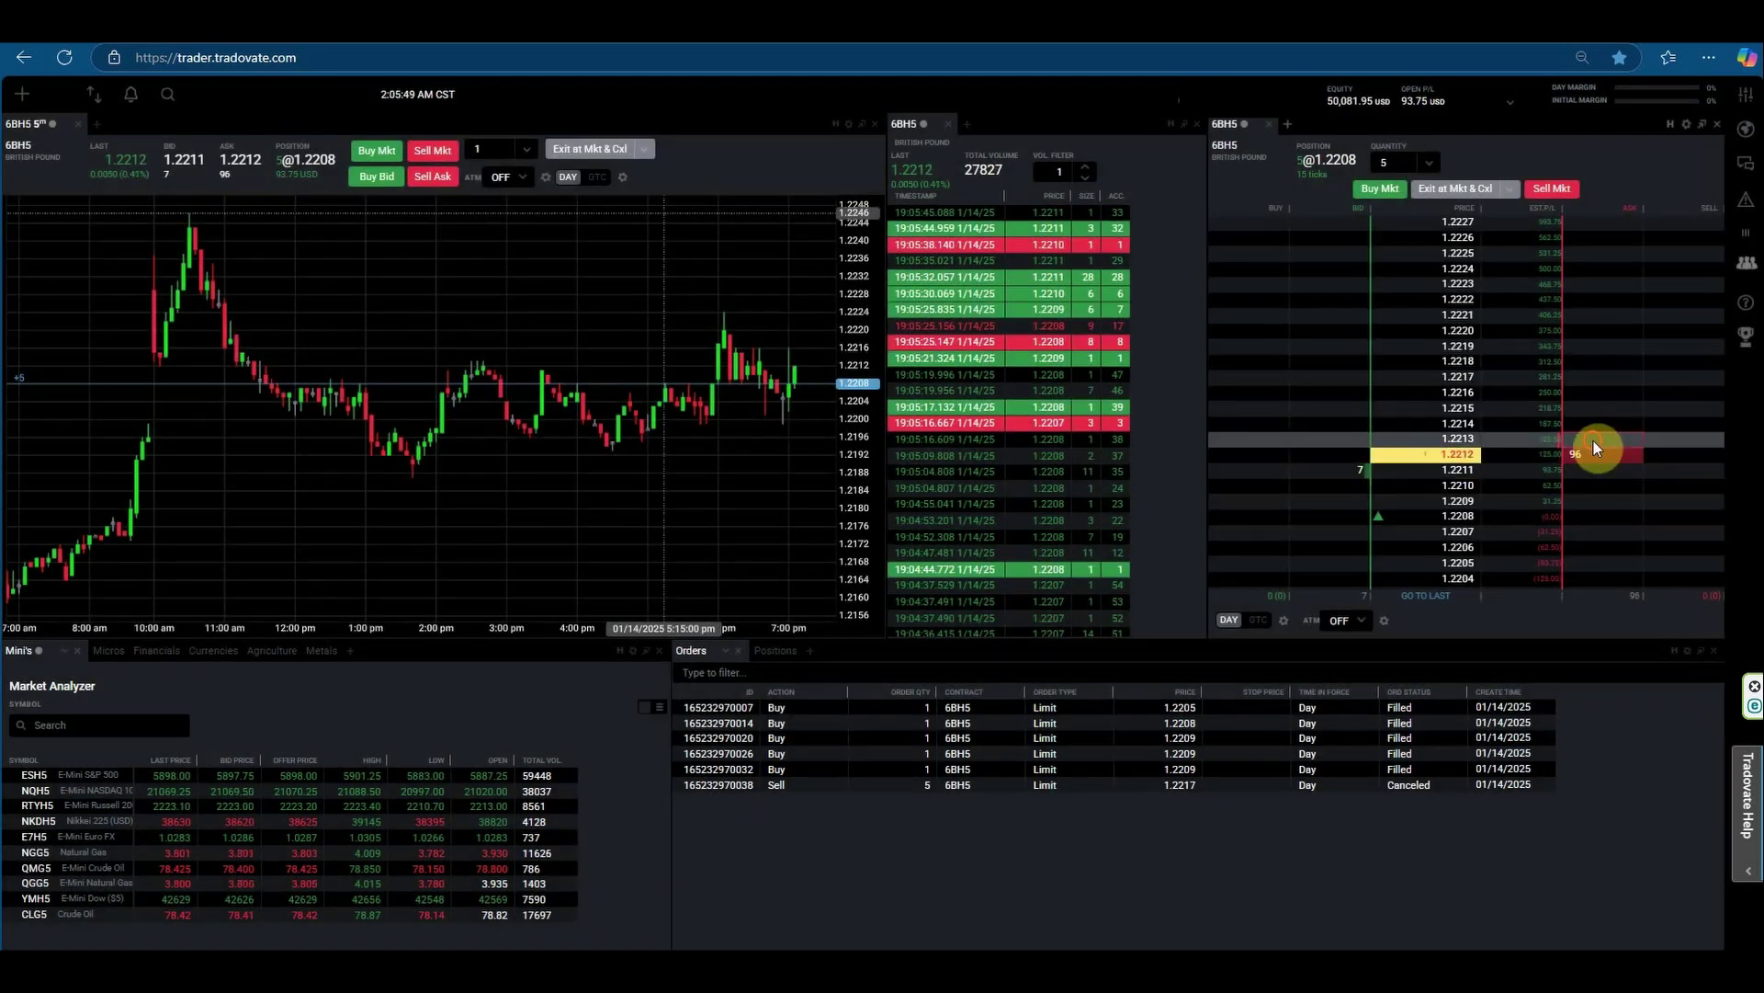
{"action": "left_click", "coordinate": [1594, 439]}
{"action": "left_click", "coordinate": [1544, 406]}
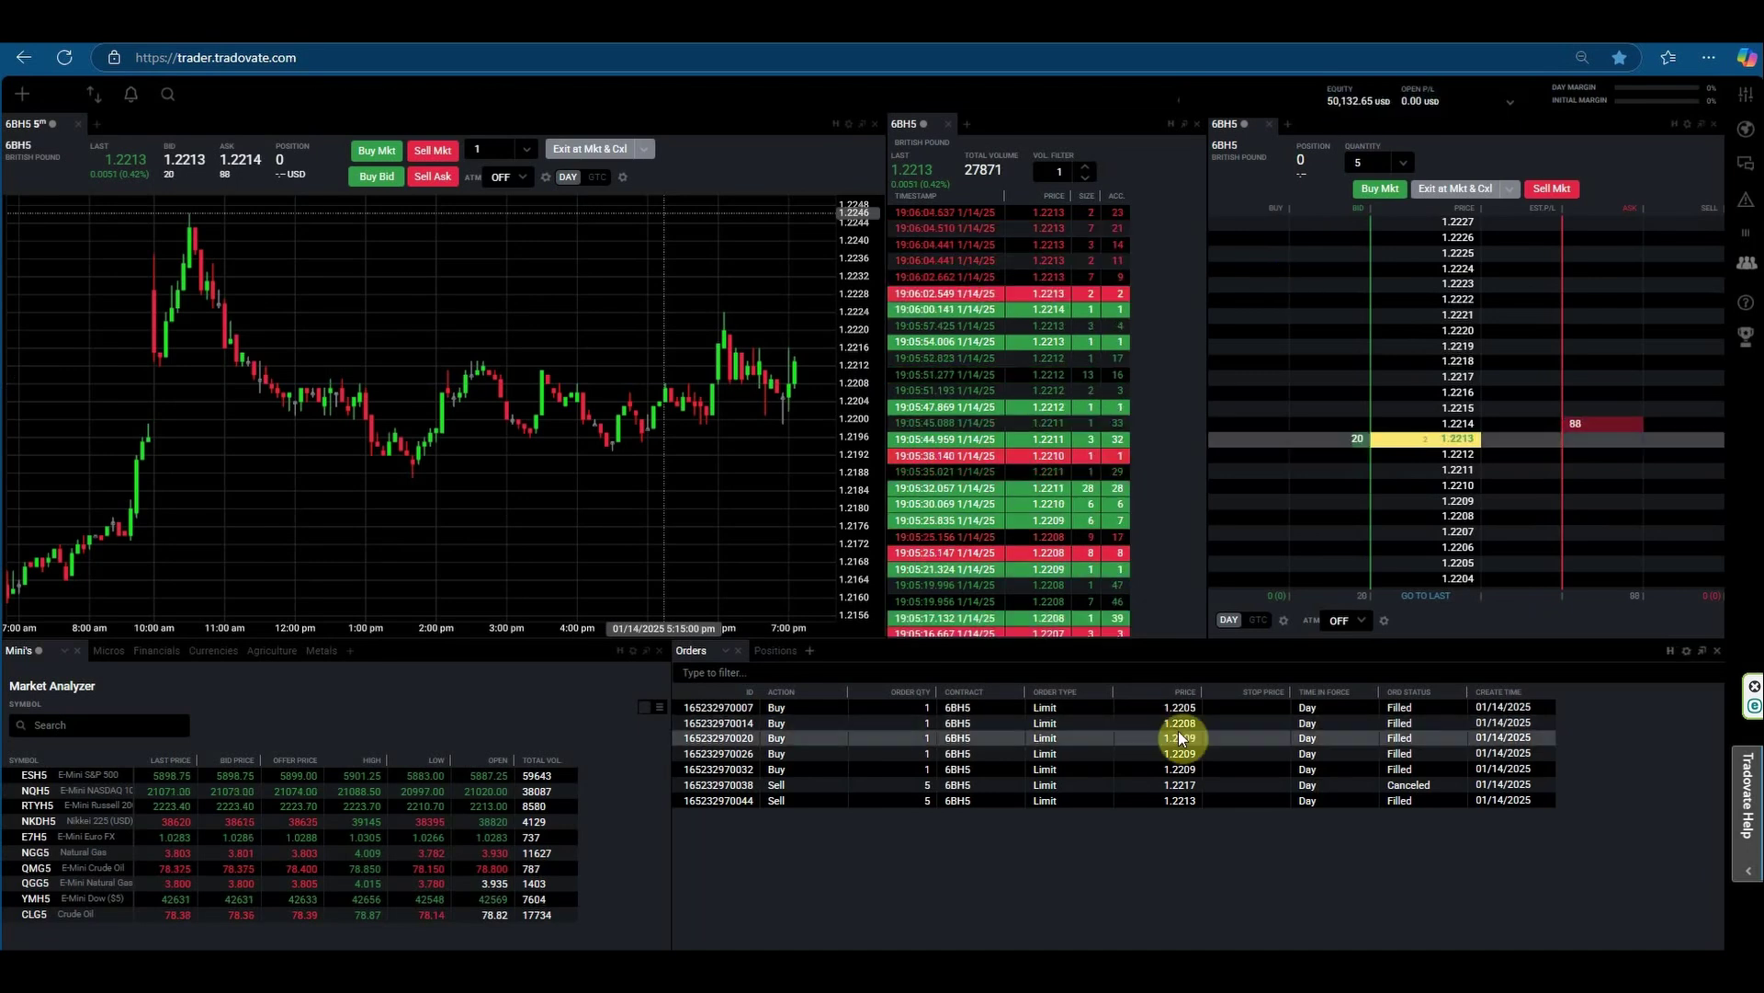
Step: Run Exit at MKT & Cxl on 6BH5 from the Positions list and confirm
{"action": "left_click", "coordinate": [783, 653]}
{"action": "left_click", "coordinate": [691, 650]}
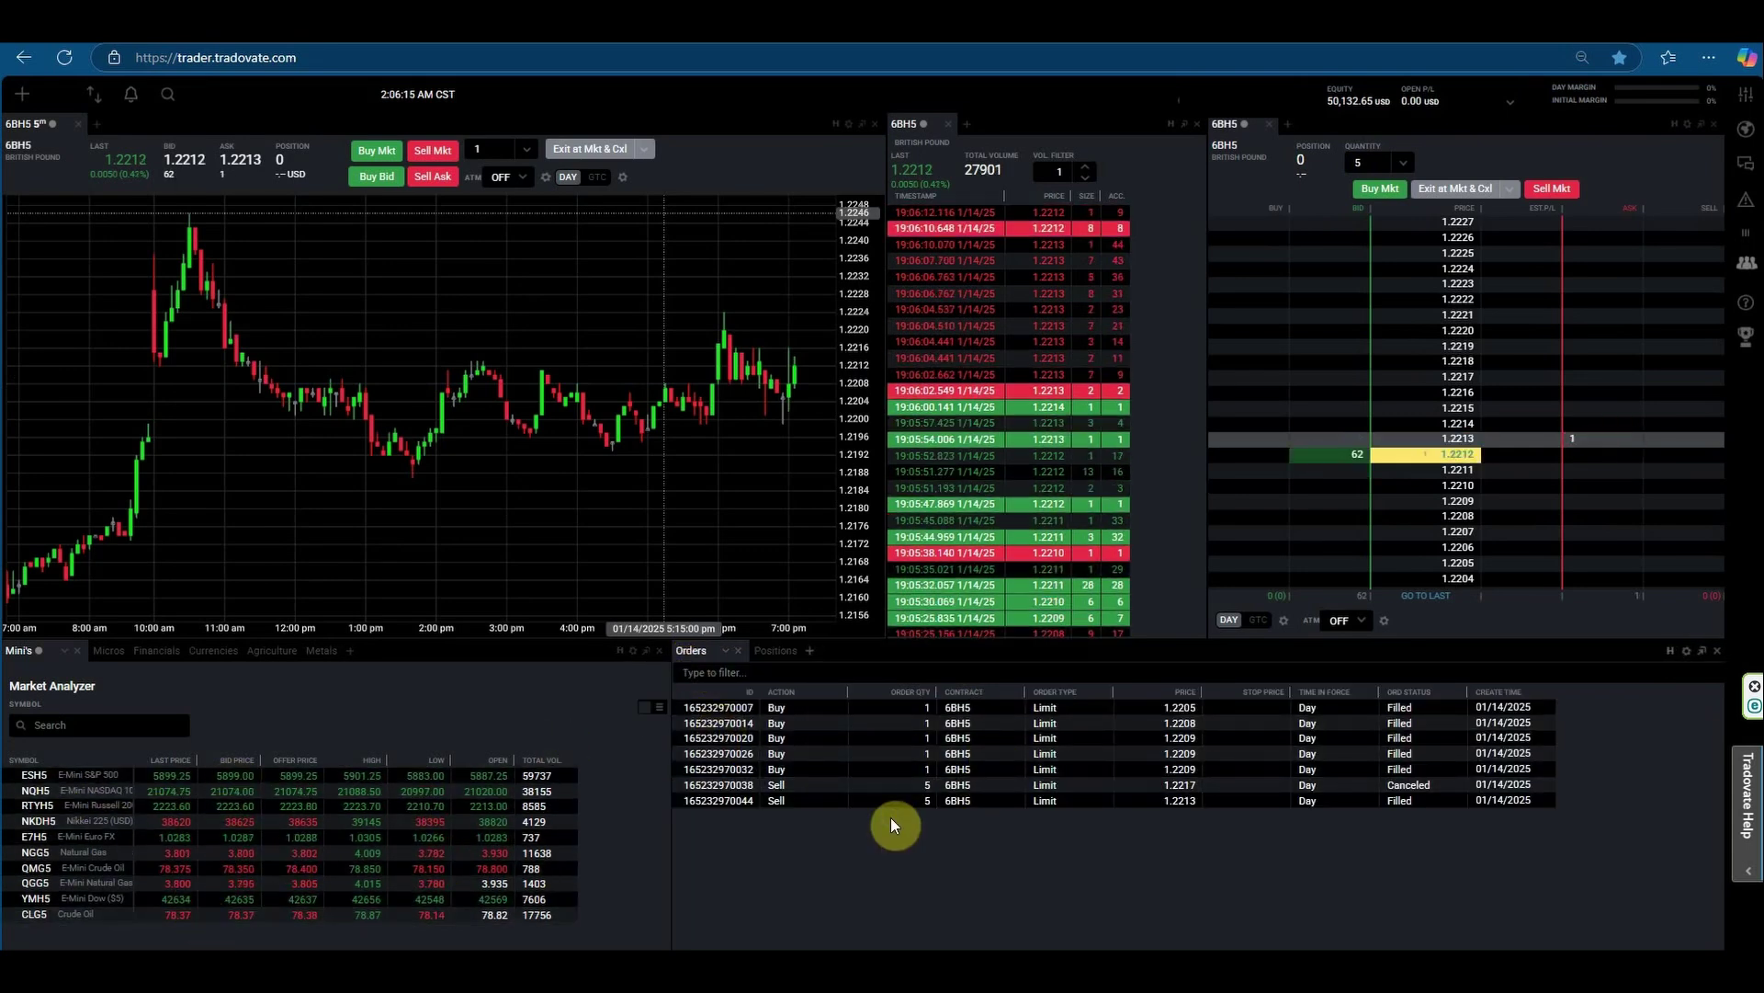
{"action": "left_click", "coordinate": [780, 658]}
{"action": "left_click", "coordinate": [726, 685]}
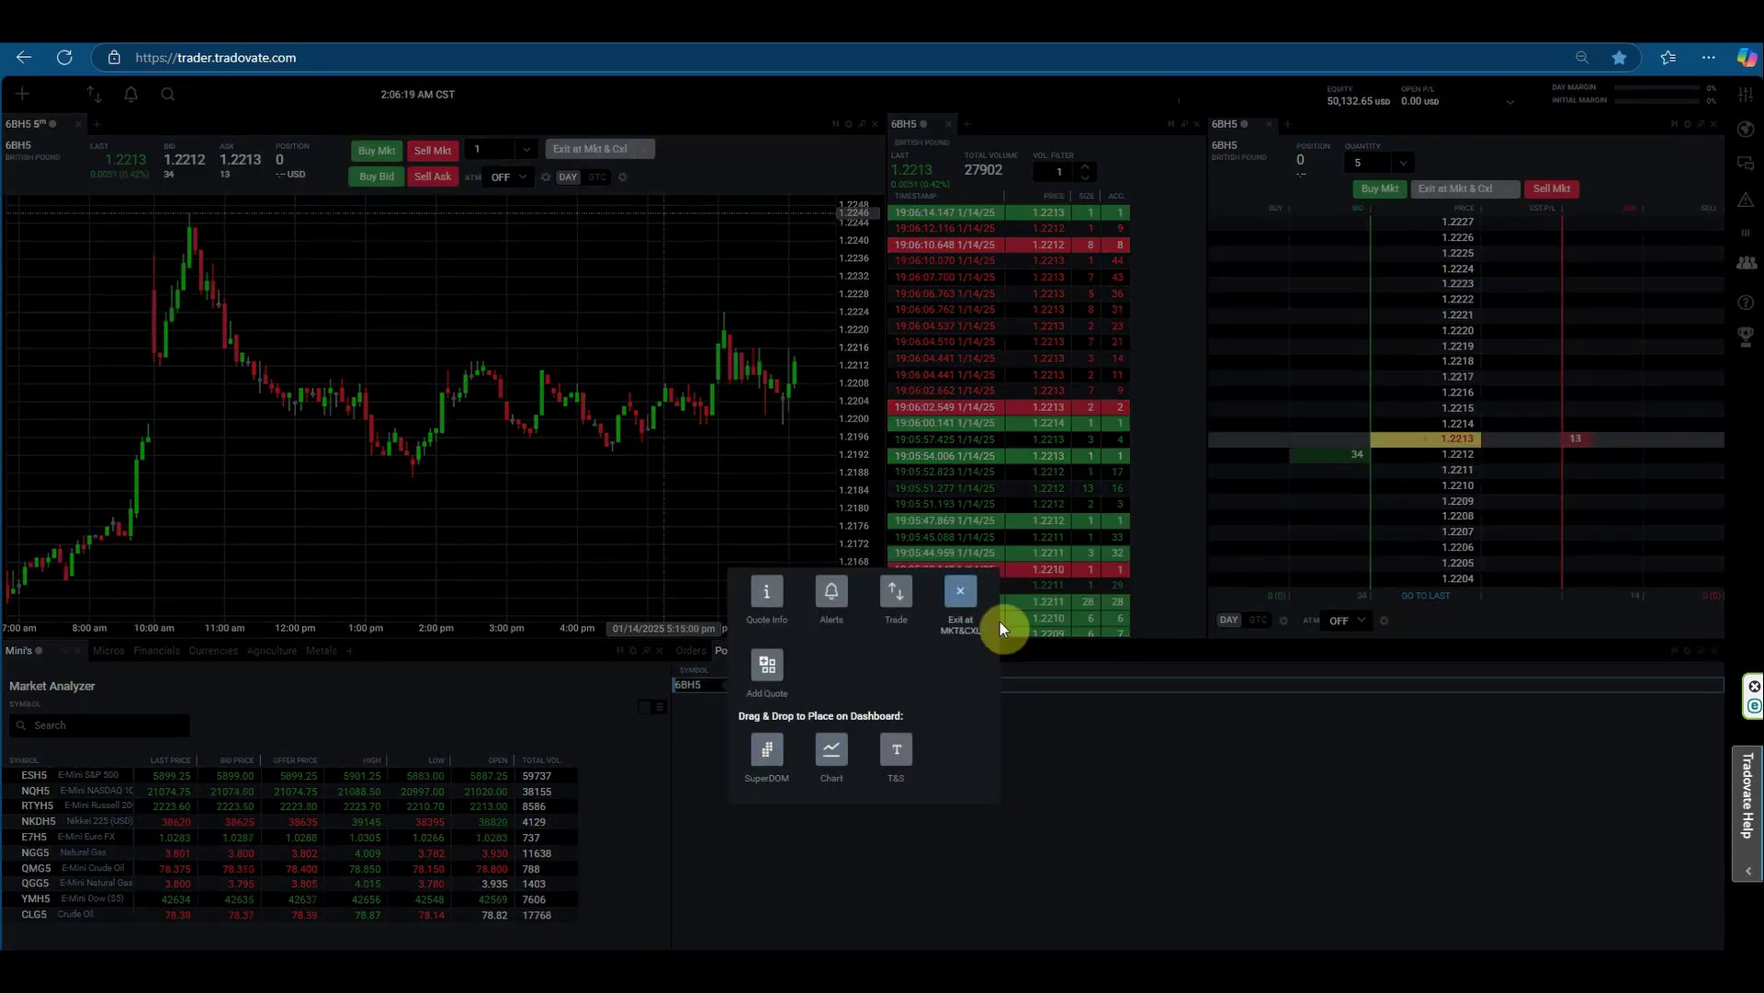
{"action": "left_click", "coordinate": [955, 598]}
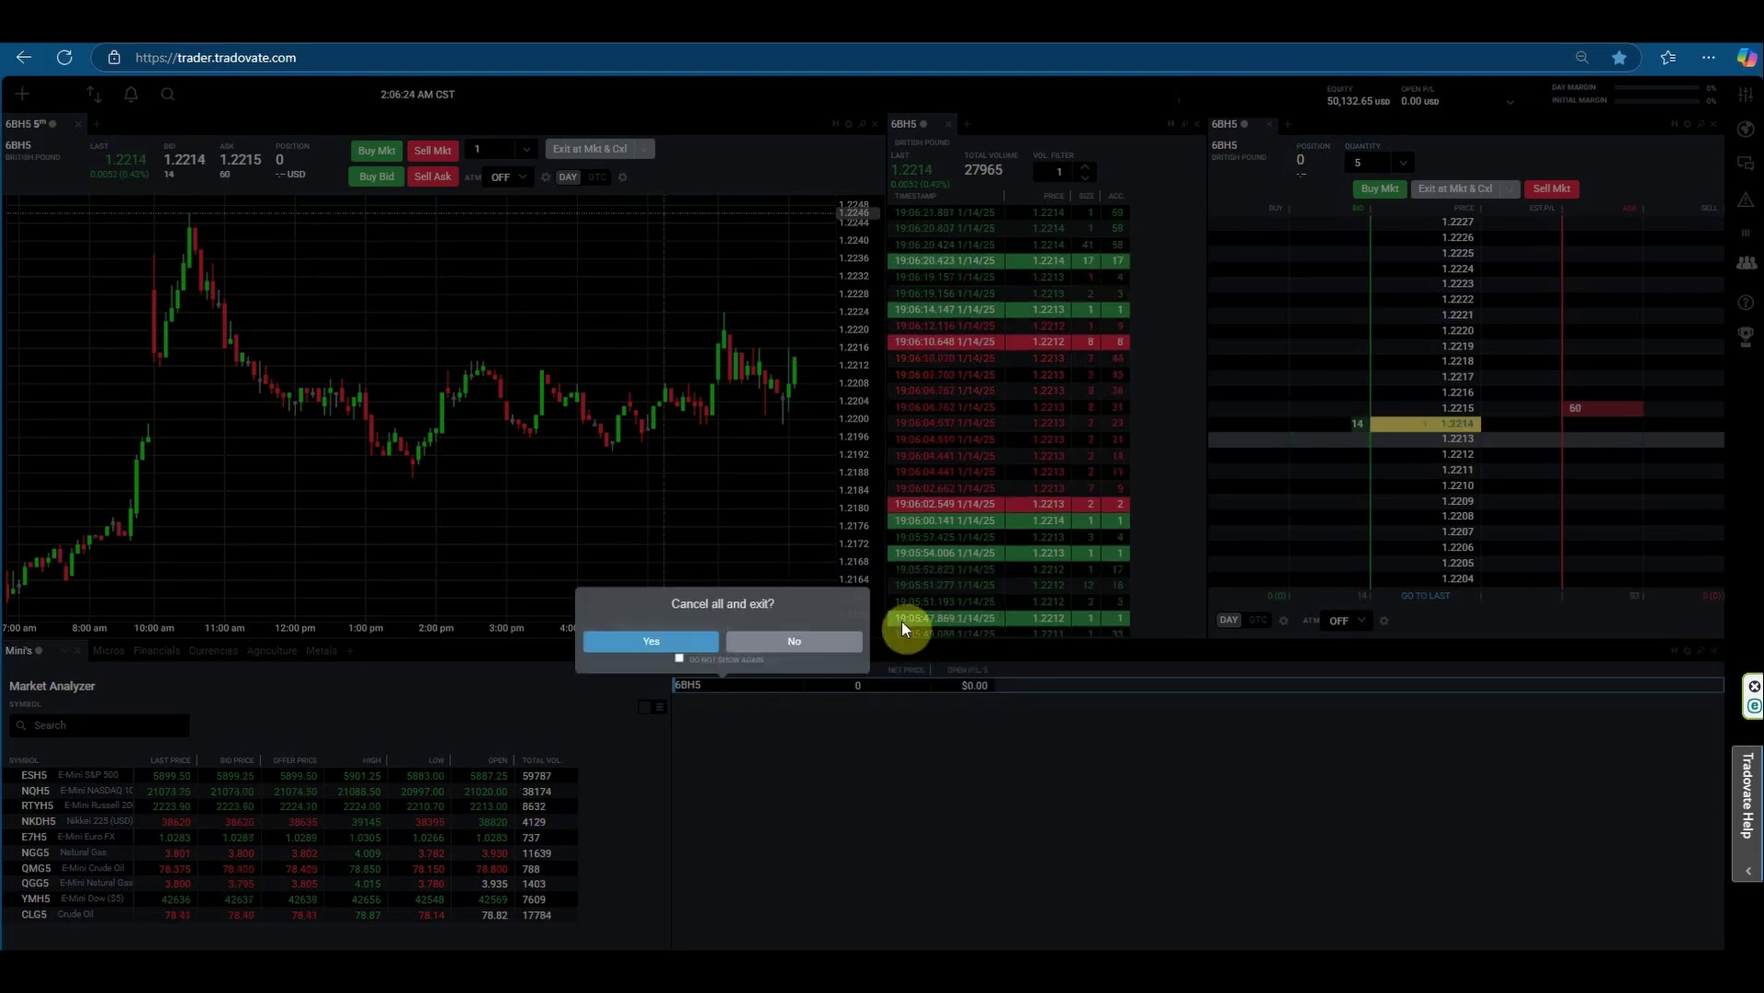
{"action": "left_click", "coordinate": [650, 641]}
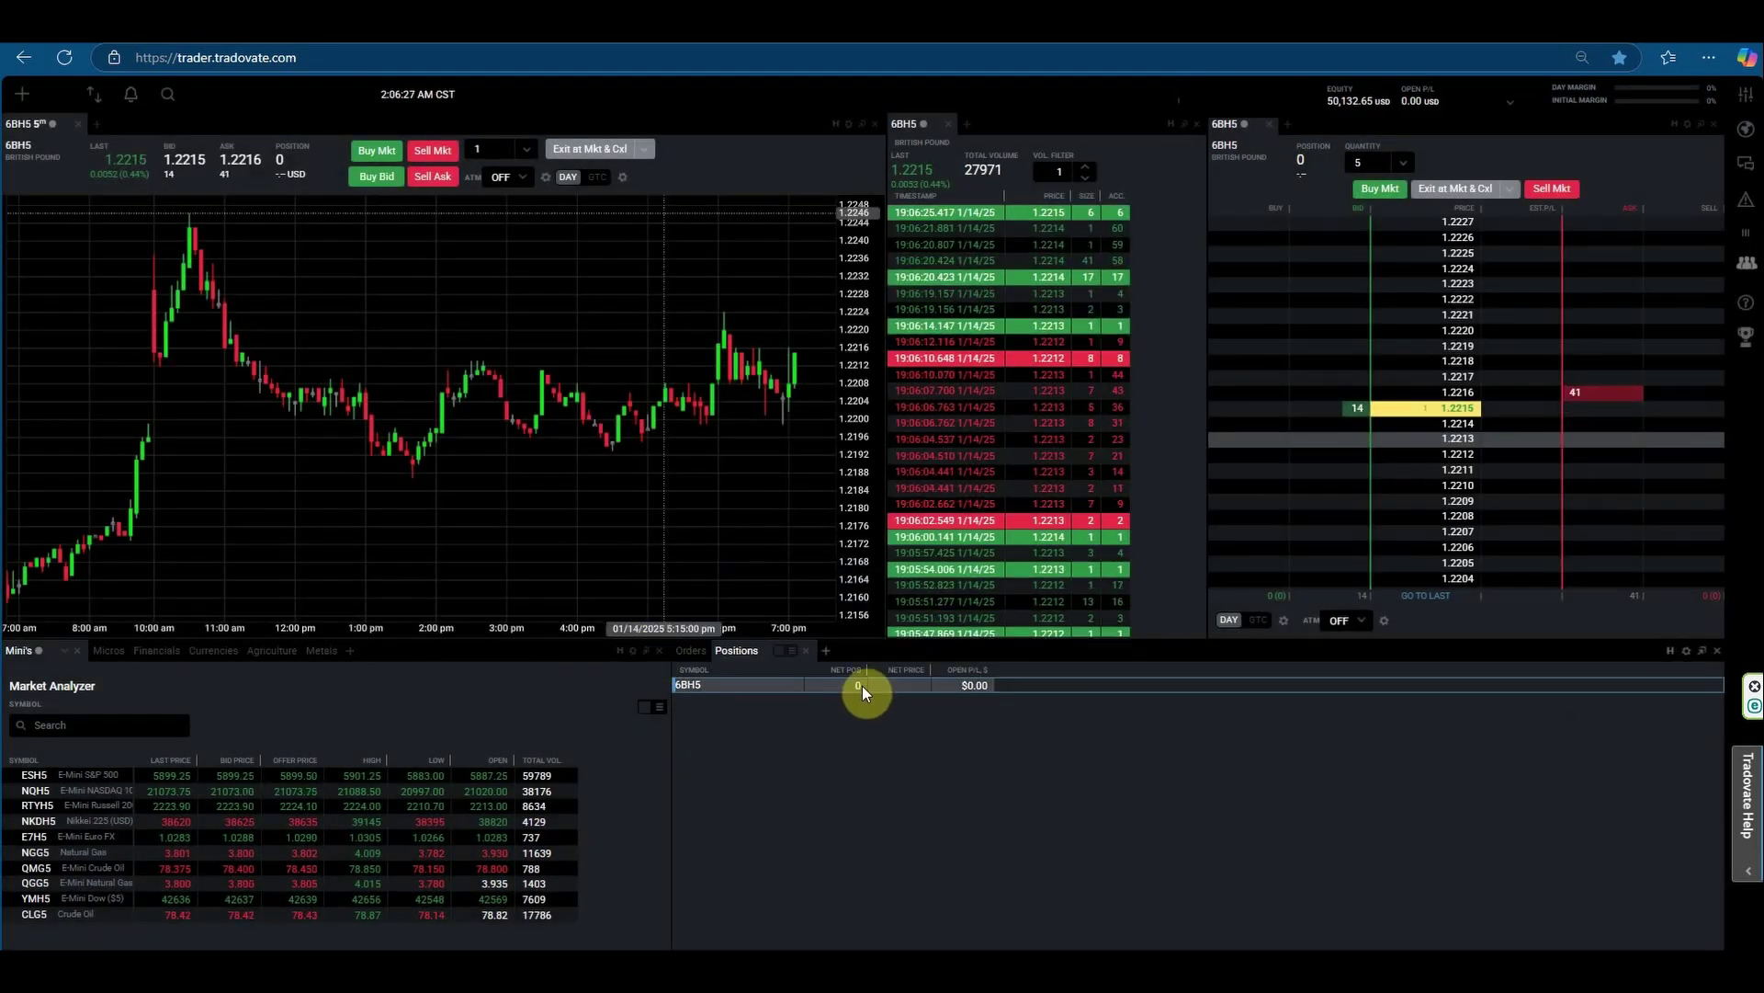